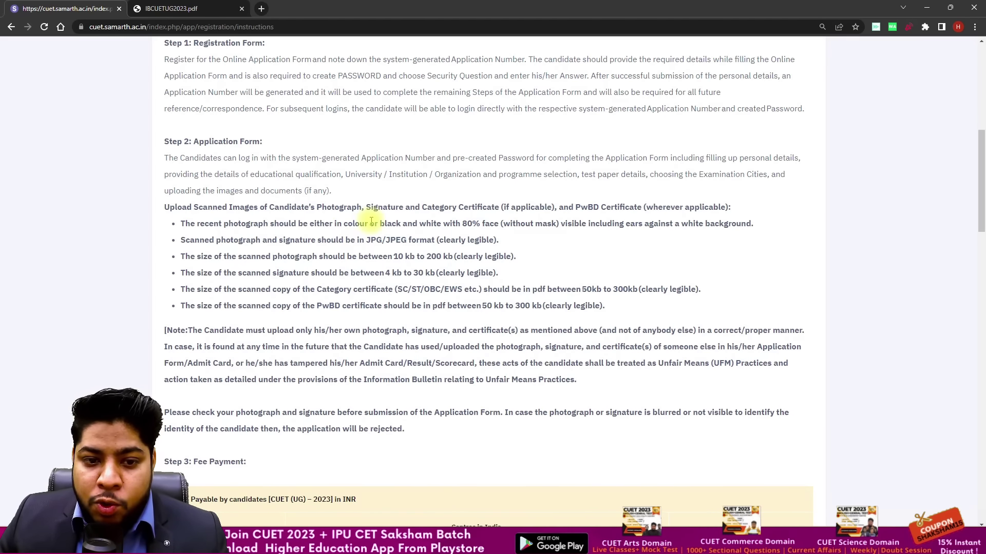
# Step: Read through the photograph colour, photograph size and 4–30 kb signature rules in the instructions
pyautogui.moveTo(345, 223); pyautogui.dragTo(470, 225)
pyautogui.click(546, 262)
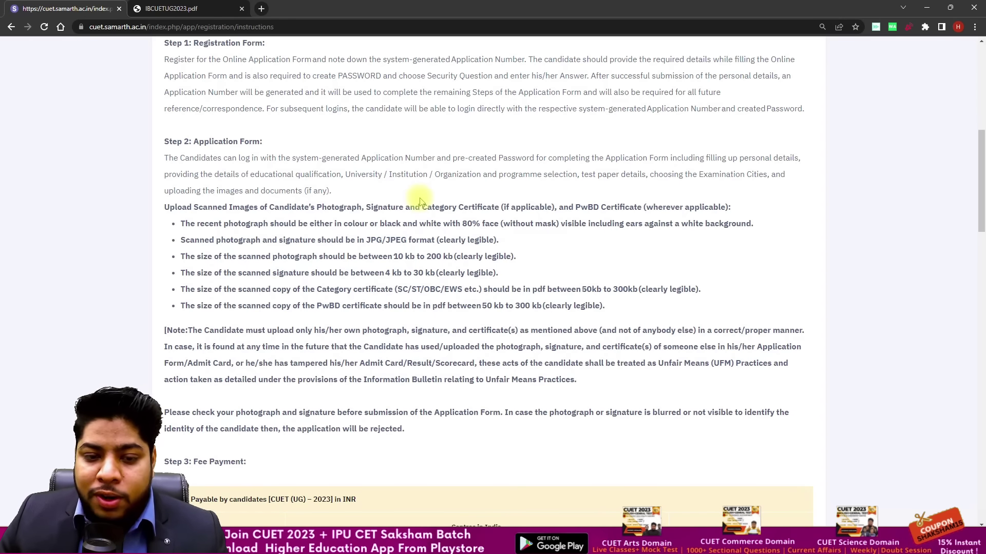
pyautogui.scroll(-2, 411, 191)
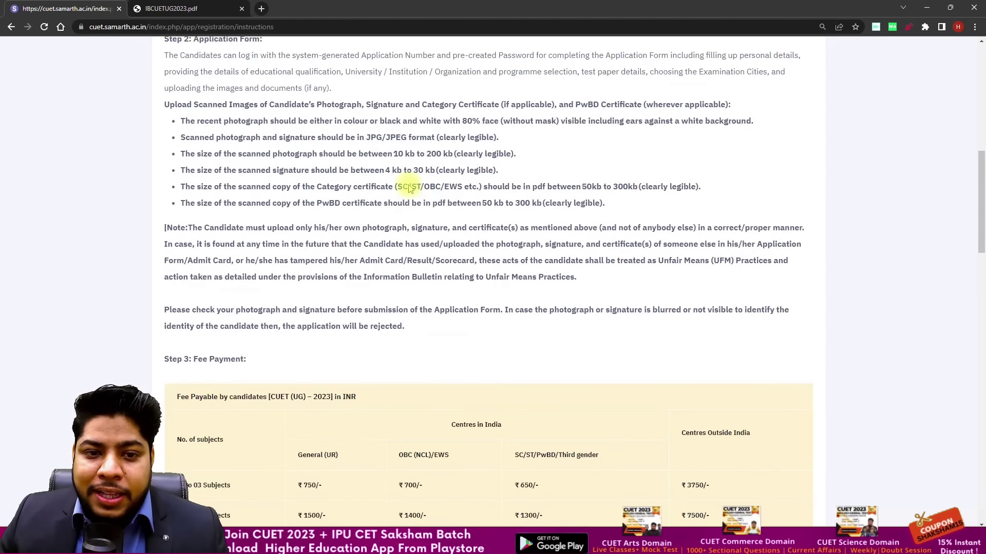
pyautogui.moveTo(290, 154); pyautogui.dragTo(347, 154)
pyautogui.click(359, 184)
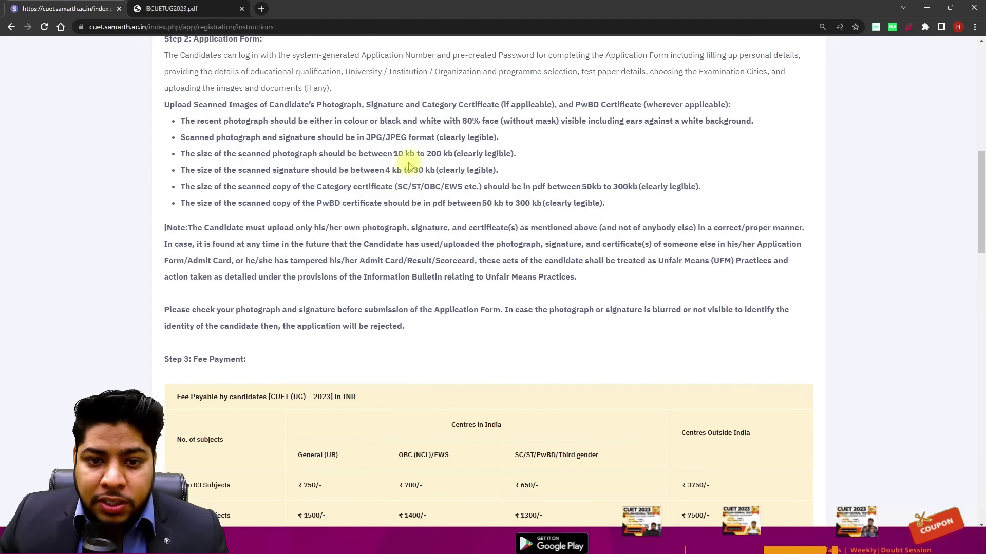
pyautogui.moveTo(386, 170); pyautogui.dragTo(433, 171)
pyautogui.click(410, 225)
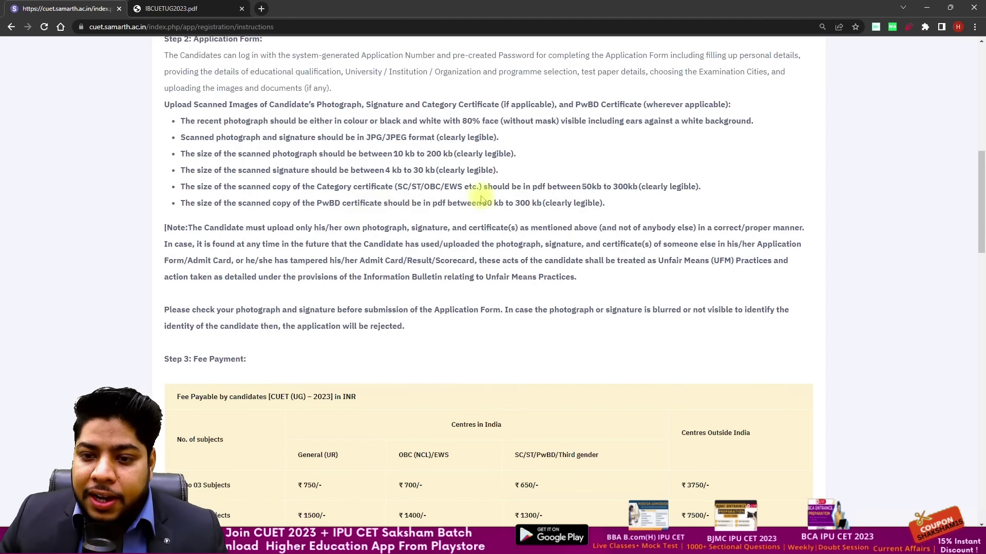
pyautogui.scroll(-4, 489, 203)
pyautogui.scroll(-2, 488, 203)
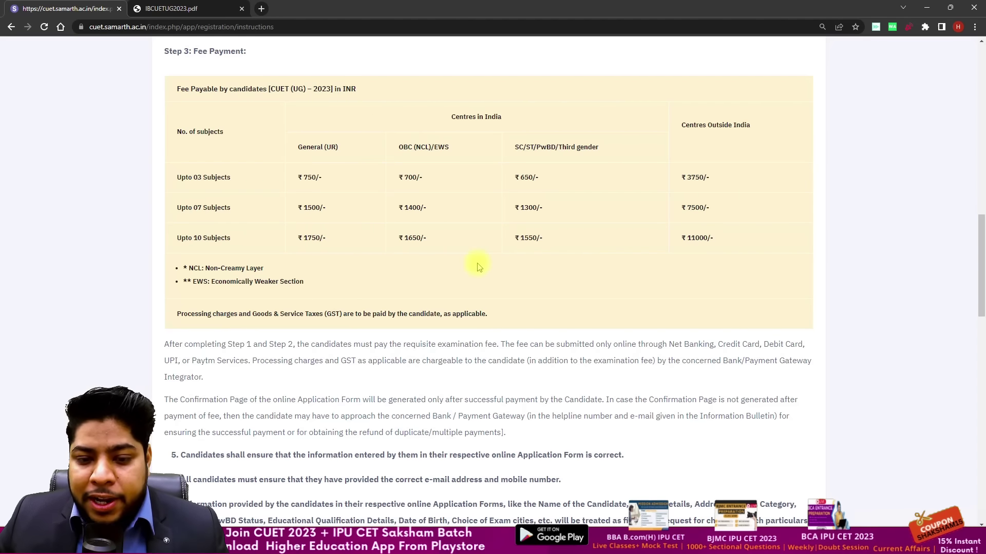
# Step: Review the 8–13 character password rule and tick the bulletin-and-instructions declaration
pyautogui.scroll(-7, 478, 267)
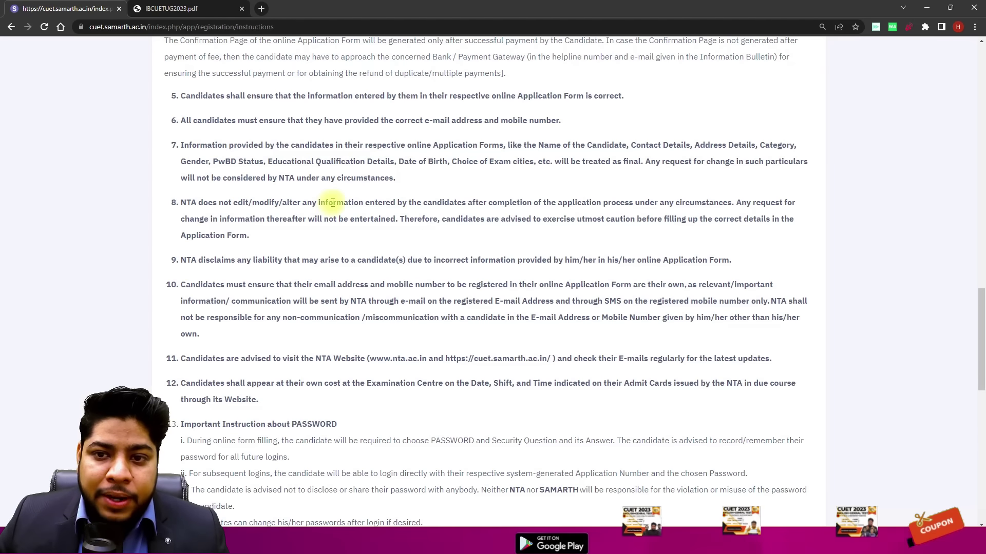
pyautogui.scroll(-6, 341, 207)
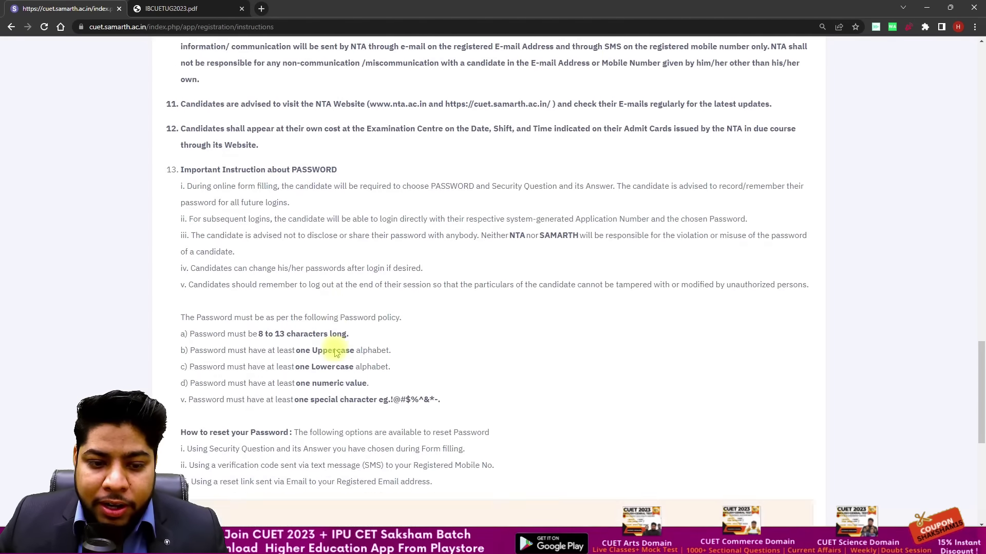
pyautogui.moveTo(258, 281); pyautogui.dragTo(285, 281)
pyautogui.click(507, 356)
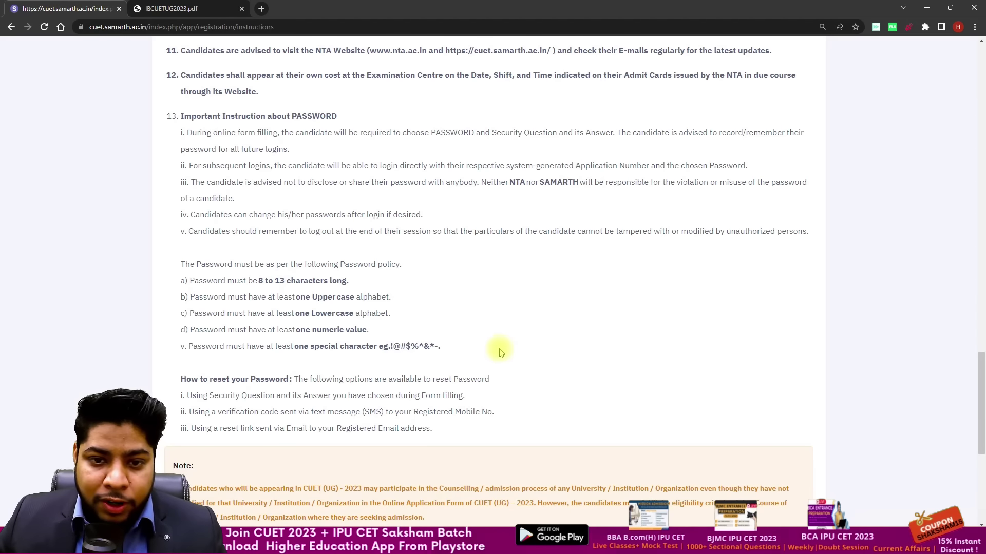
pyautogui.scroll(-6, 336, 385)
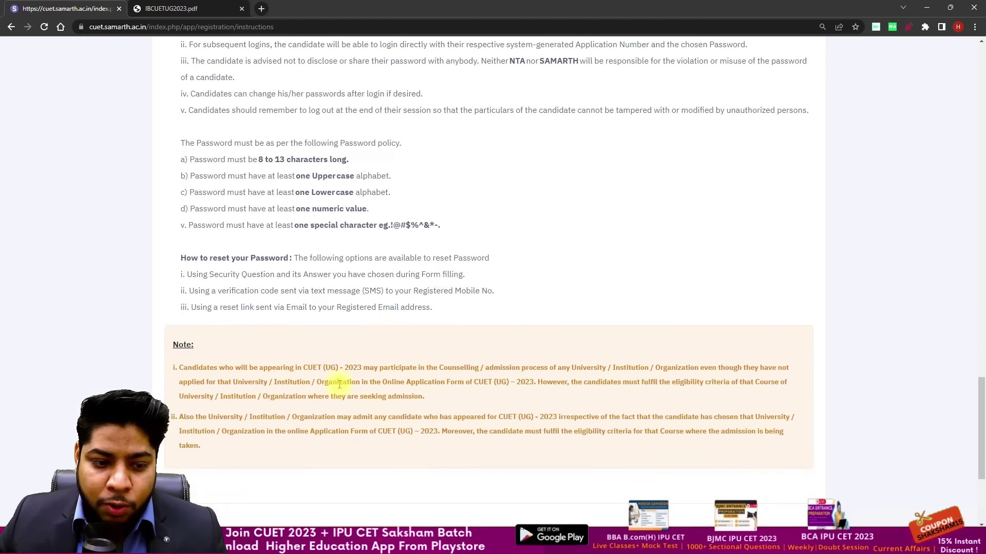
pyautogui.scroll(-1, 184, 368)
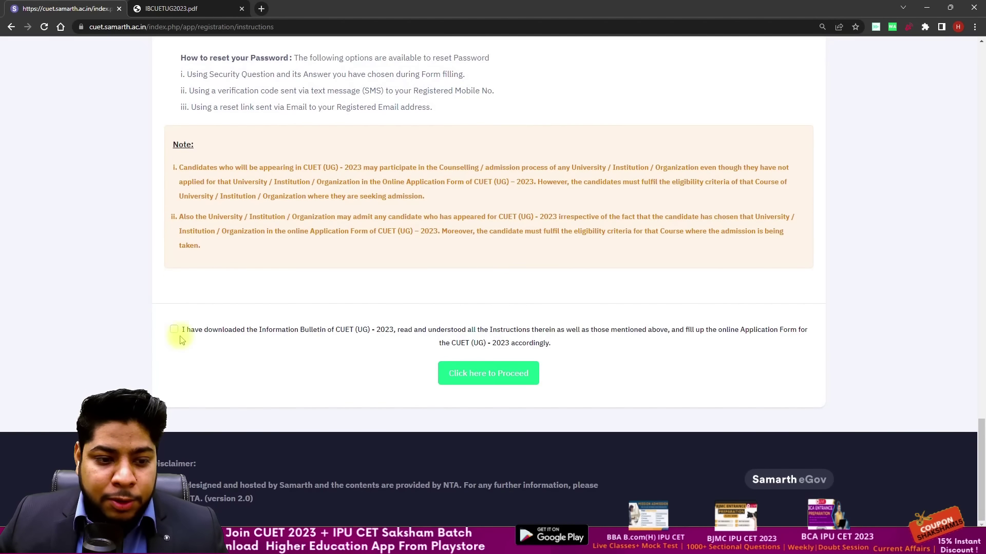
pyautogui.click(174, 330)
# Step: Proceed to the Registration Form and review the Class X certificate note for names
pyautogui.click(496, 376)
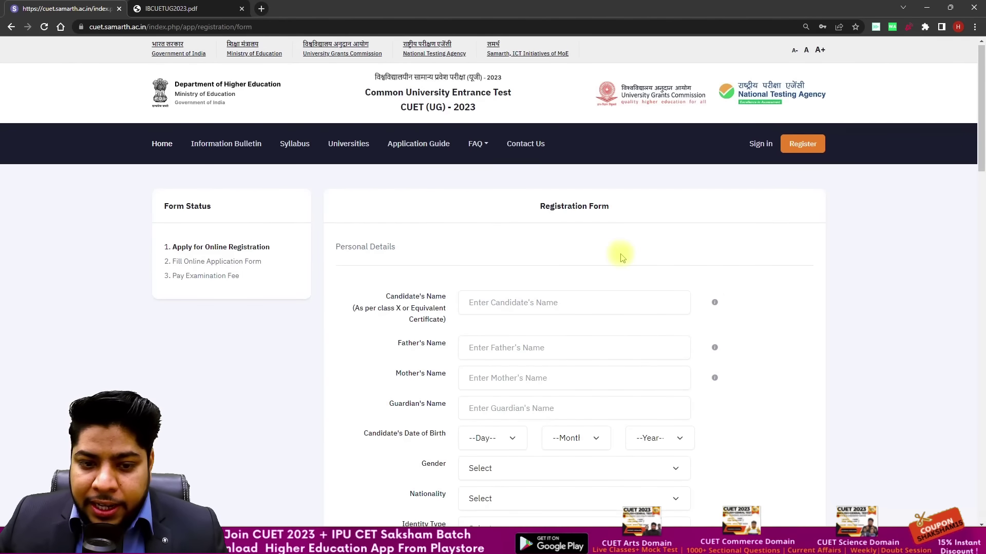
pyautogui.scroll(-2, 571, 274)
pyautogui.scroll(-2, 571, 273)
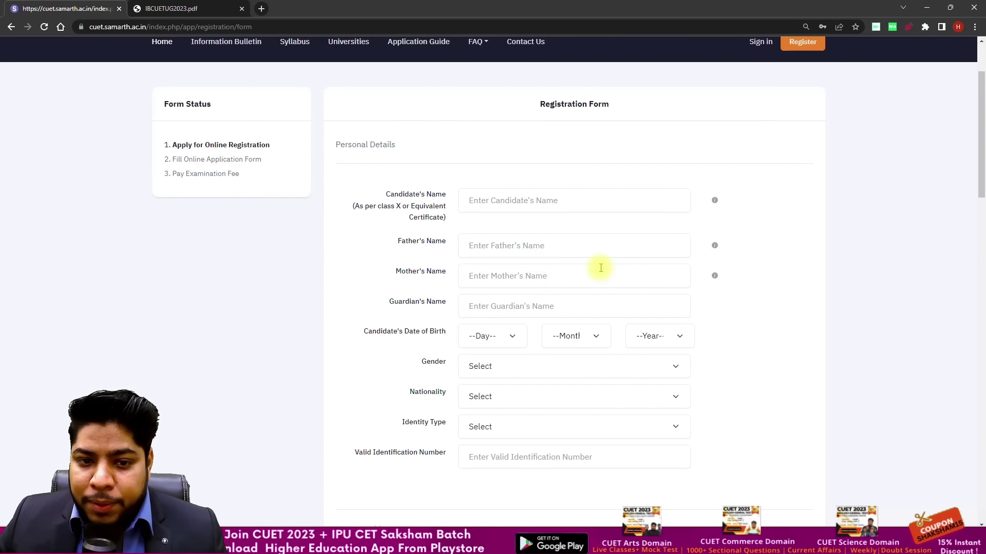
pyautogui.moveTo(353, 205); pyautogui.dragTo(423, 222)
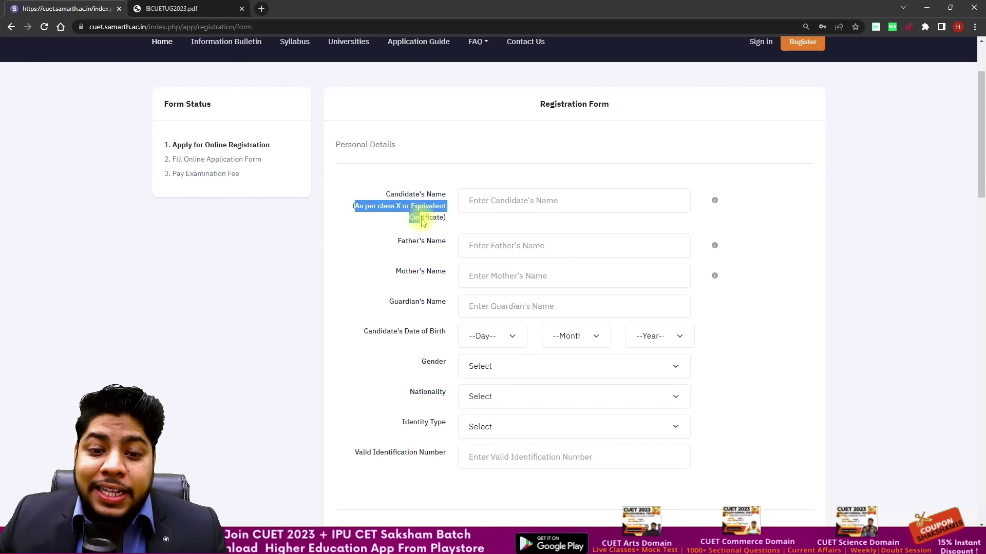
pyautogui.click(447, 230)
pyautogui.scroll(-2, 488, 227)
# Step: Enter the candidate's, father's and mother's names, then move to the guardian's name field
pyautogui.click(512, 155)
pyautogui.write('Rahul')
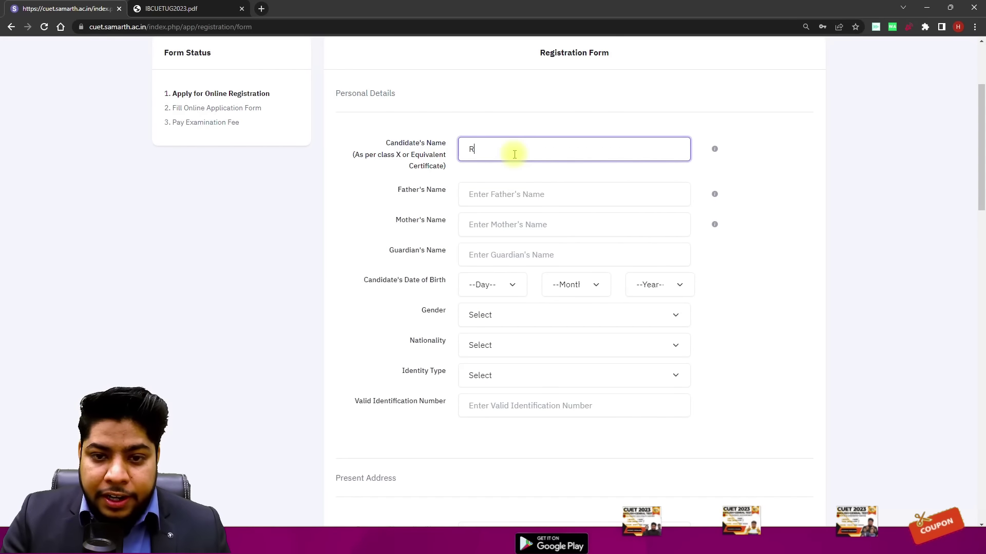
pyautogui.click(508, 192)
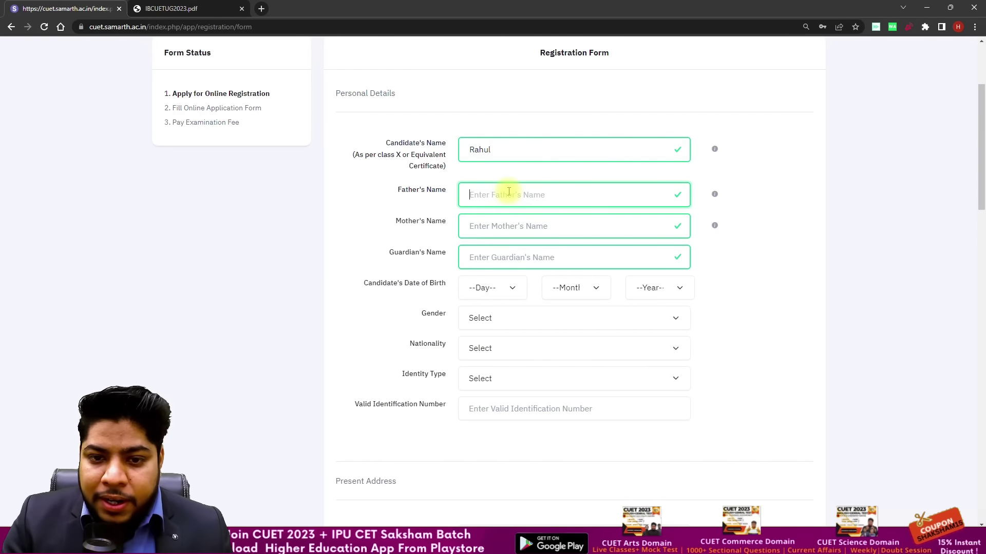
pyautogui.write('xyazzk')
pyautogui.press('Tab')
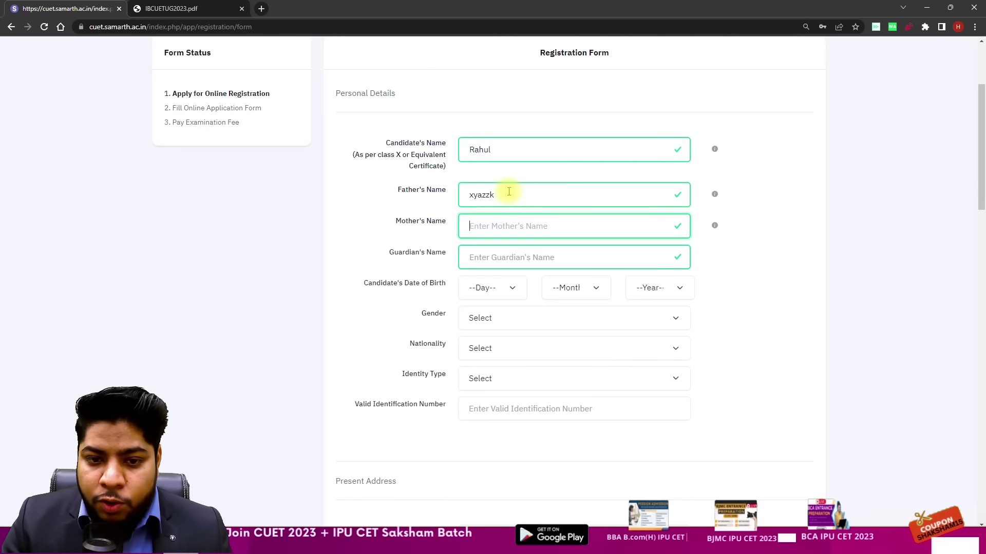
pyautogui.write('uodoaal')
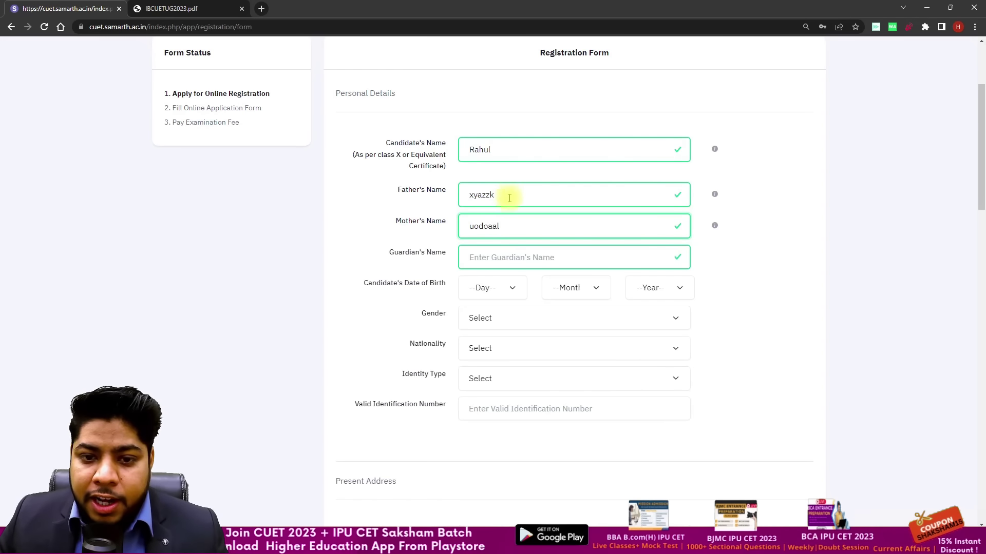
pyautogui.press('Tab')
pyautogui.scroll(-1, 508, 195)
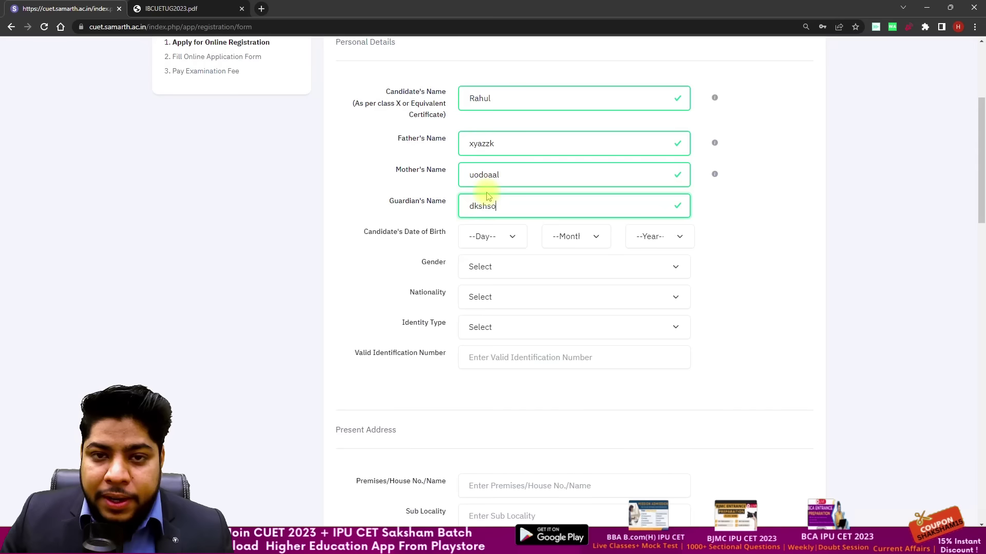
pyautogui.scroll(-1, 445, 196)
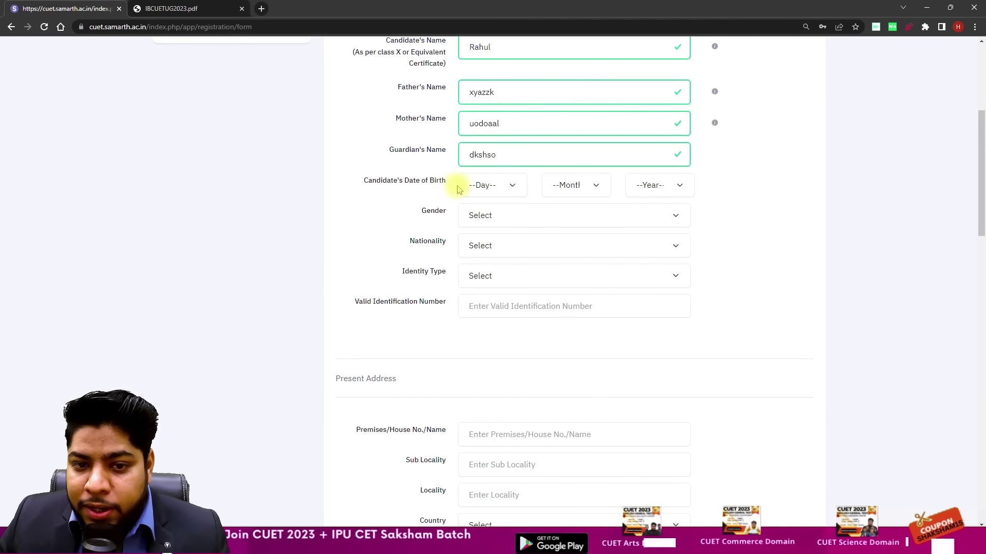
pyautogui.click(504, 185)
pyautogui.scroll(-3, 502, 308)
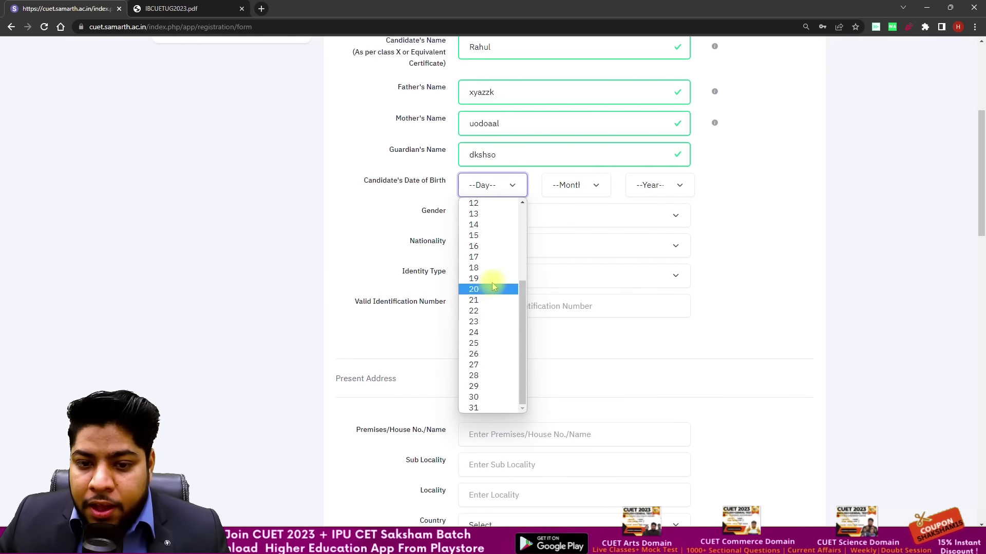
pyautogui.click(495, 305)
pyautogui.click(570, 185)
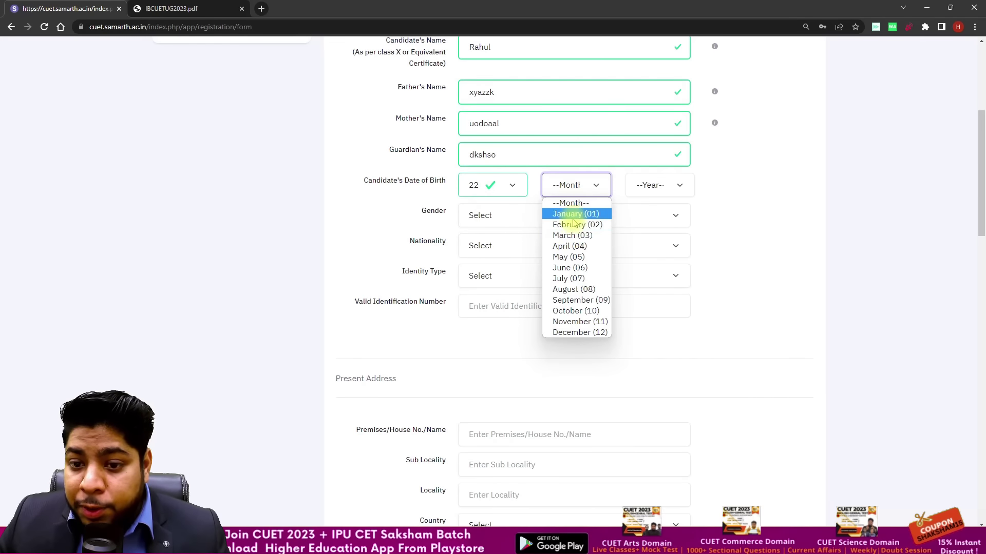
pyautogui.click(571, 233)
pyautogui.click(657, 188)
pyautogui.scroll(-10, 664, 280)
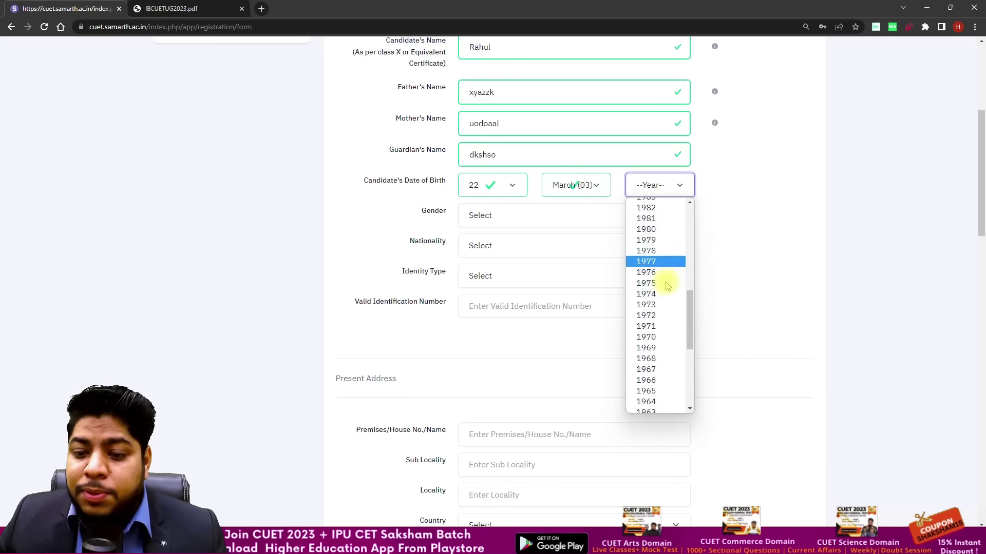
pyautogui.scroll(12, 669, 335)
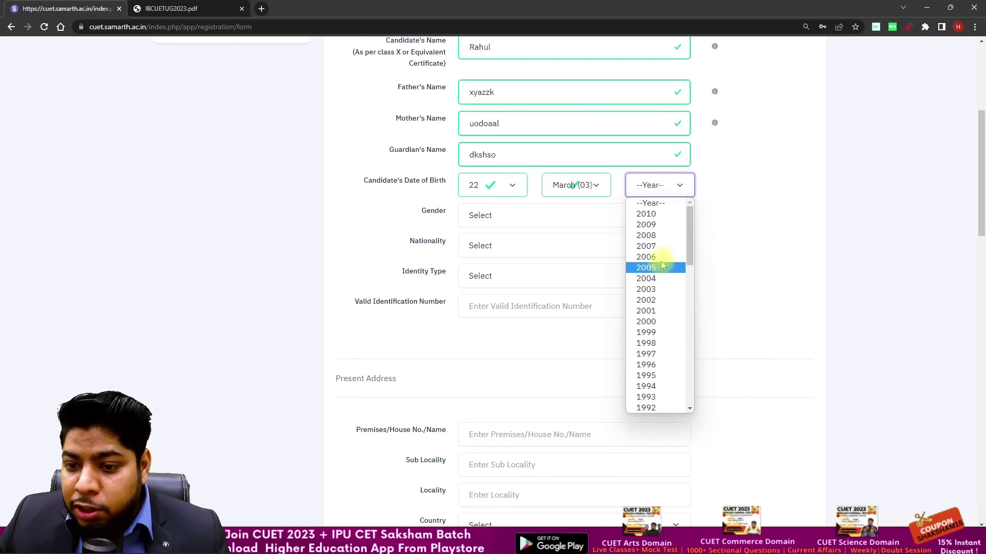
pyautogui.scroll(-7, 671, 307)
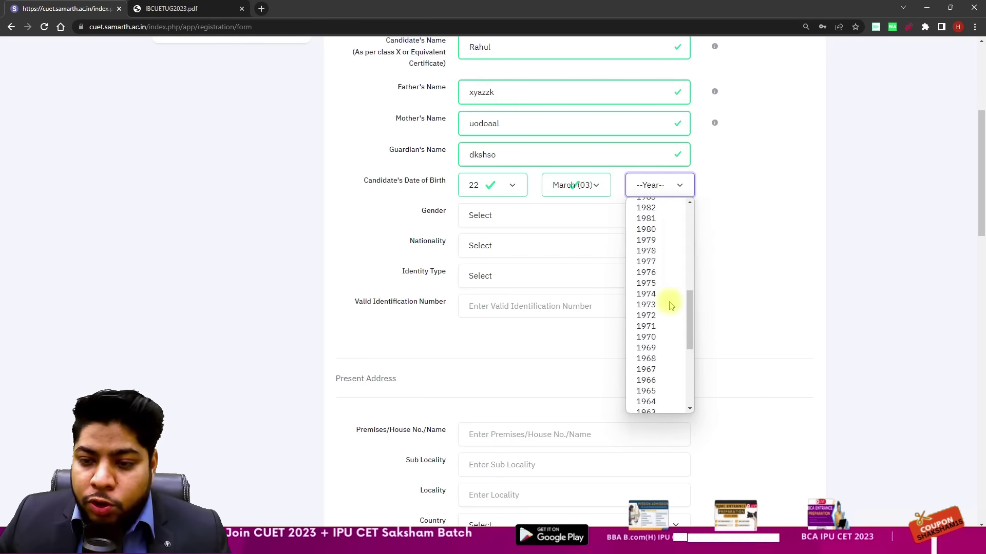
pyautogui.scroll(8, 670, 306)
pyautogui.scroll(-4, 659, 308)
pyautogui.scroll(-7, 659, 308)
pyautogui.scroll(10, 656, 308)
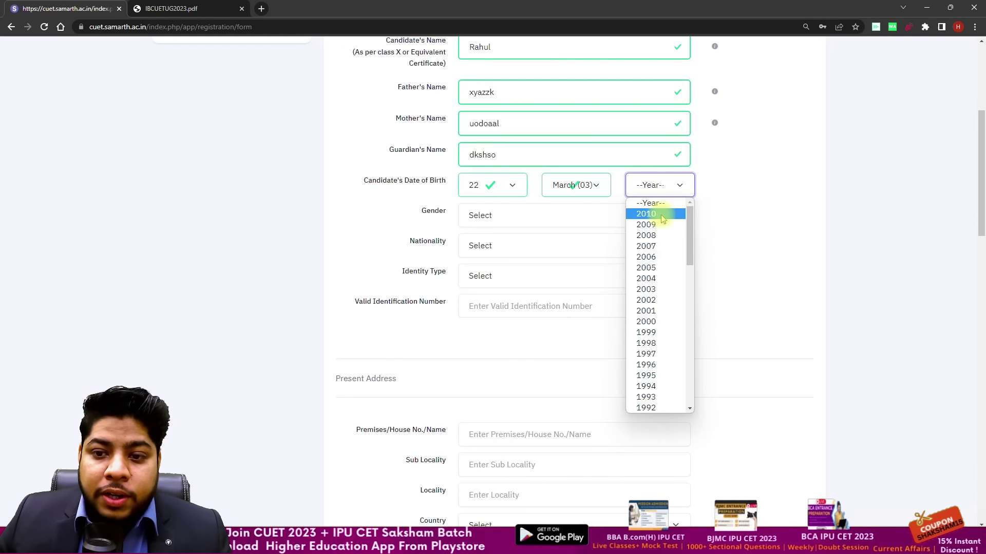
pyautogui.click(661, 214)
pyautogui.click(667, 195)
pyautogui.scroll(-15, 657, 231)
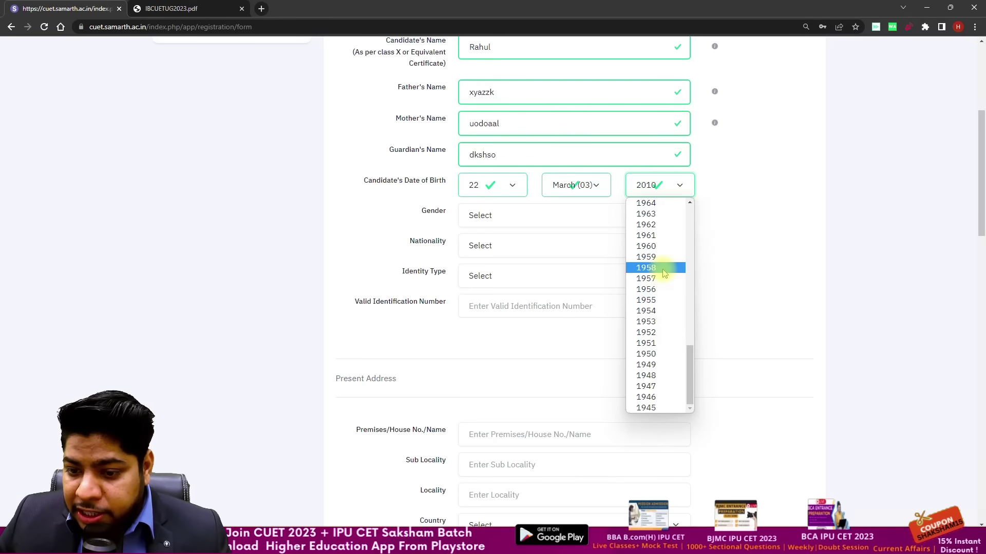
pyautogui.scroll(10, 660, 211)
pyautogui.click(660, 199)
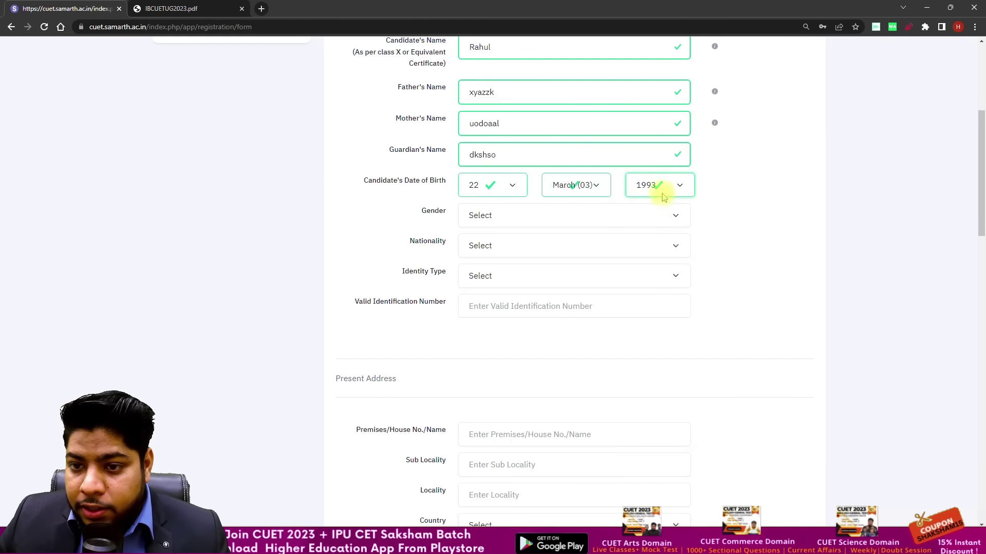
# Step: Set gender to Male and nationality to Indian, then bring up the Identity Type choices
pyautogui.click(531, 218)
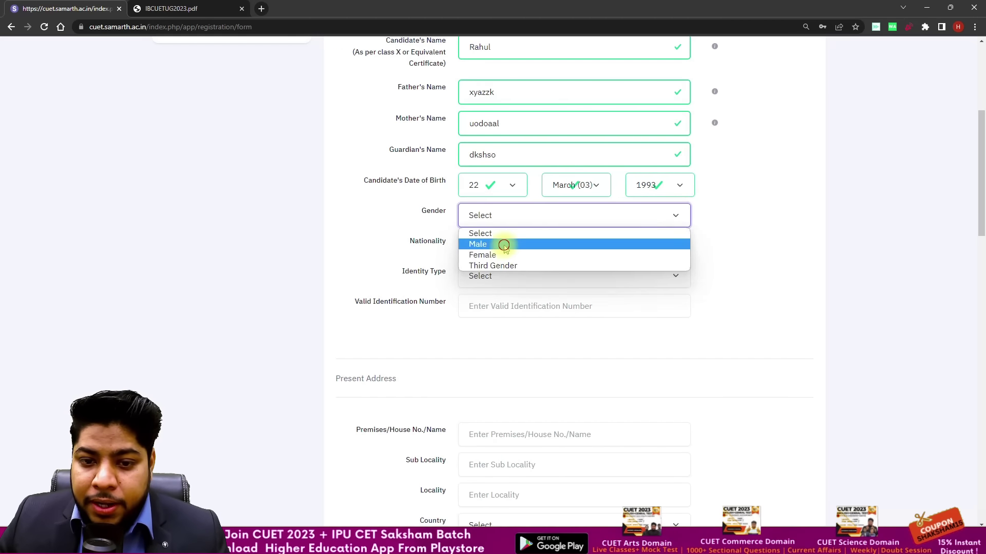
pyautogui.click(502, 243)
pyautogui.click(493, 247)
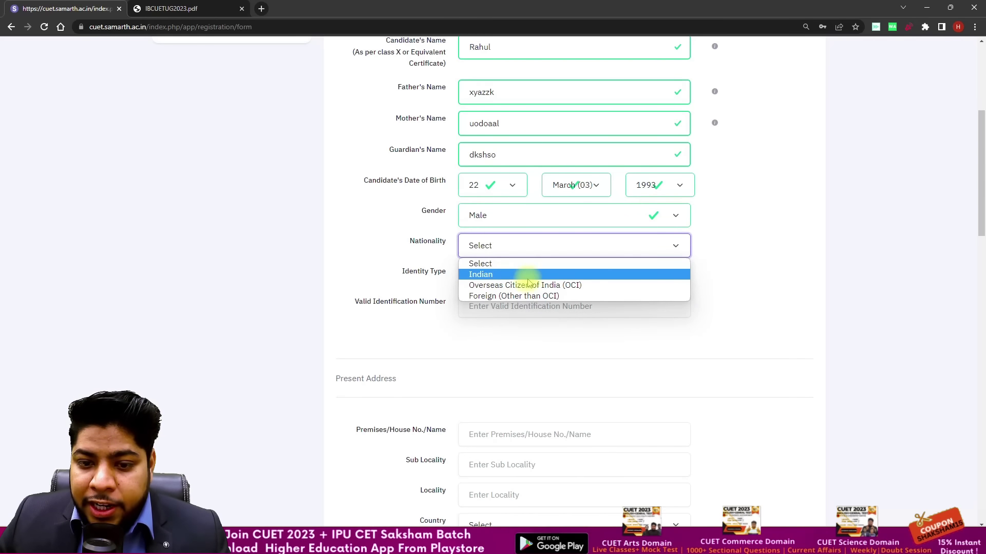
pyautogui.click(564, 277)
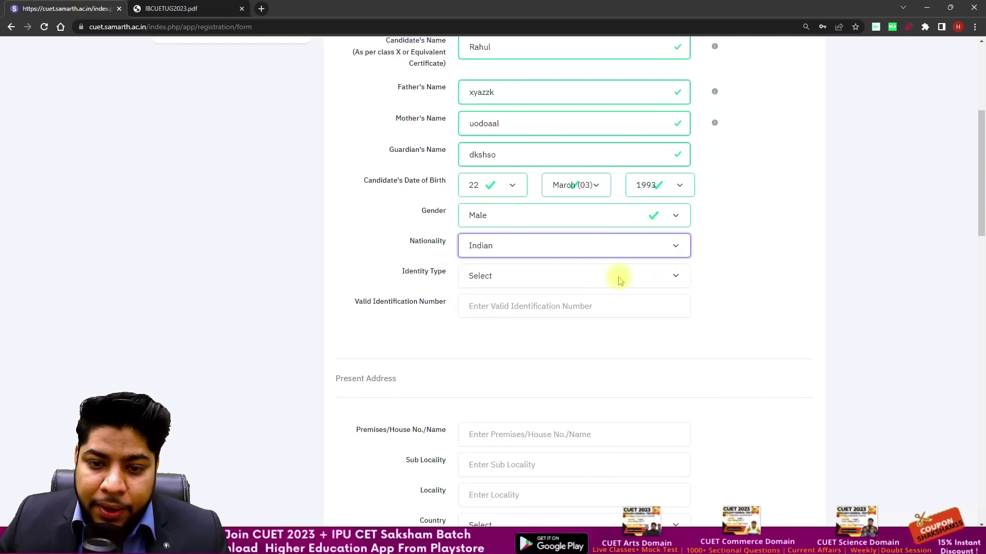
pyautogui.click(590, 277)
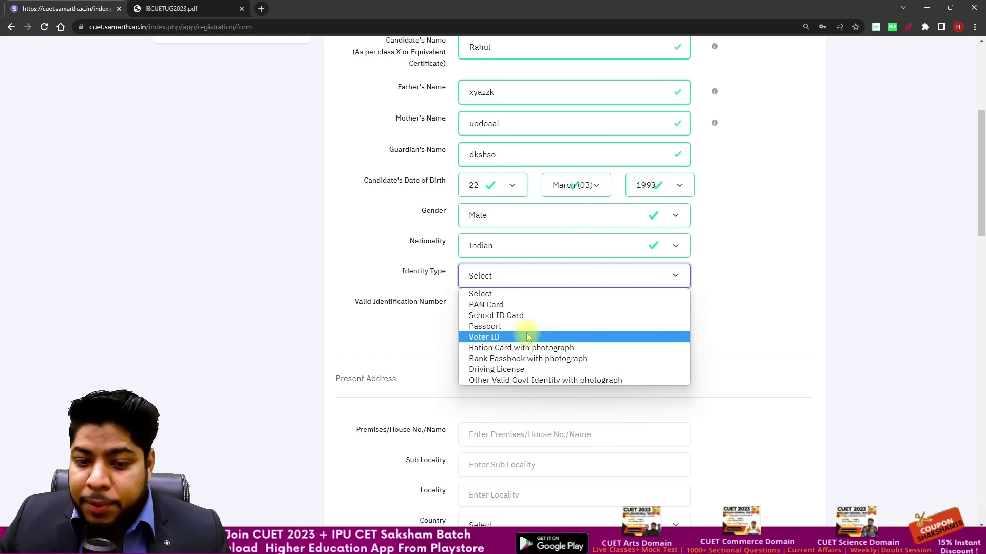
# Step: Change the identity type from PAN Card to School ID Card and enter its ID number
pyautogui.click(500, 304)
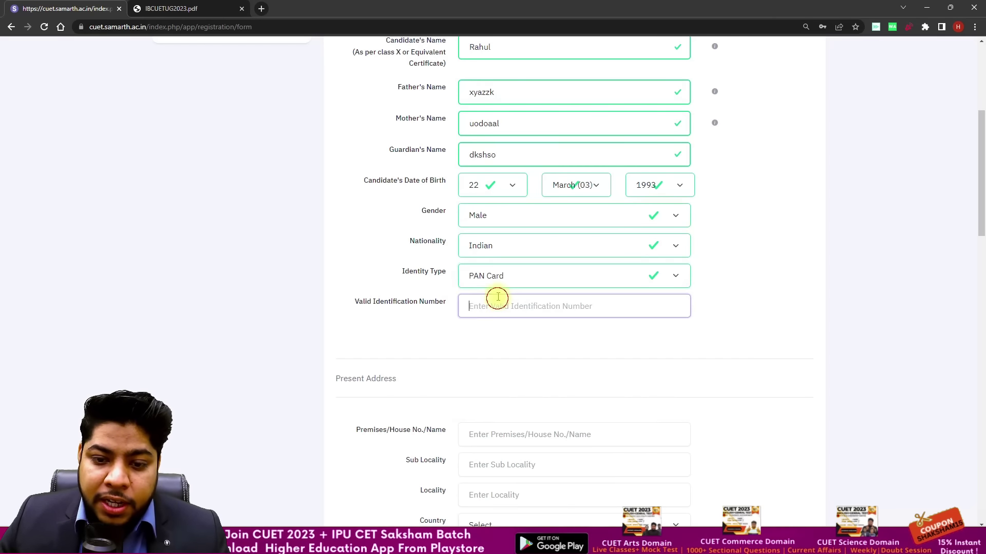
pyautogui.scroll(-3, 495, 297)
pyautogui.click(539, 121)
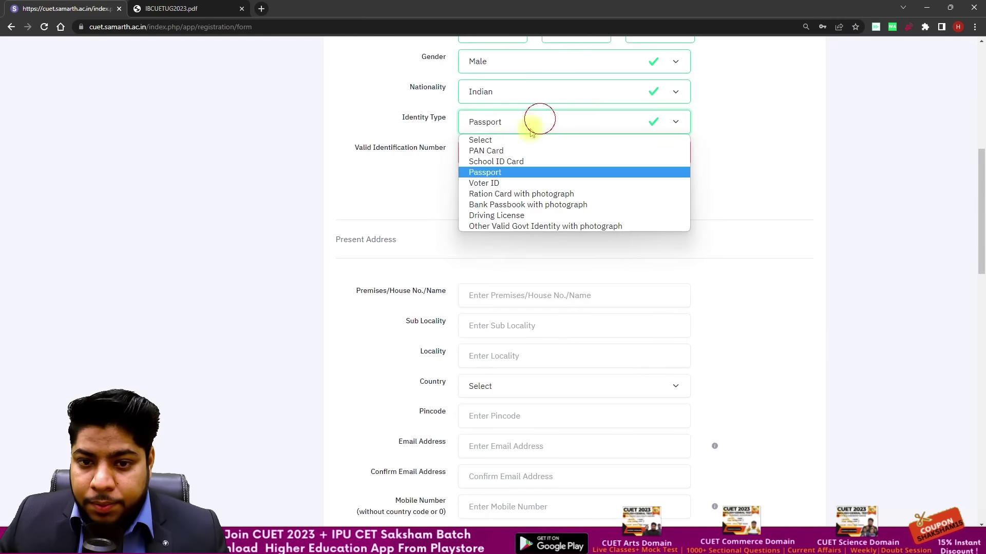
pyautogui.click(499, 160)
pyautogui.click(498, 159)
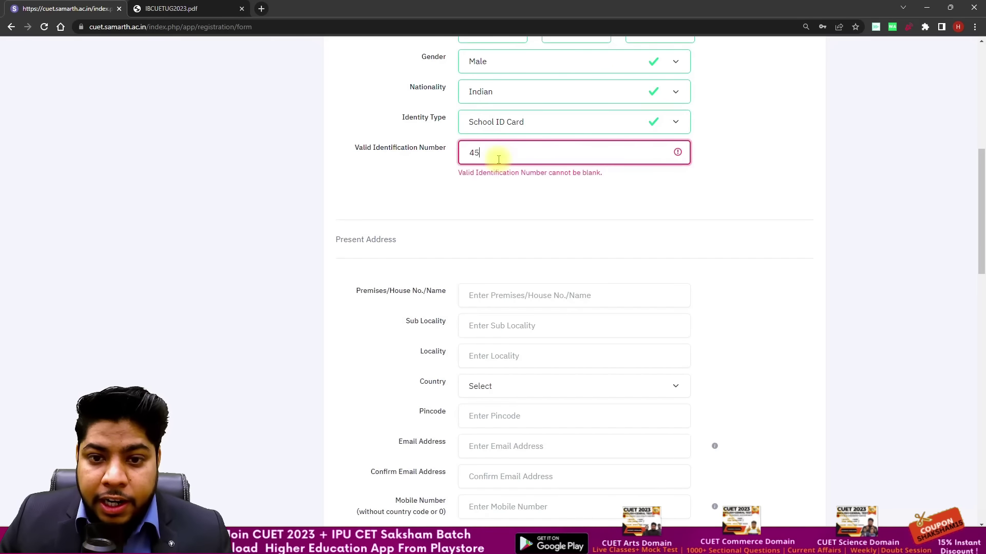
pyautogui.click(473, 209)
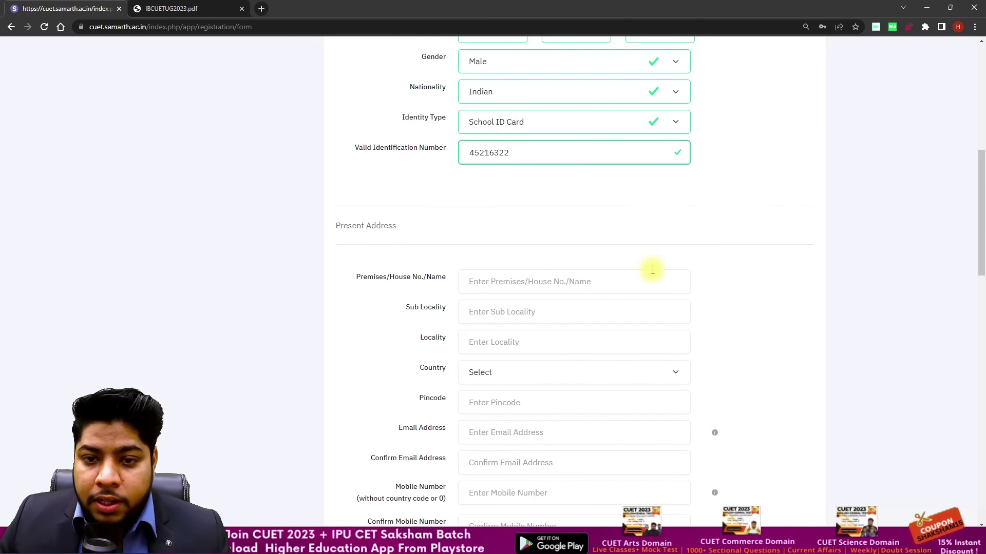
pyautogui.scroll(-1, 606, 216)
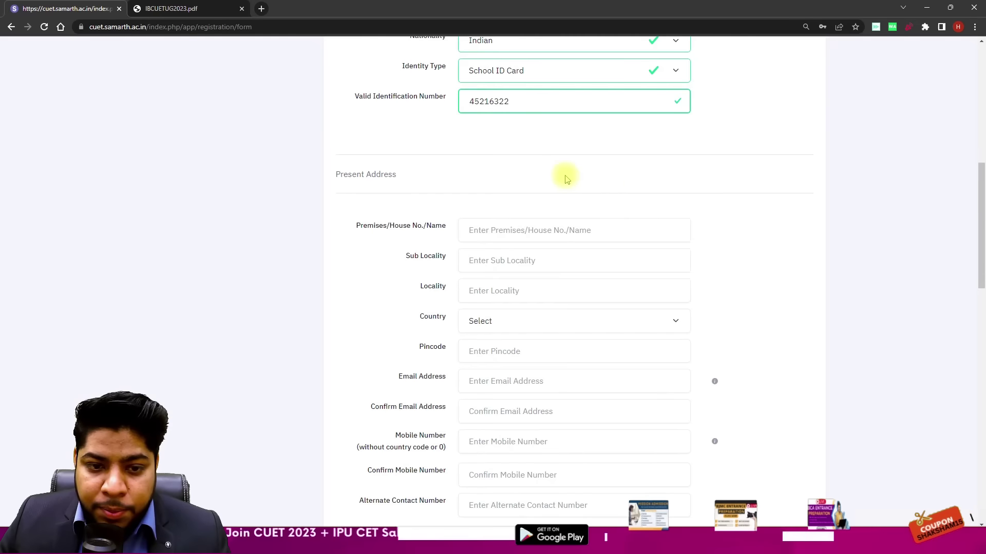
pyautogui.scroll(-1, 563, 180)
# Step: Fill the present address Premises, Sub Locality and Locality fields
pyautogui.click(530, 184)
pyautogui.write('xydaoao')
pyautogui.press('Tab')
pyautogui.write('sdkjasdod')
pyautogui.press('Tab')
pyautogui.write('dio')
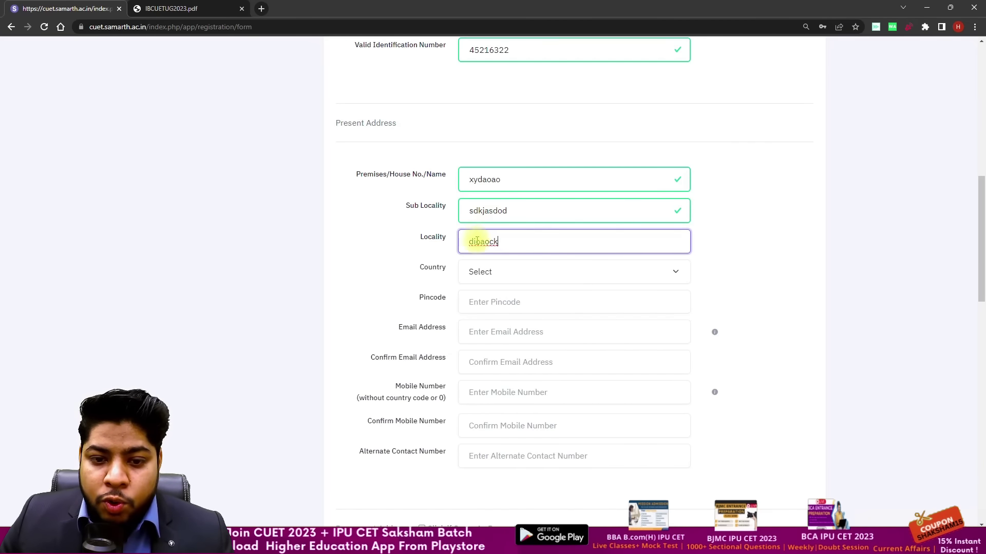
# Step: Set the present address country to India, state to DELHI and district to NEW DELHI
pyautogui.click(501, 270)
pyautogui.click(515, 303)
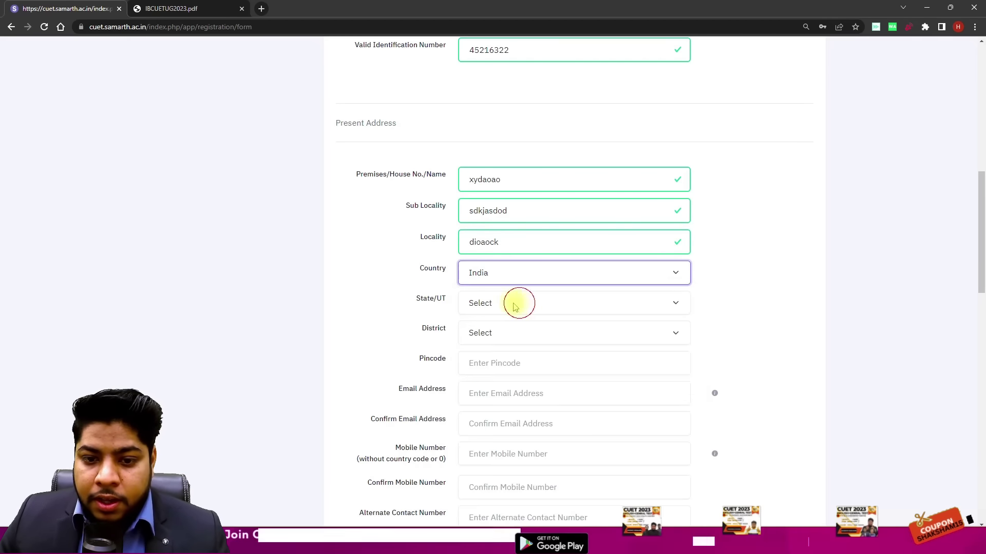
pyautogui.scroll(-2, 447, 256)
pyautogui.click(524, 200)
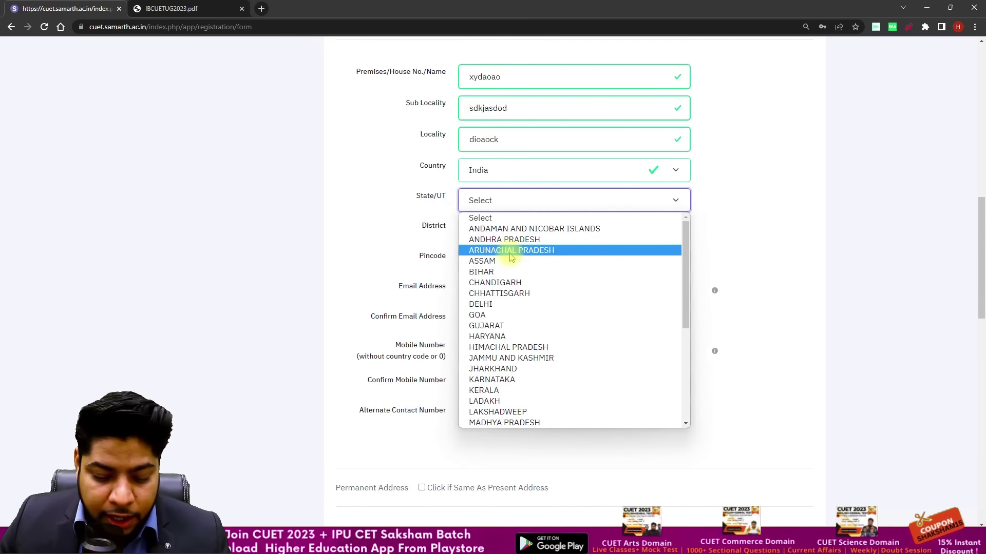
pyautogui.press('n')
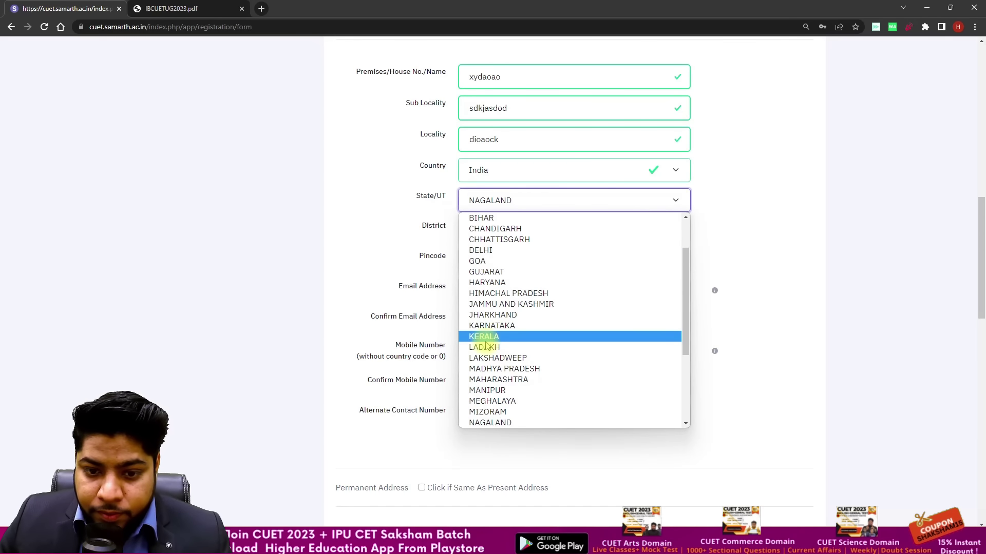
pyautogui.press('Return')
pyautogui.hotkey('alt', 'Down')
pyautogui.press('d')
pyautogui.press('Return')
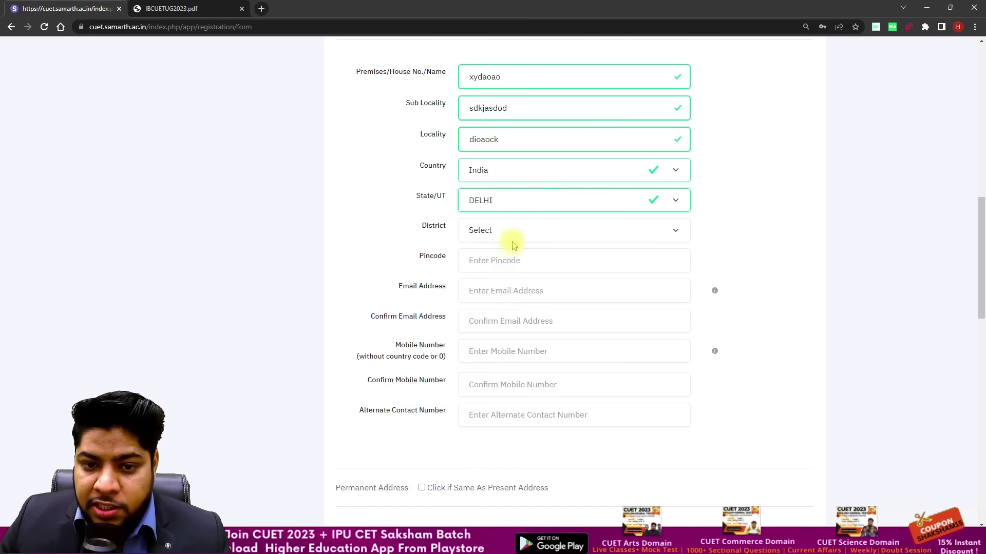
pyautogui.click(509, 232)
pyautogui.click(504, 280)
# Step: Enter the present address pincode, fixing its last digit, and begin the e-mail field
pyautogui.click(504, 260)
pyautogui.write('110077')
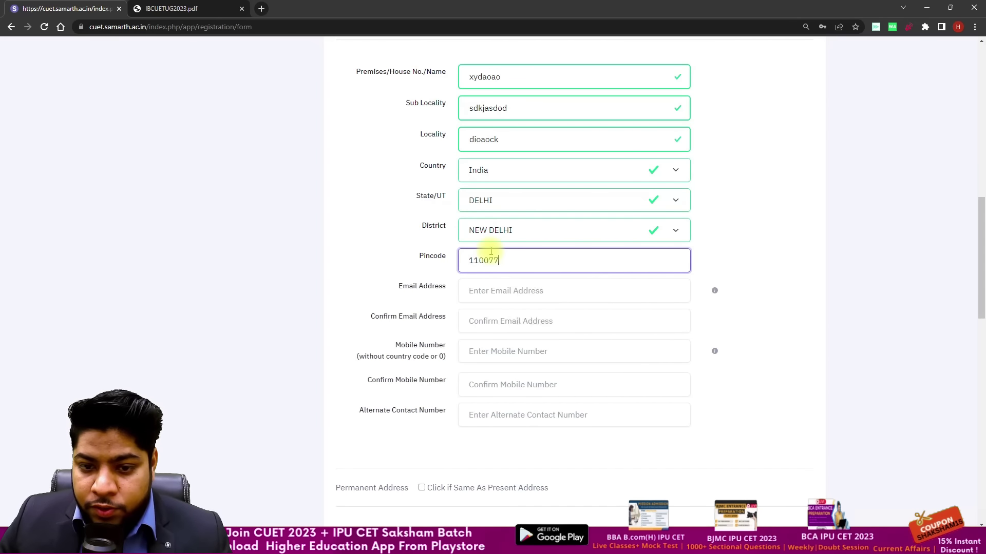
pyautogui.press('BackSpace')
pyautogui.write('4')
pyautogui.click(513, 285)
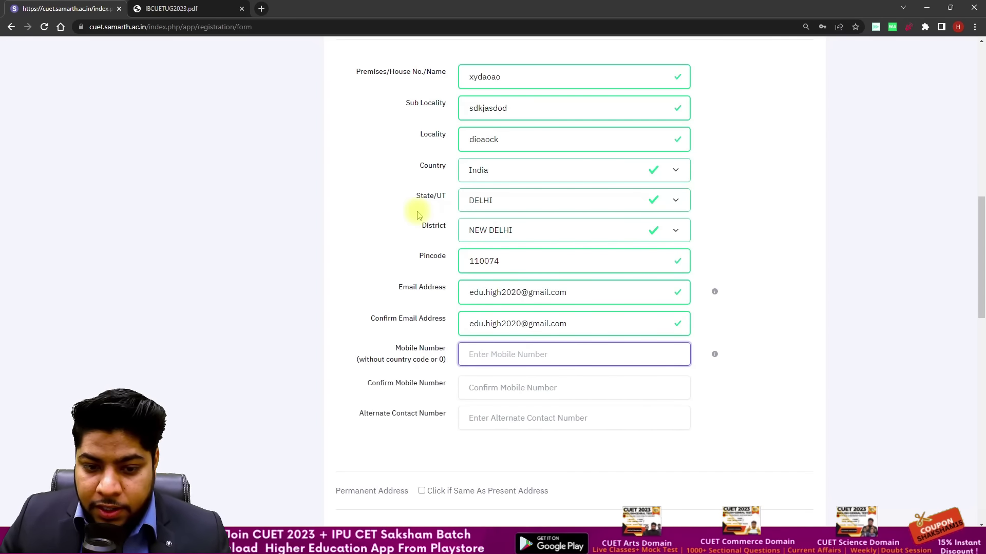
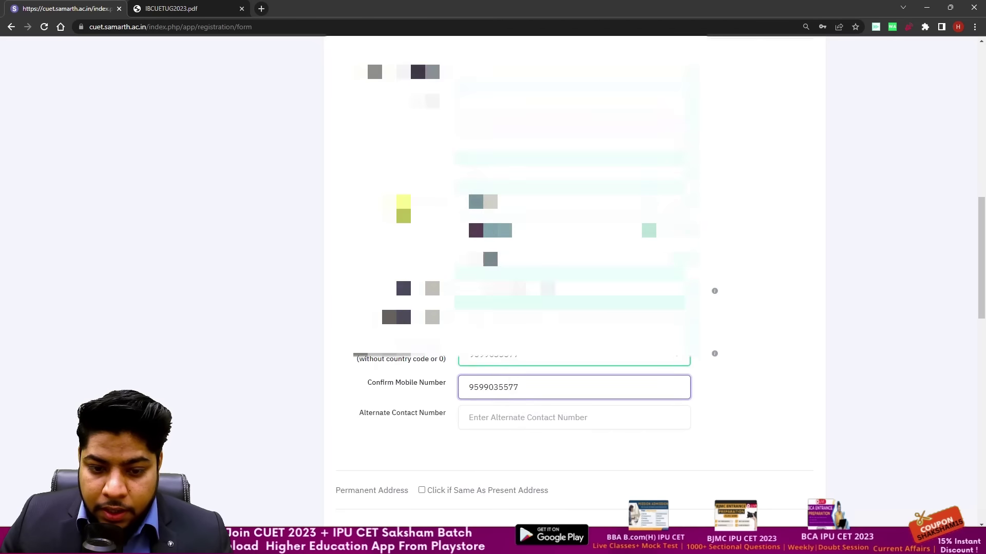
# Step: Type the account password in the Password field
pyautogui.scroll(-2, 574, 282)
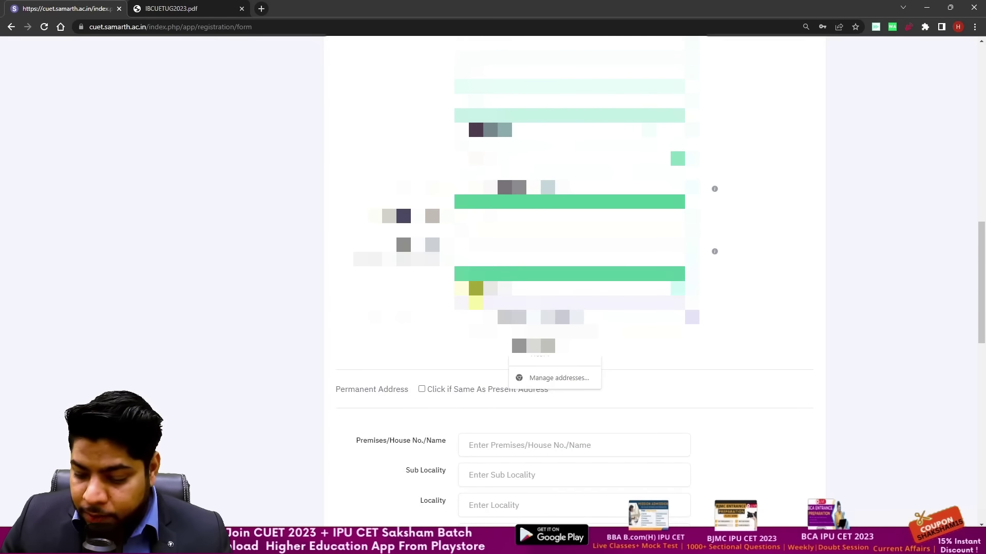
pyautogui.scroll(-1, 574, 282)
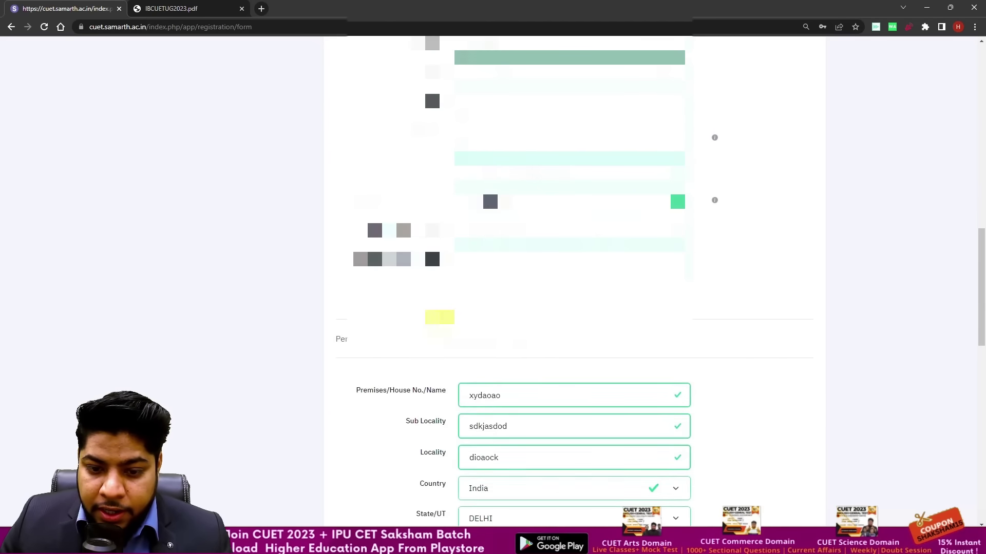
pyautogui.scroll(-5, 574, 282)
pyautogui.scroll(2, 429, 334)
pyautogui.click(541, 268)
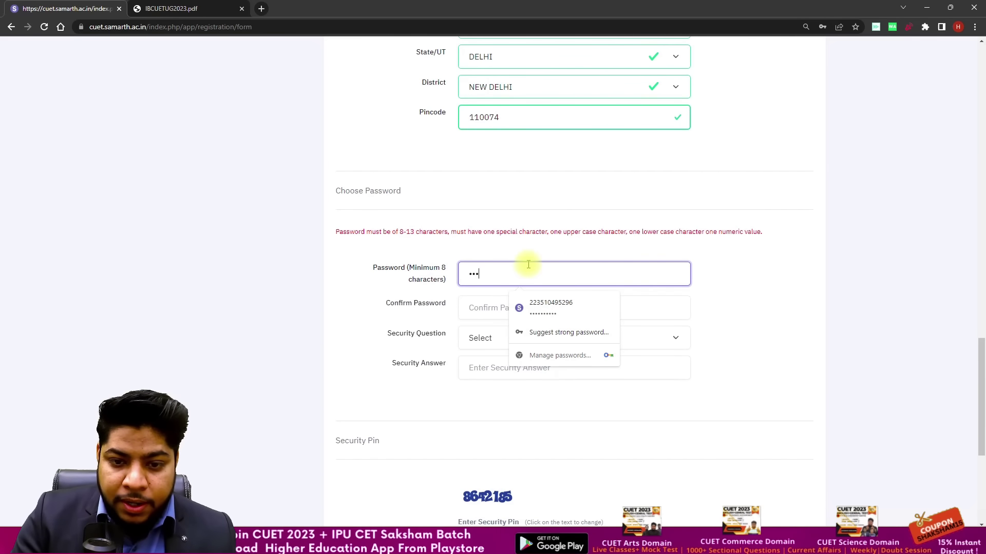
pyautogui.write('•••••••••')
pyautogui.press('Tab')
# Step: Confirm the password and answer the 'Which is your favourite book ?' security question
pyautogui.write('•••••••••')
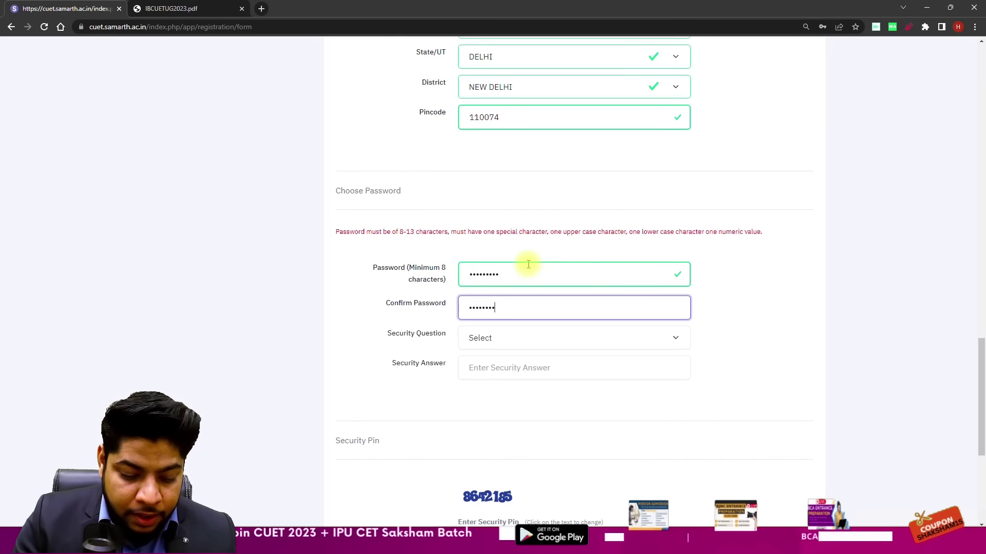
pyautogui.click(522, 338)
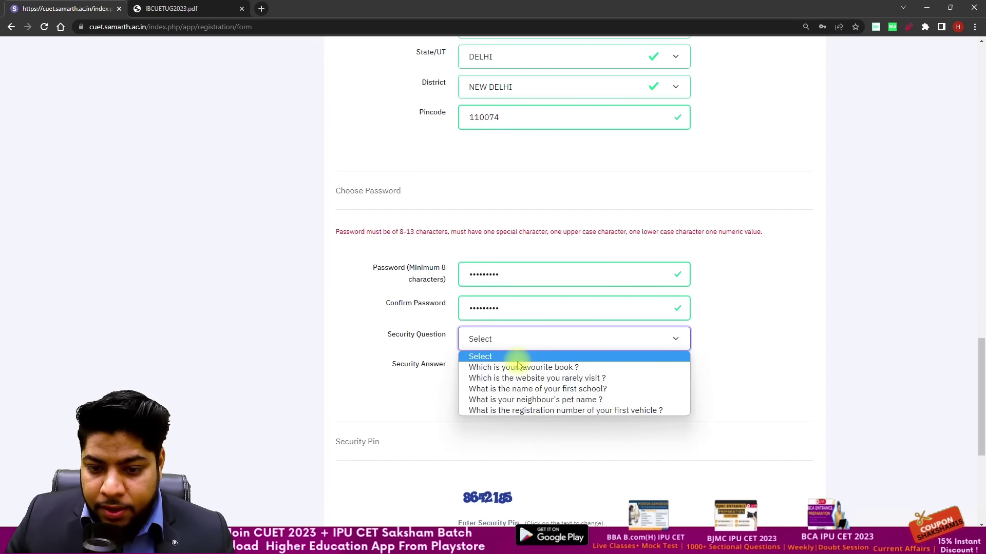
pyautogui.click(523, 367)
pyautogui.click(509, 361)
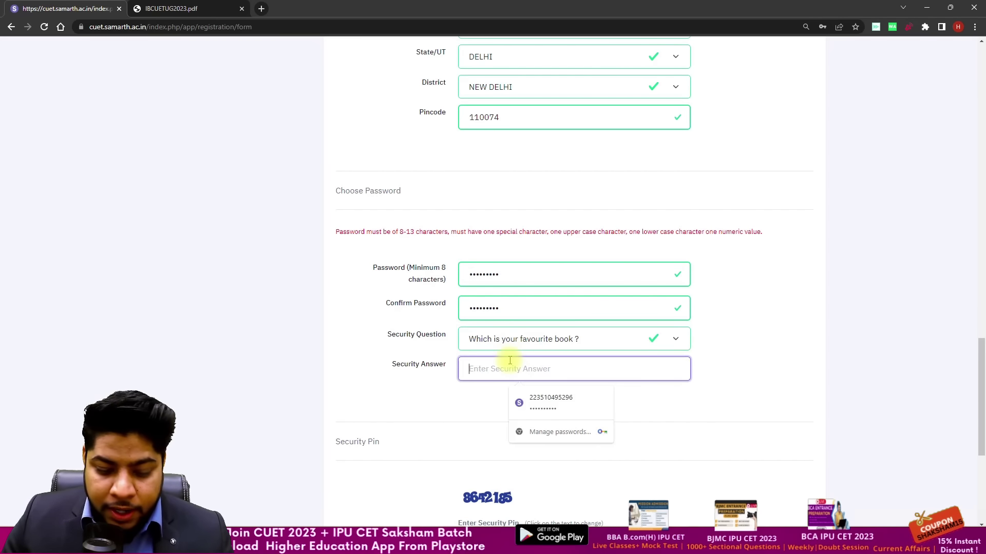
pyautogui.write('•••••••••••••••')
pyautogui.click(557, 290)
# Step: Enter the security pin, submit the registration form, and let the browser save the password
pyautogui.scroll(-2, 557, 290)
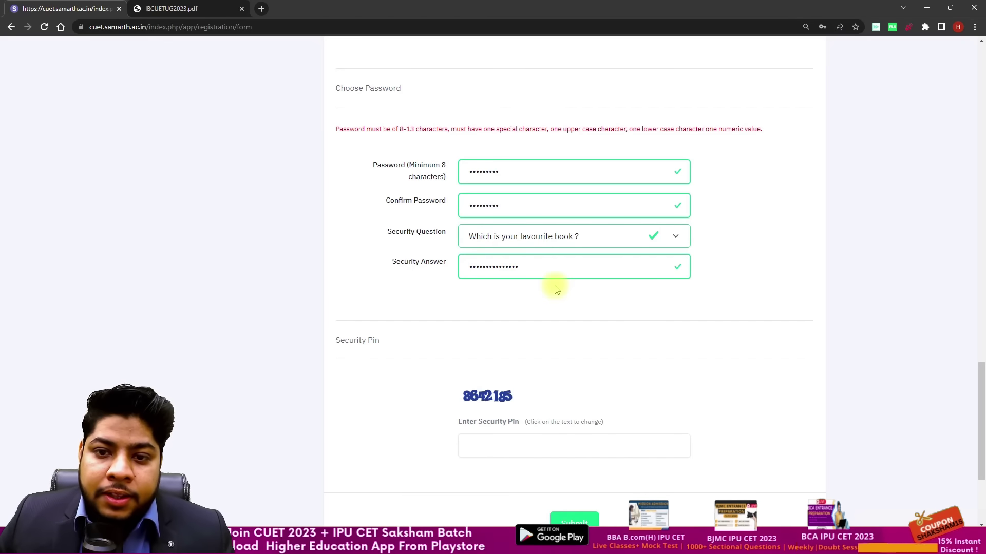
pyautogui.scroll(-1, 542, 290)
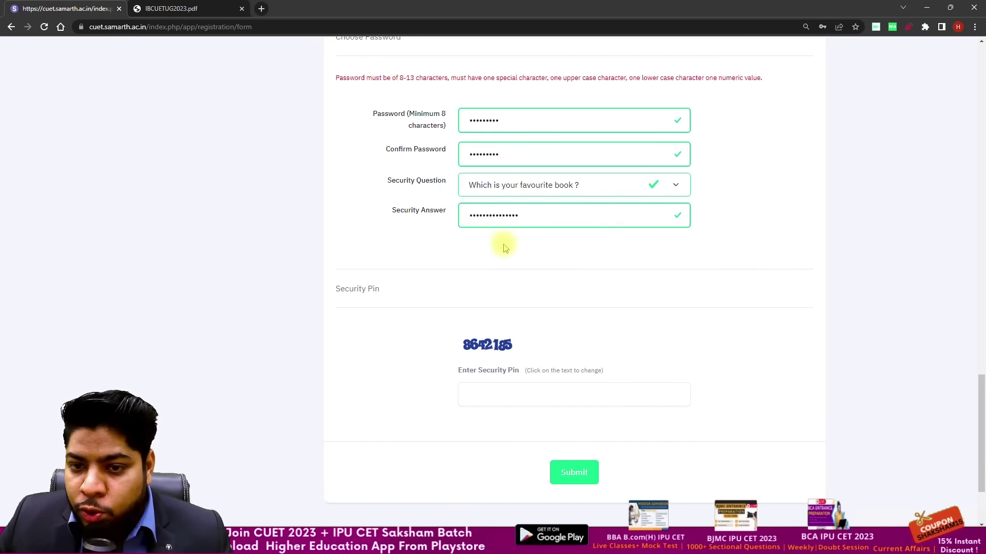
pyautogui.scroll(-2, 508, 272)
pyautogui.click(503, 288)
pyautogui.write('8642185')
pyautogui.click(569, 374)
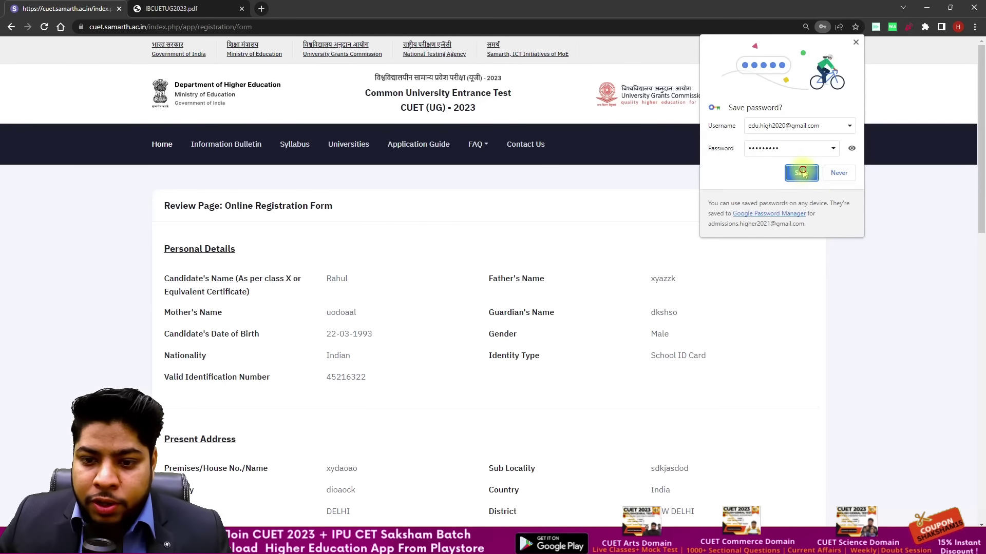
pyautogui.click(804, 172)
# Step: Tick name, father's name, e-mail, addresses and mobile as verified and accept the declaration
pyautogui.scroll(-2, 538, 187)
pyautogui.scroll(-8, 541, 185)
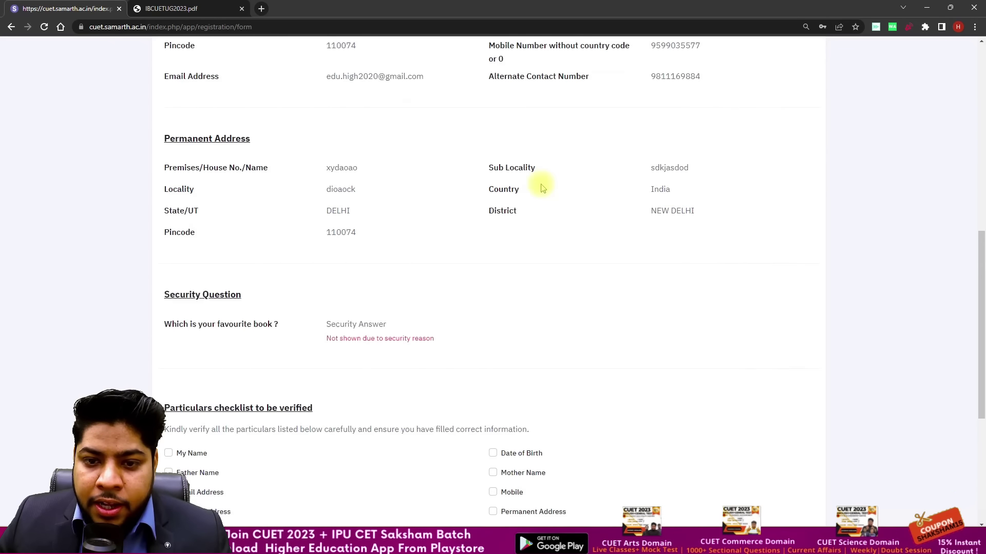
pyautogui.scroll(-3, 542, 188)
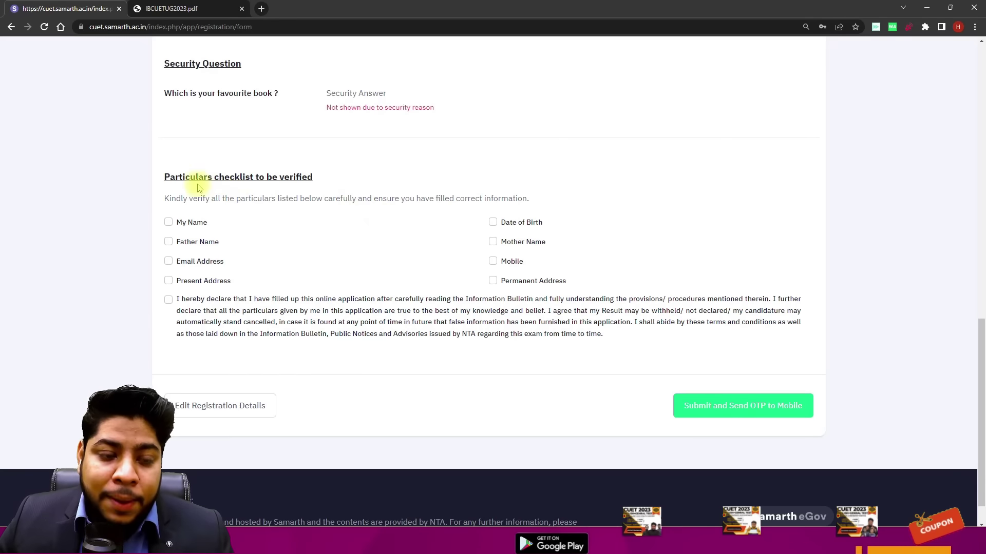
pyautogui.click(169, 222)
pyautogui.click(169, 241)
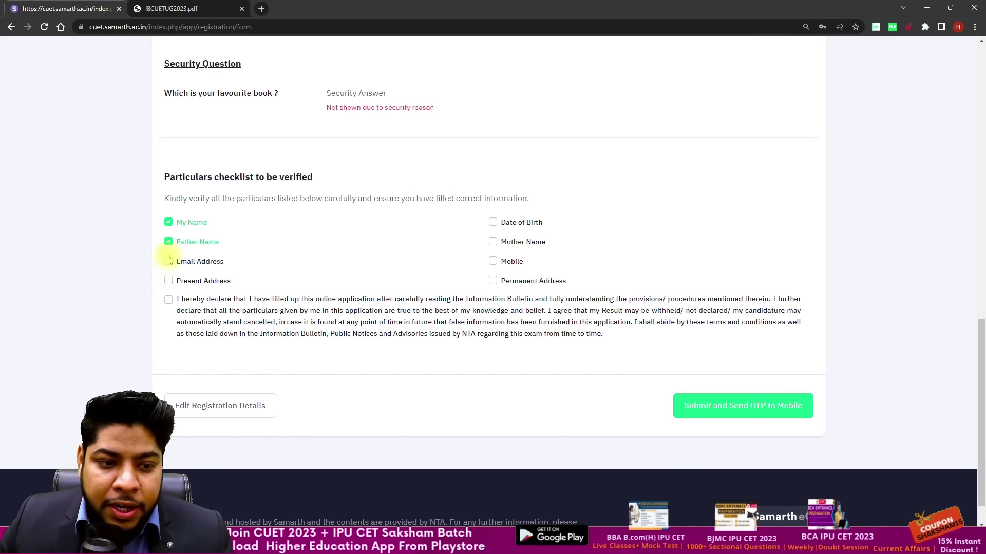
pyautogui.click(168, 281)
pyautogui.click(168, 261)
pyautogui.click(168, 300)
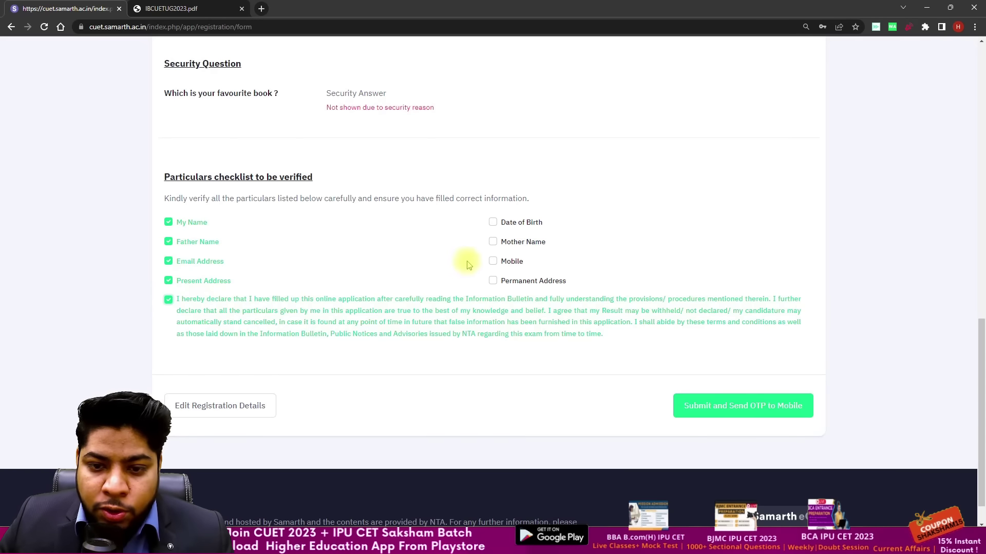
pyautogui.click(493, 261)
pyautogui.click(493, 281)
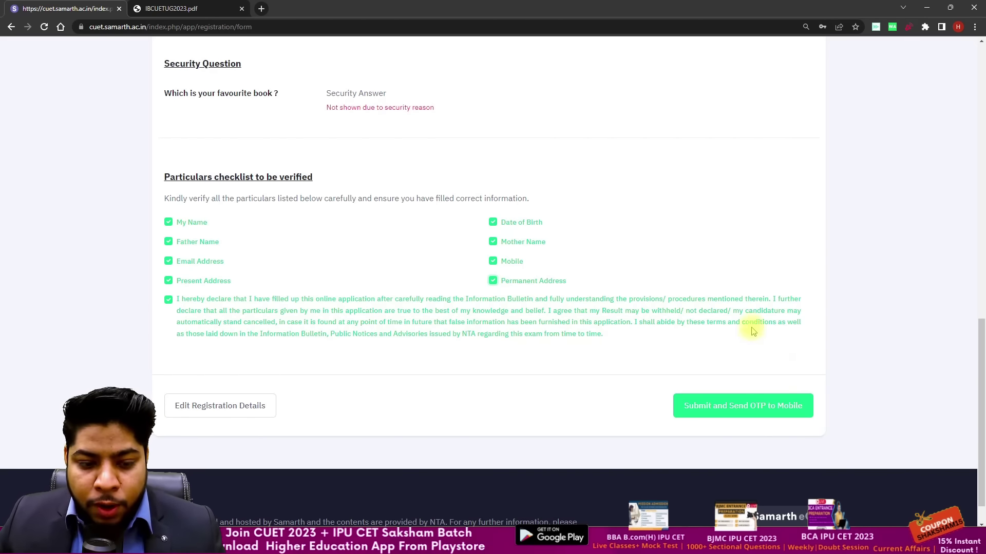
# Step: Submit the review with 'Submit and Send OTP to Mobile' and confirm the OTP dialog
pyautogui.scroll(3, 704, 282)
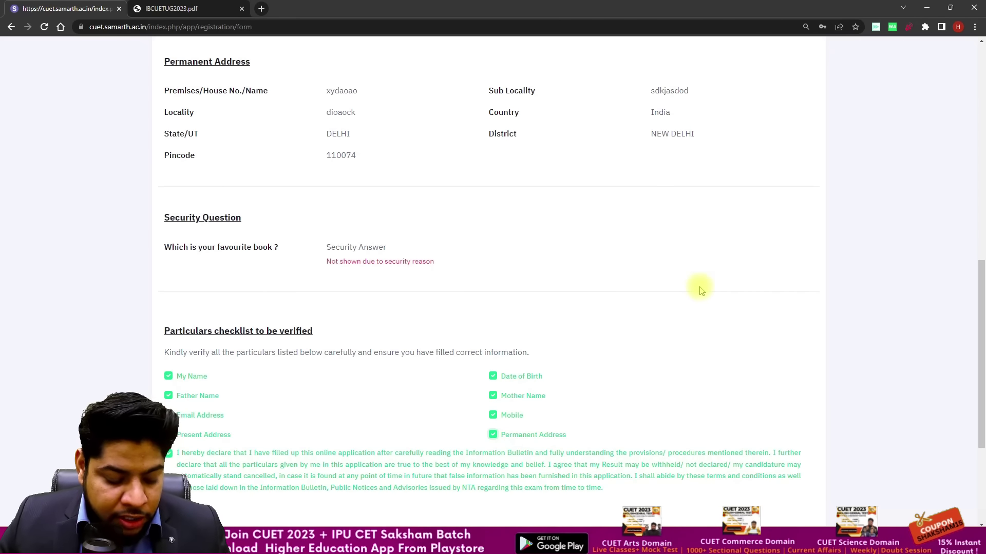
pyautogui.scroll(-3, 700, 284)
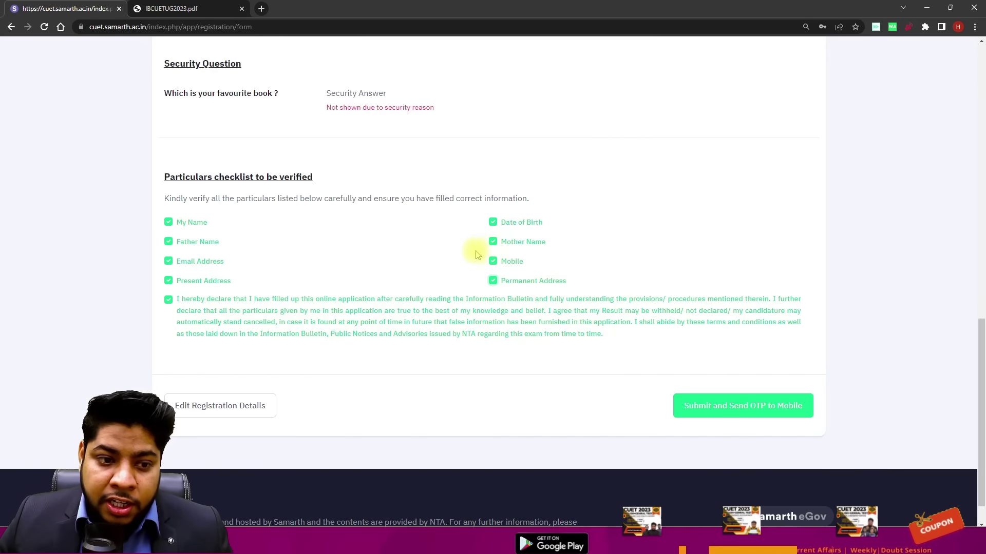
pyautogui.click(733, 405)
pyautogui.click(546, 93)
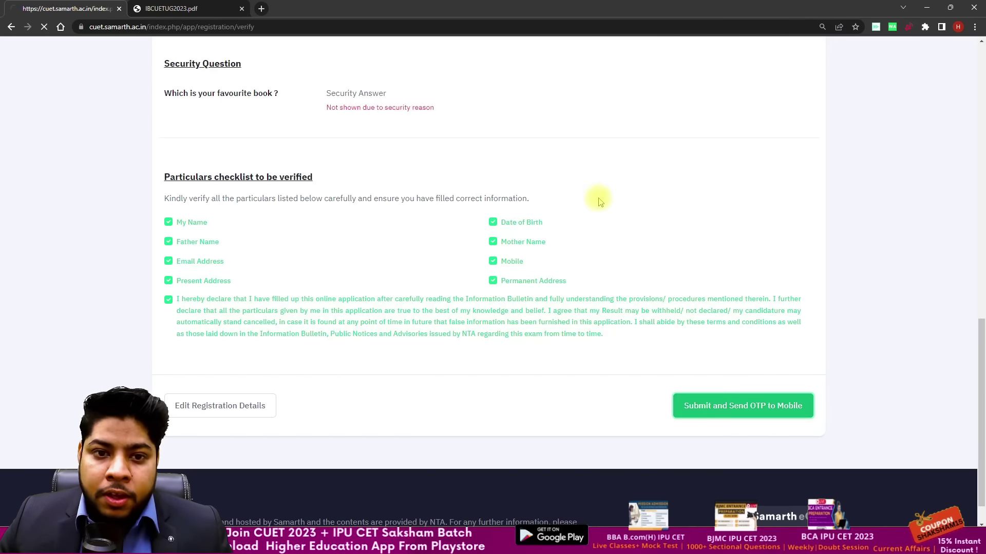
# Step: Enter the displayed security pin, submit the OTP verification, and continue to the Application Form
pyautogui.scroll(-15, 570, 267)
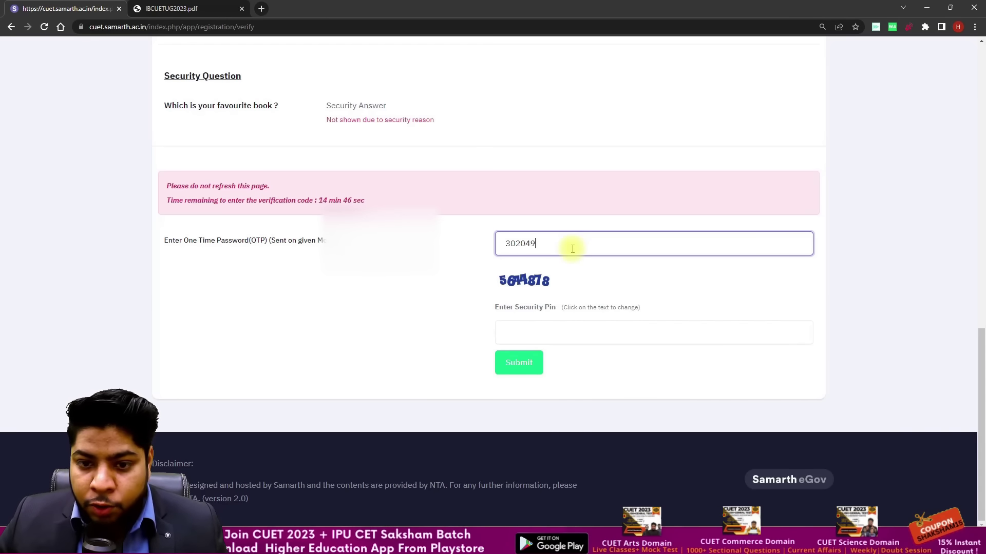
pyautogui.click(565, 340)
pyautogui.write('564')
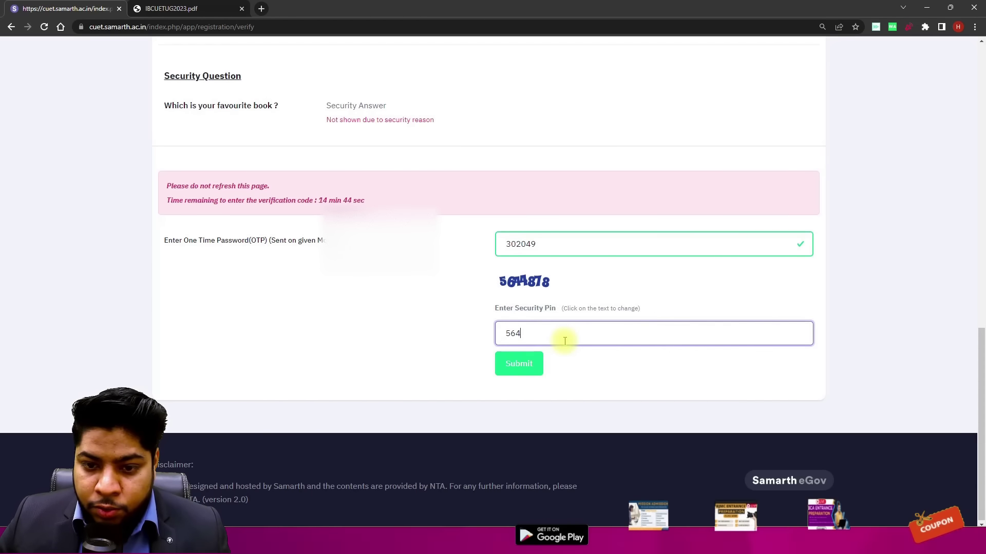
pyautogui.write('4878')
pyautogui.click(525, 362)
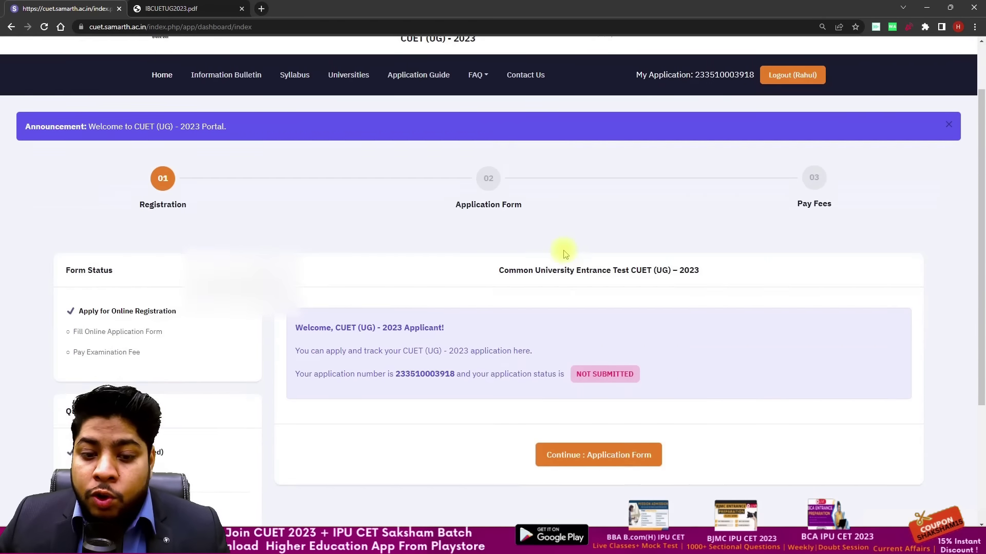
pyautogui.scroll(-3, 565, 254)
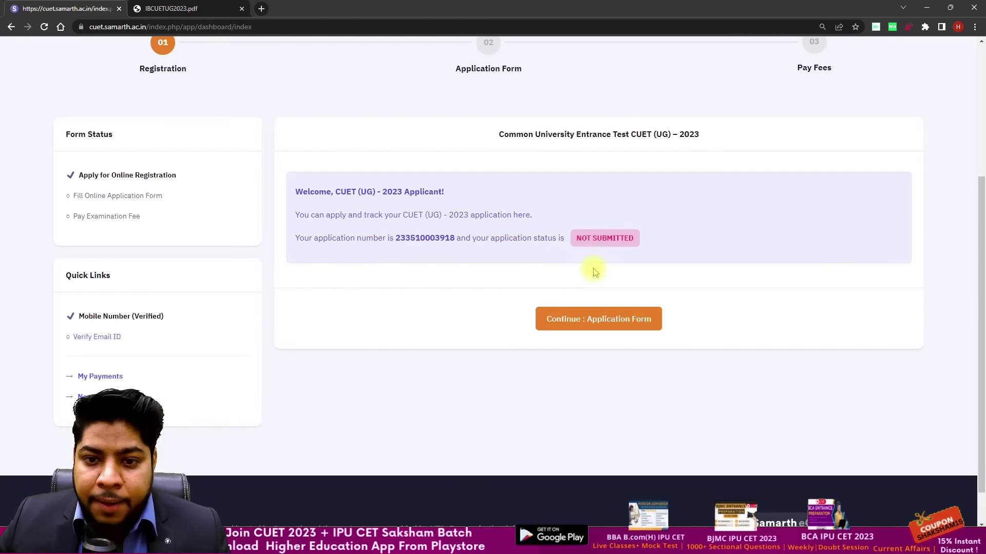
pyautogui.click(590, 318)
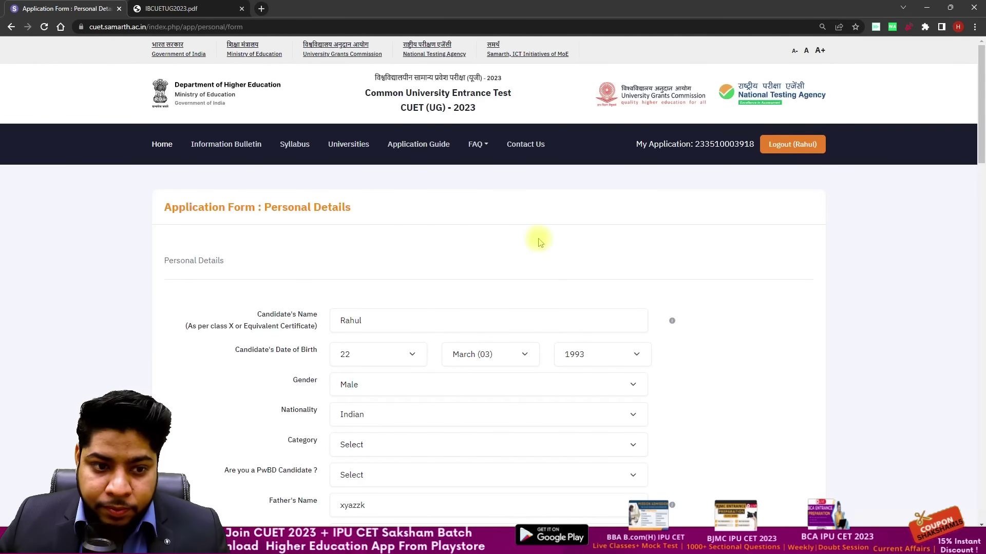
# Step: Set Category to General/Unreserved and answer No to being a PwBD candidate
pyautogui.scroll(-5, 538, 242)
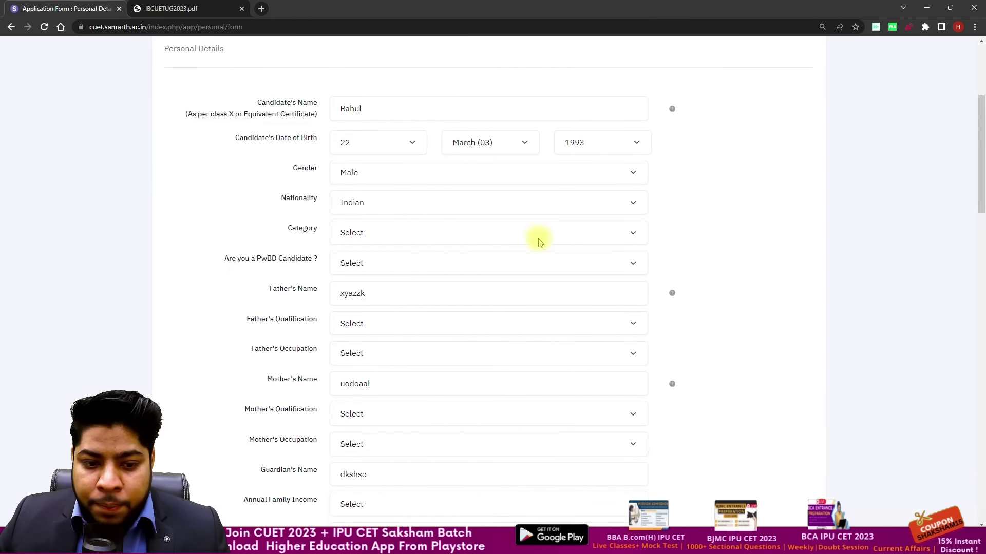
pyautogui.scroll(2, 539, 239)
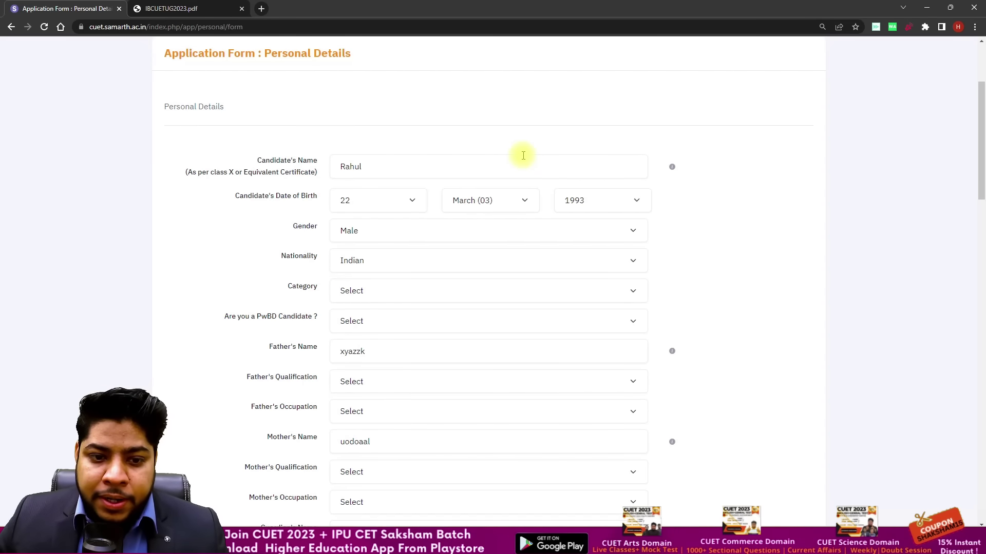
pyautogui.scroll(-4, 523, 155)
pyautogui.scroll(5, 525, 159)
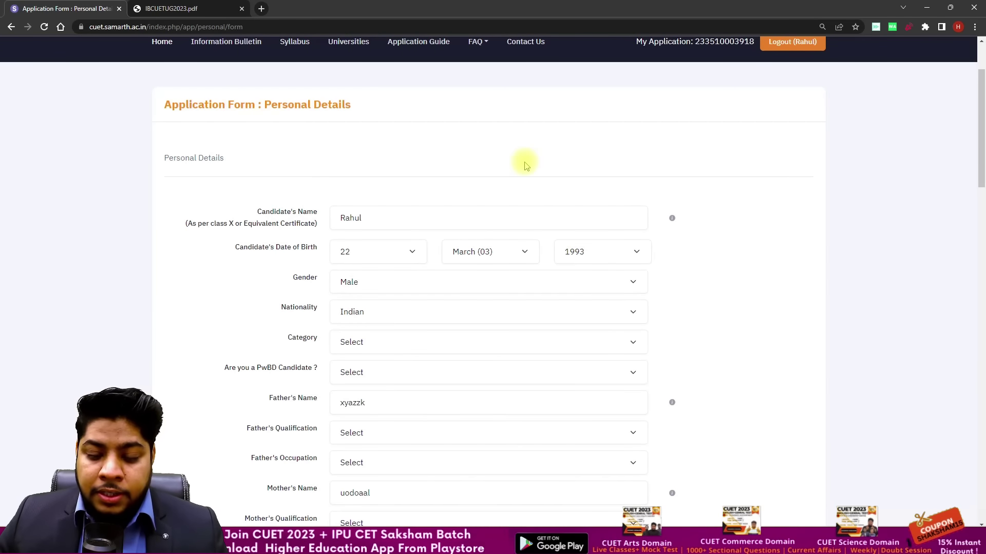
pyautogui.scroll(1, 523, 174)
pyautogui.scroll(-3, 519, 197)
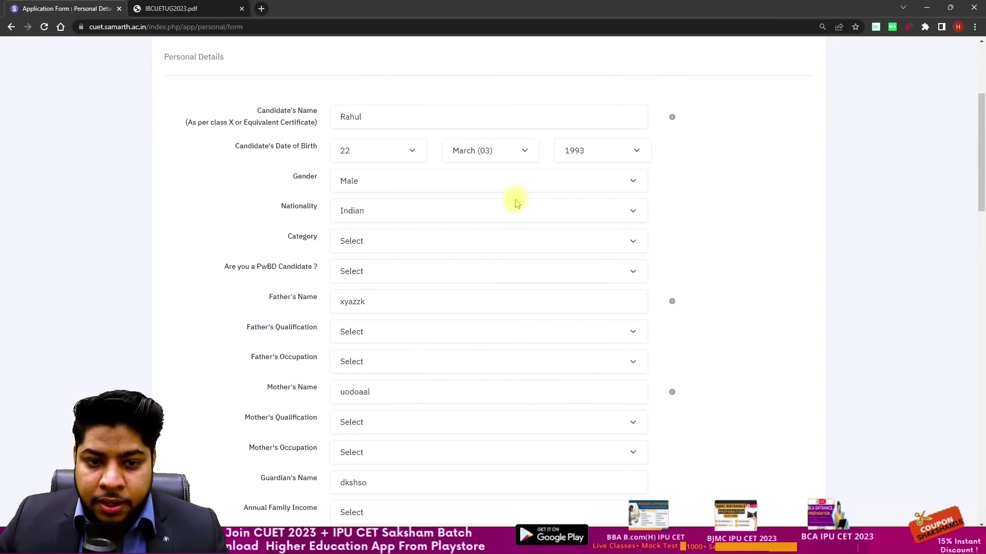
pyautogui.scroll(-2, 429, 203)
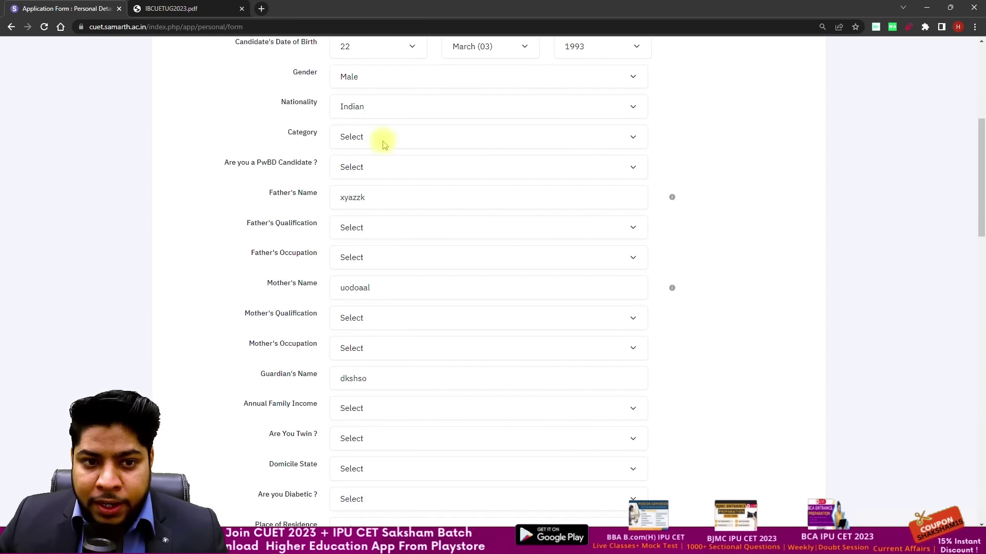
pyautogui.click(471, 138)
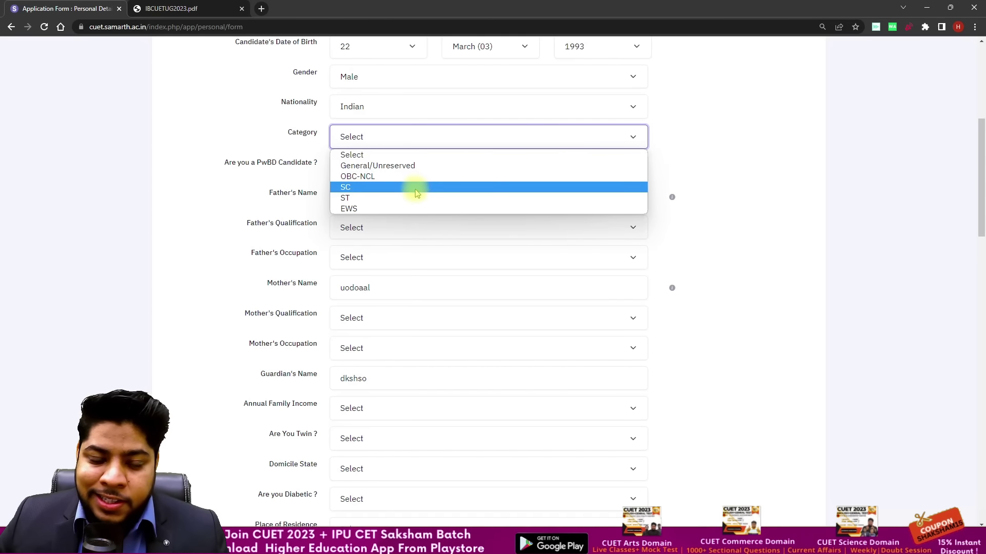
pyautogui.click(424, 164)
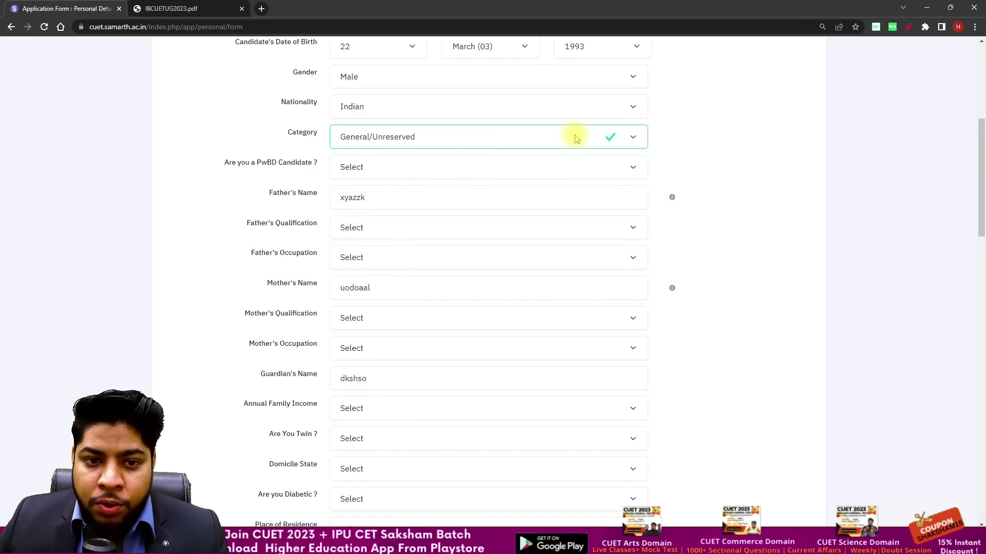
pyautogui.scroll(-1, 540, 133)
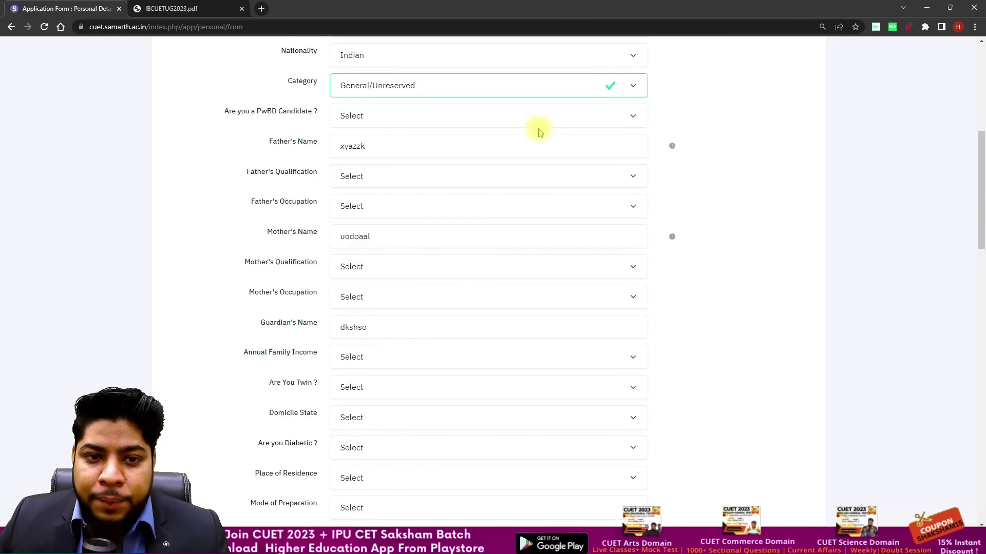
pyautogui.click(502, 118)
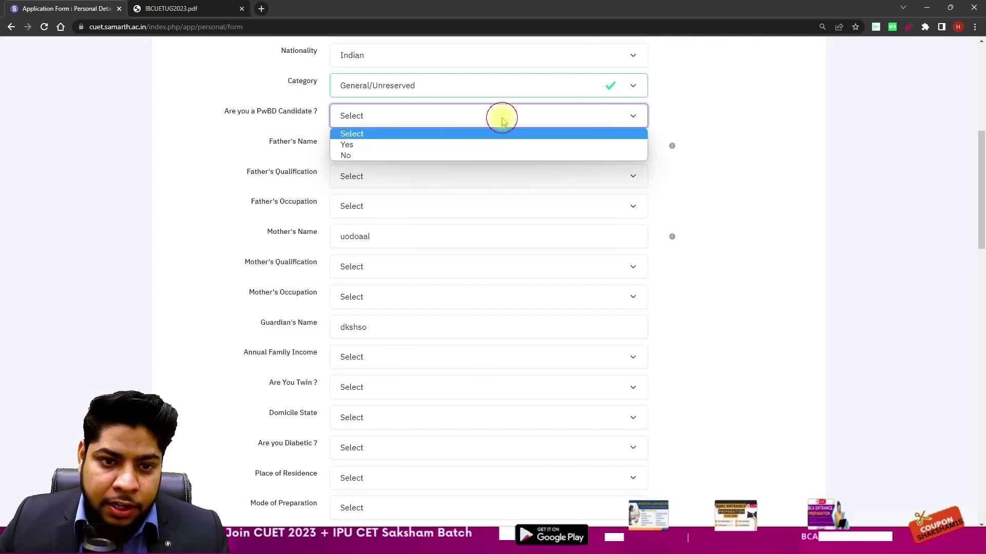
pyautogui.click(416, 156)
# Step: Set father's qualification to Graduate and father's occupation to Business
pyautogui.scroll(-1, 367, 122)
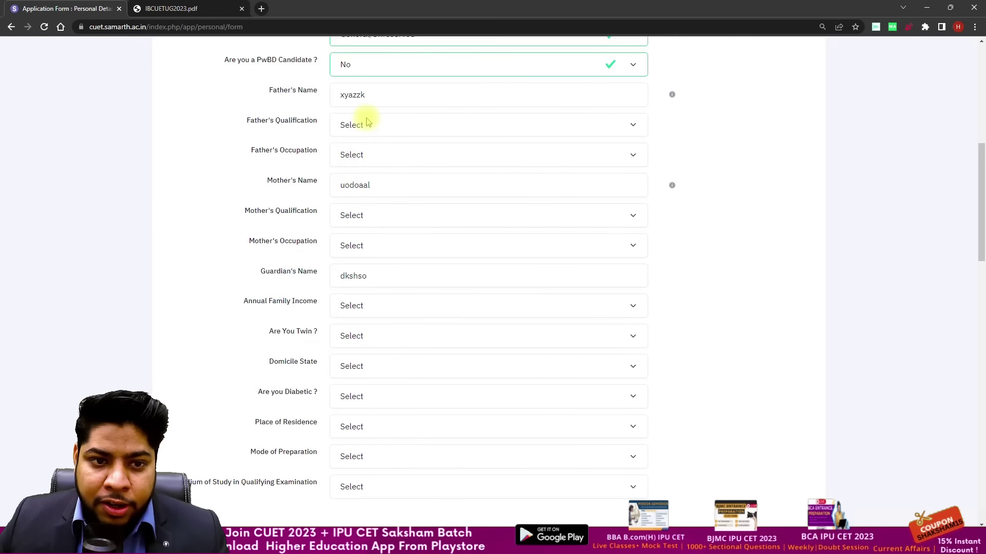
pyautogui.click(367, 123)
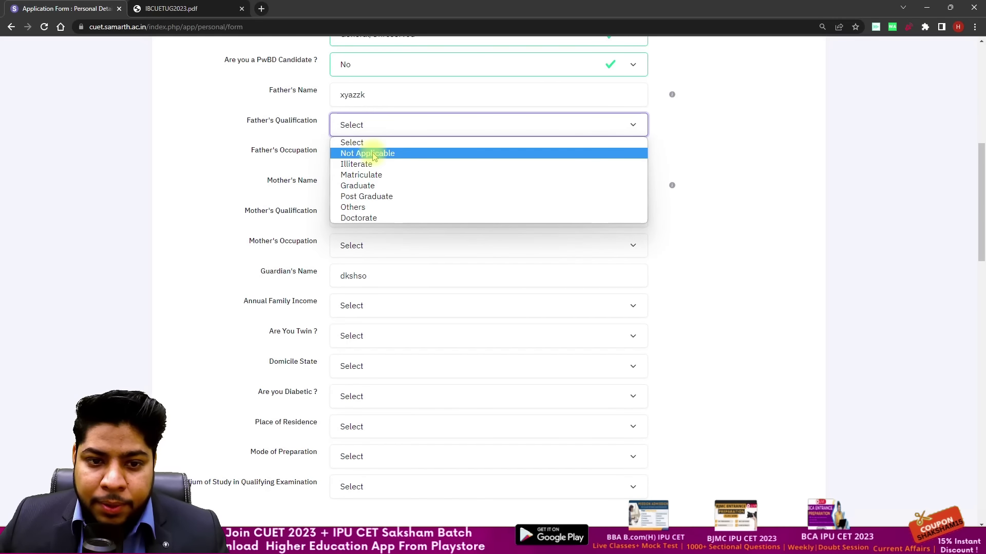
pyautogui.click(377, 186)
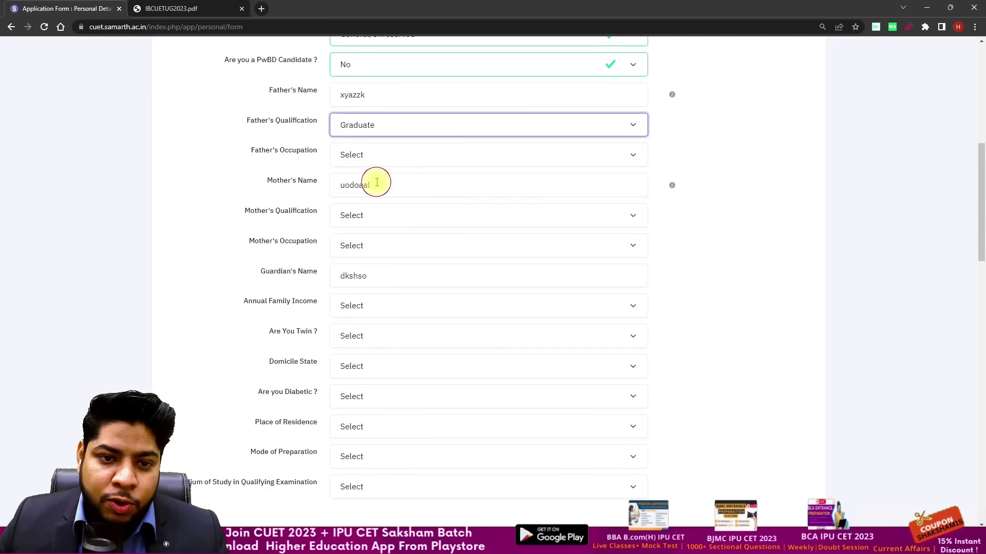
pyautogui.click(352, 155)
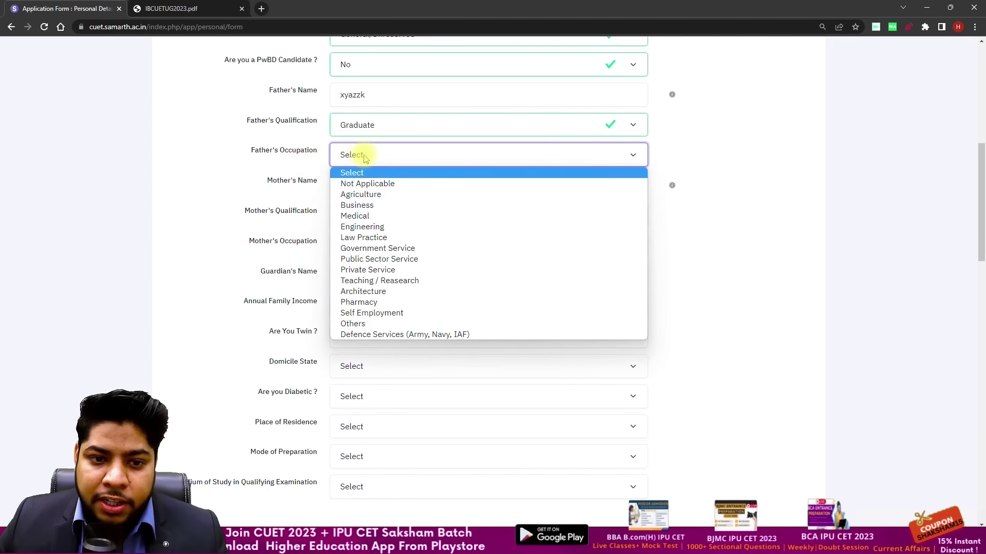
pyautogui.click(390, 206)
# Step: Check the mother's name entry and set mother's qualification and occupation to Not Applicable
pyautogui.click(363, 185)
pyautogui.click(314, 200)
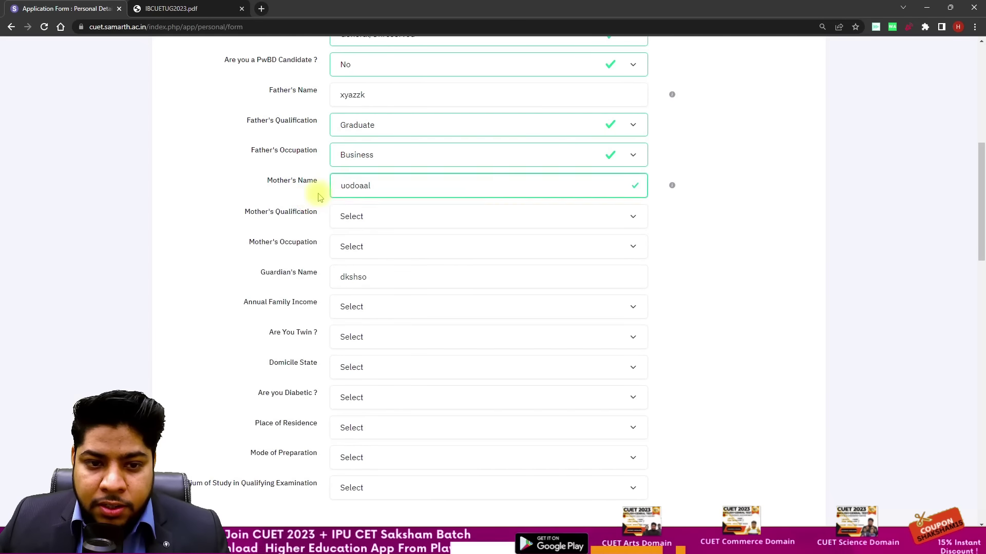
pyautogui.scroll(-1, 321, 190)
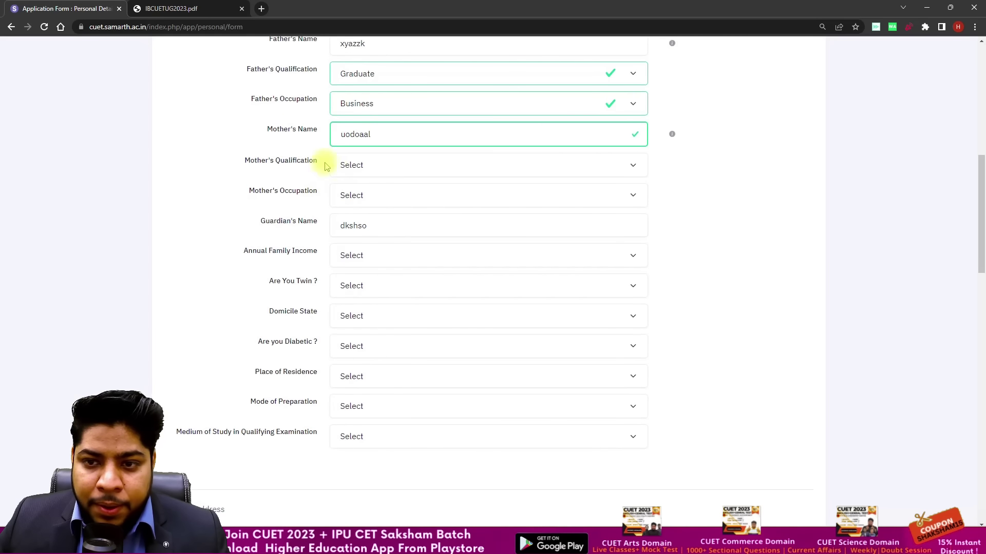
pyautogui.click(386, 166)
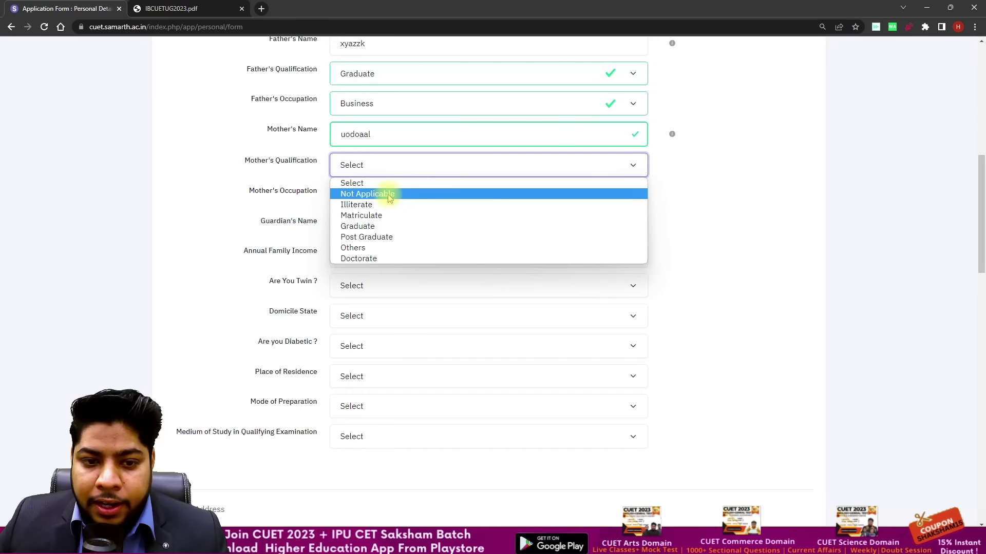
pyautogui.click(387, 194)
pyautogui.scroll(-2, 308, 164)
pyautogui.click(368, 93)
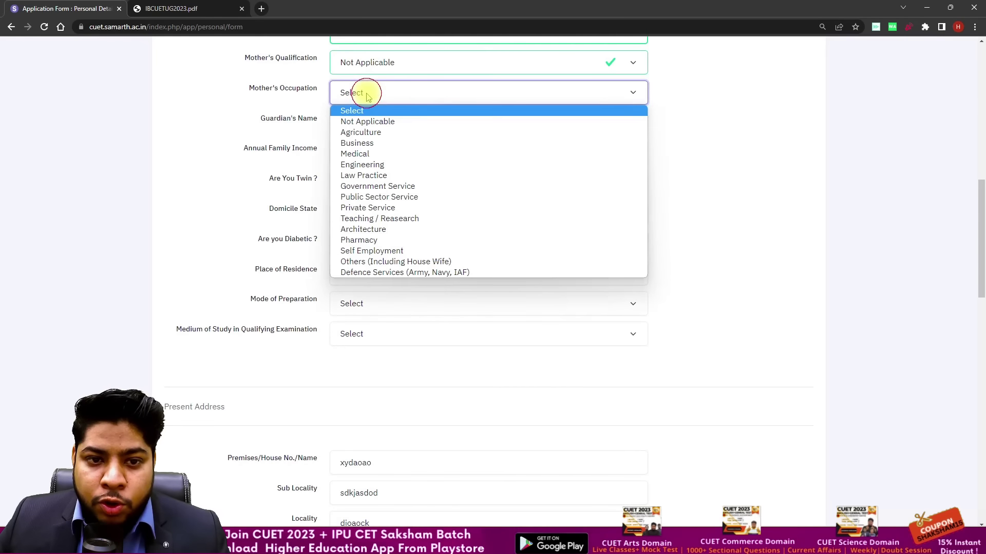
pyautogui.click(380, 124)
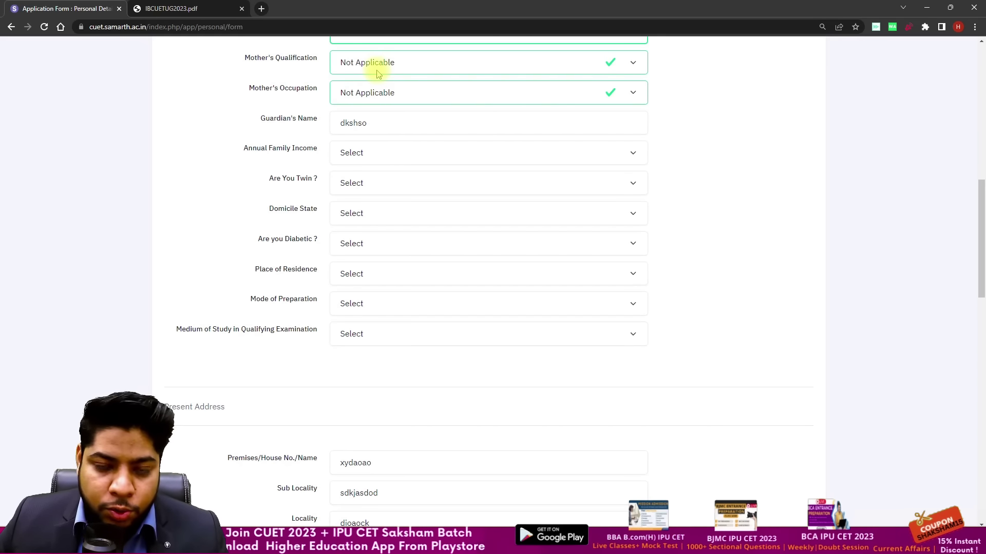
pyautogui.scroll(-1, 398, 111)
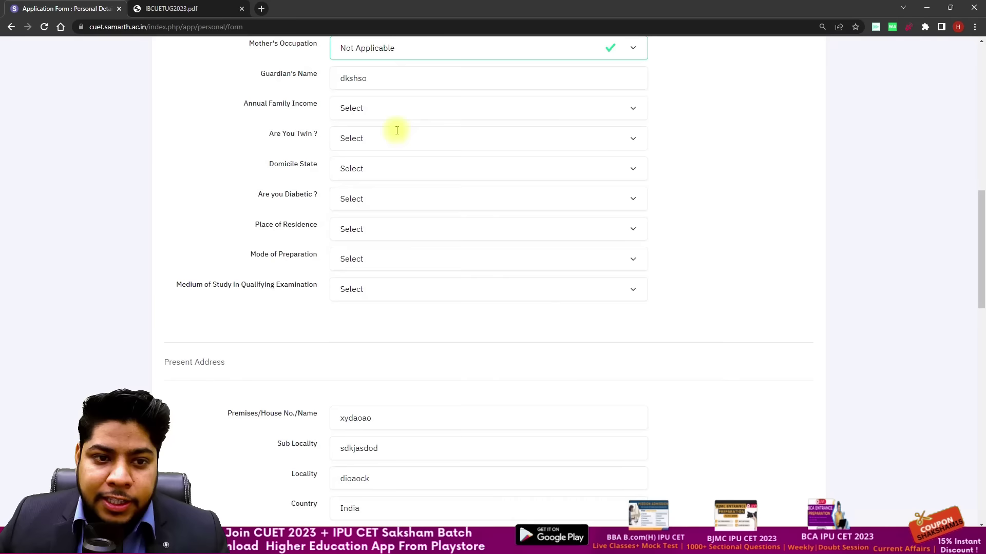
# Step: Set annual family income to RS. 200001 - 300000, twin to No, and domicile state to DELHI
pyautogui.click(380, 103)
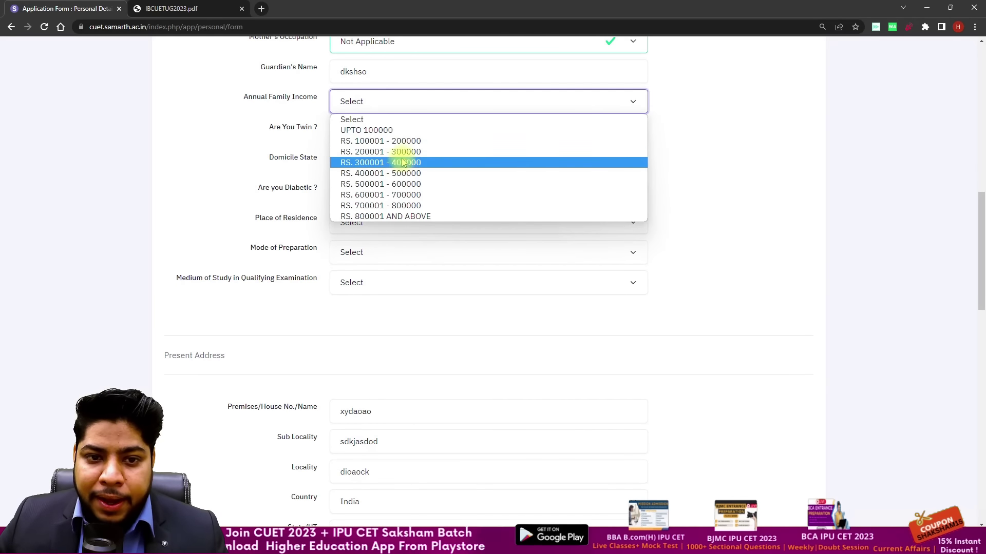
pyautogui.click(424, 152)
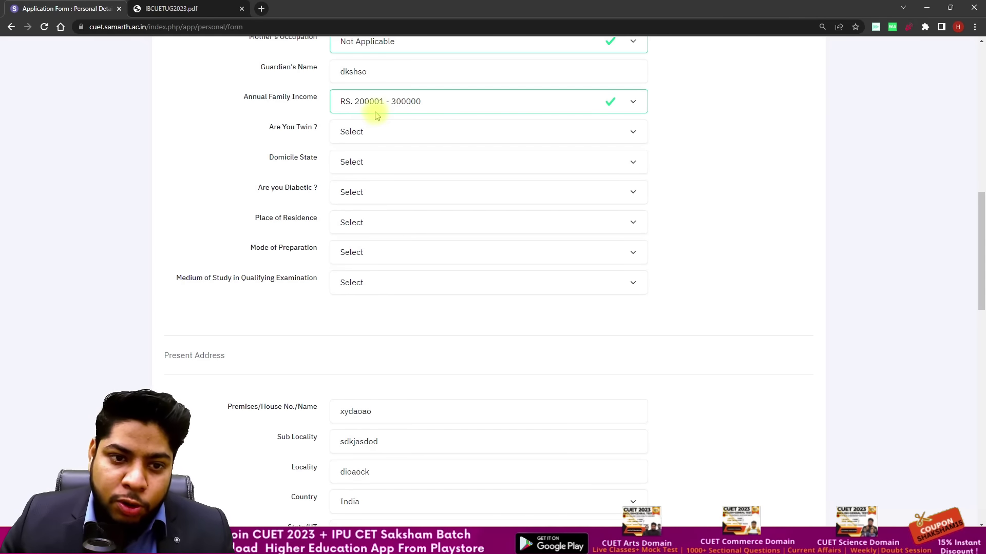
pyautogui.click(383, 132)
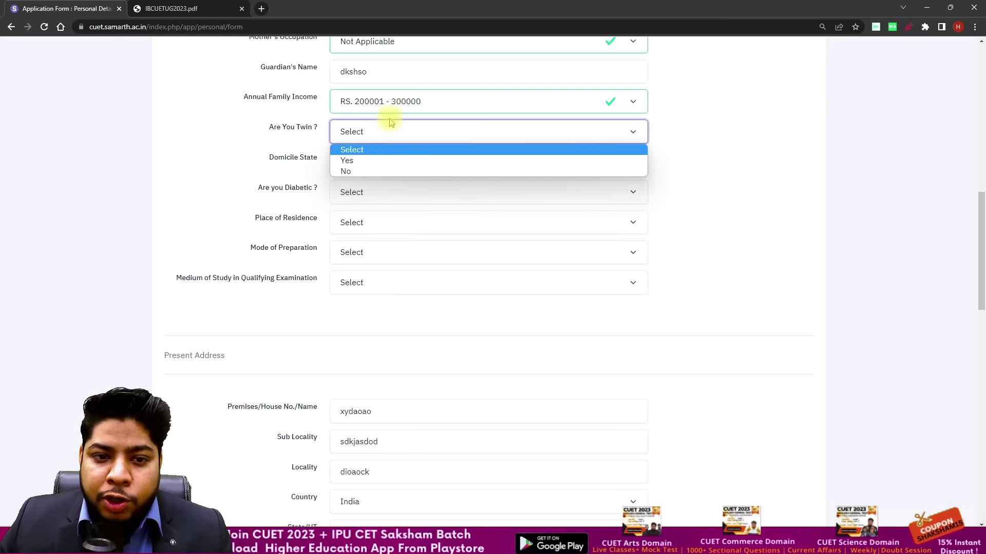
pyautogui.click(377, 169)
pyautogui.click(367, 160)
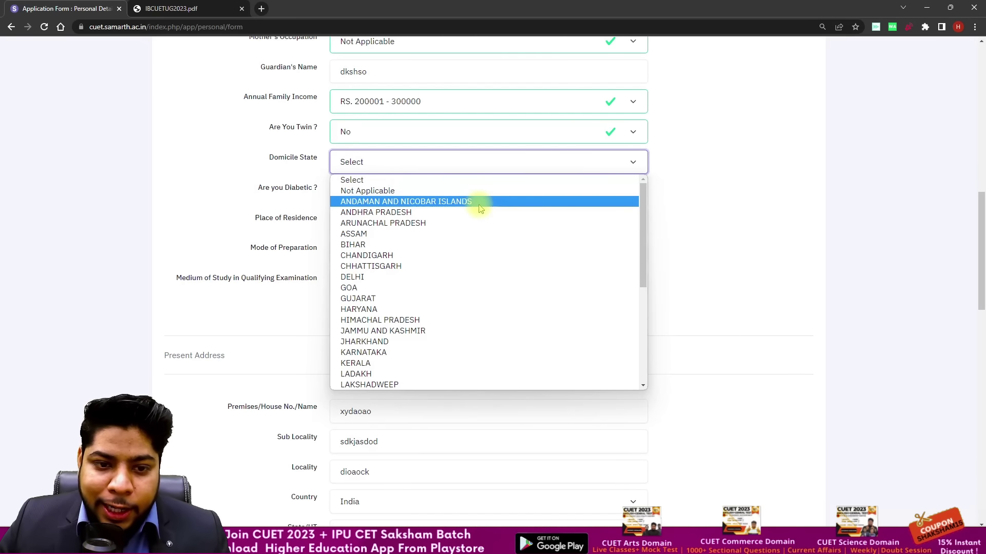
pyautogui.click(402, 280)
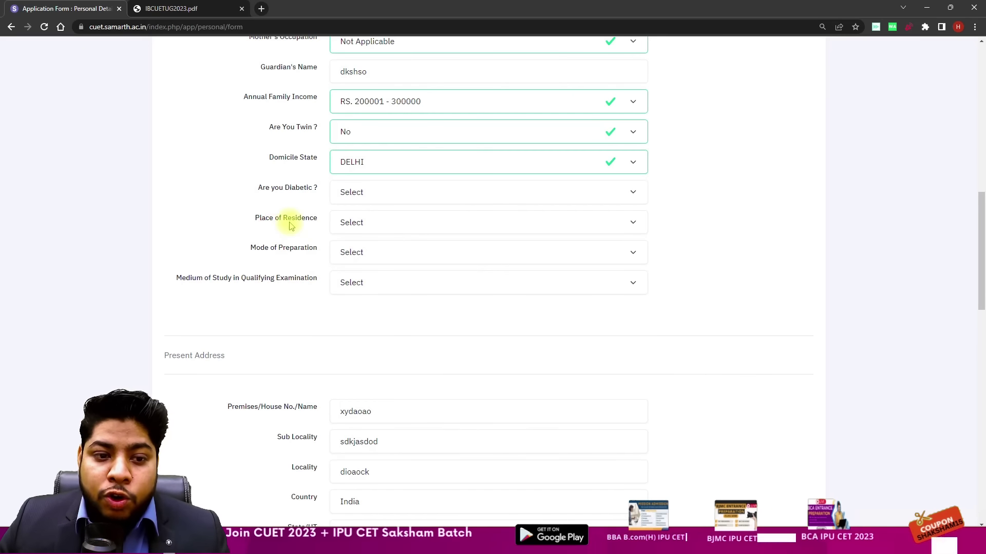
# Step: Answer No to the diabetic question, set residence to Urban and preparation mode to Self
pyautogui.click(362, 191)
pyautogui.click(344, 225)
pyautogui.click(351, 197)
pyautogui.click(339, 232)
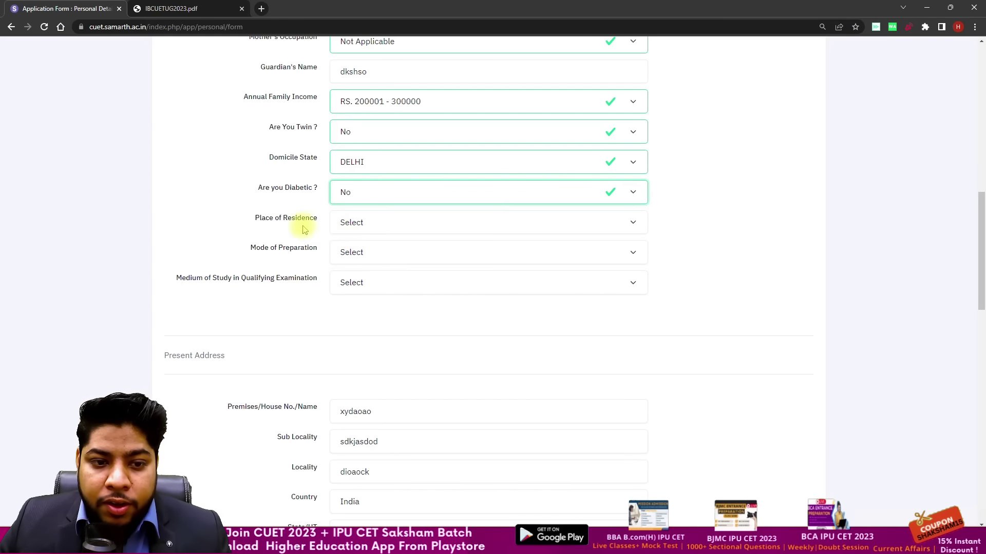
pyautogui.click(356, 225)
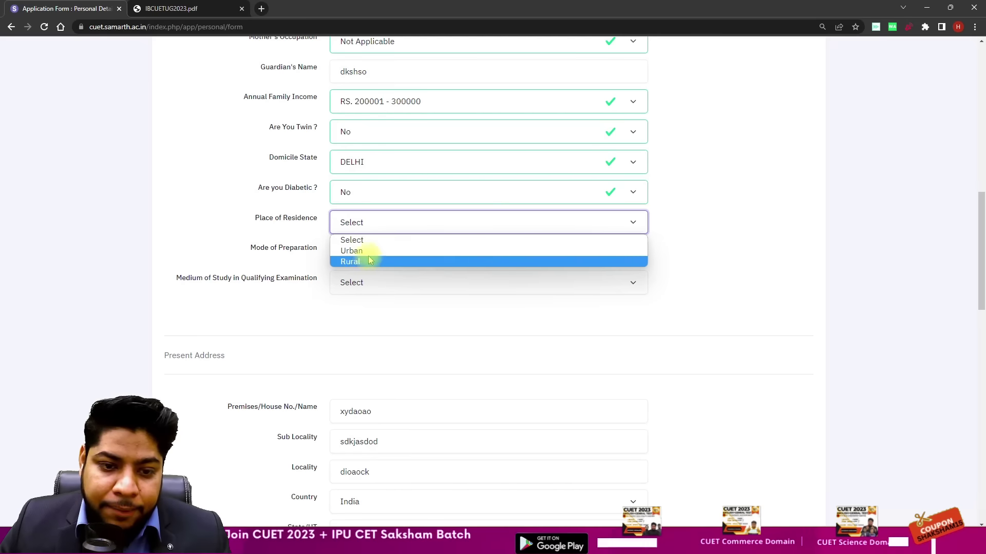
pyautogui.click(354, 251)
pyautogui.click(351, 254)
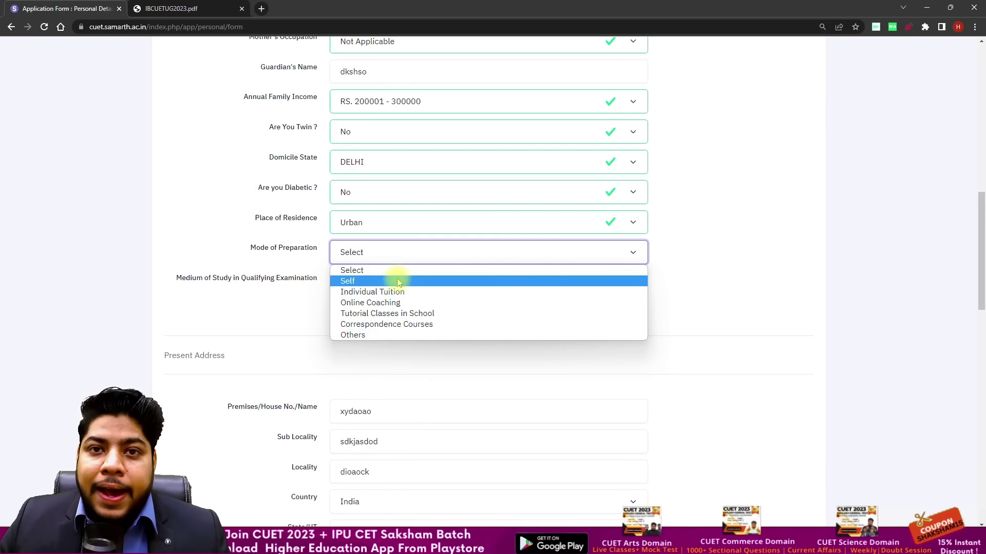
pyautogui.click(361, 281)
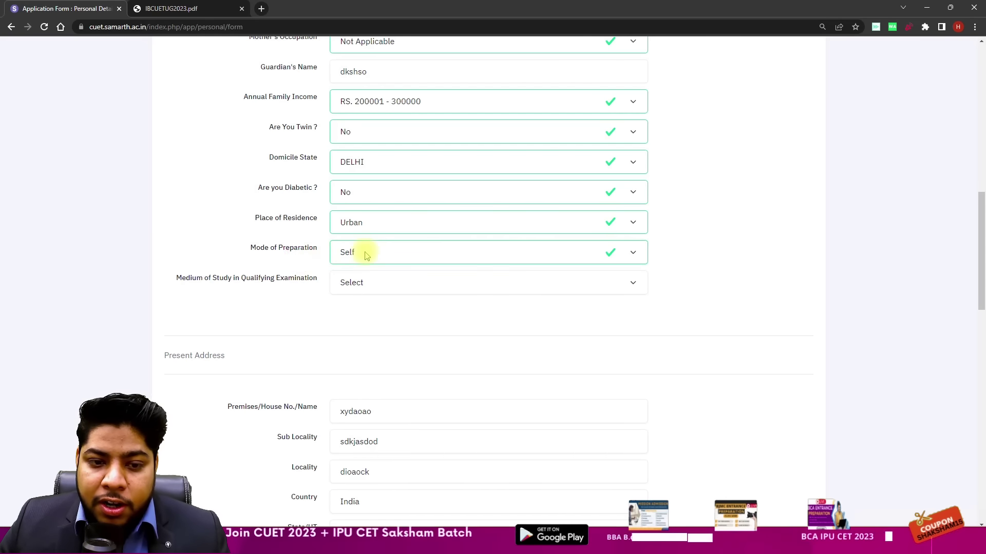
# Step: Choose English as the medium of study and scroll down to the address section
pyautogui.scroll(-1, 375, 254)
pyautogui.click(384, 231)
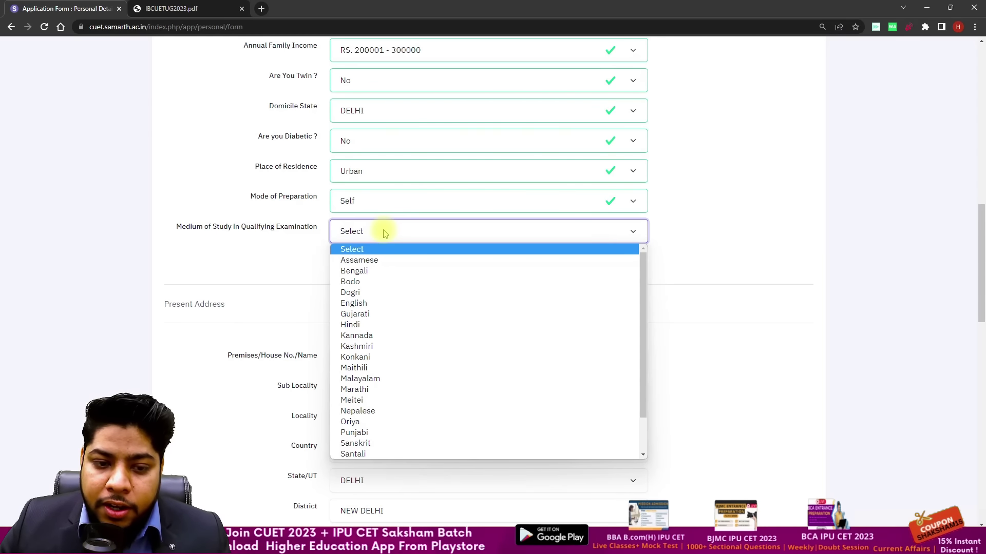
pyautogui.click(326, 233)
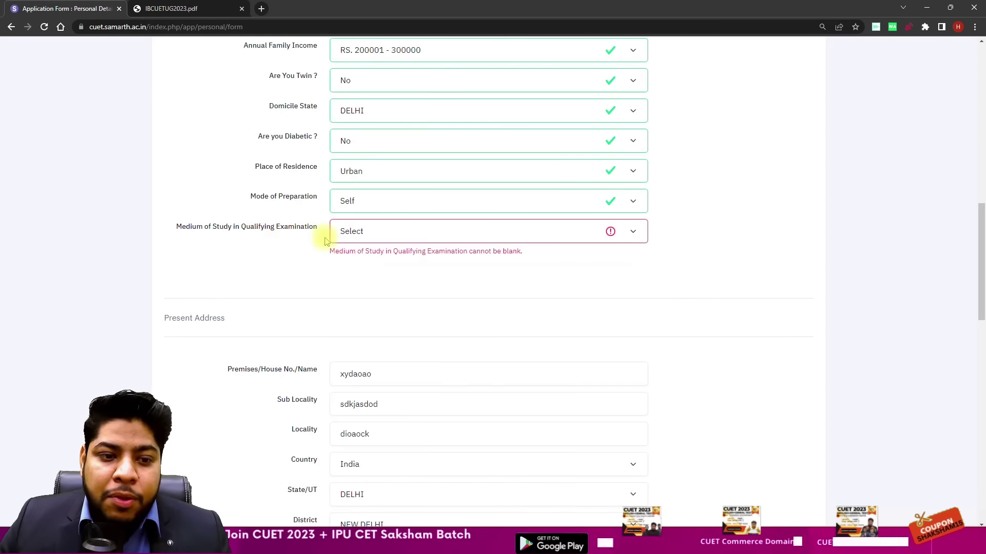
pyautogui.click(345, 229)
pyautogui.scroll(-2, 388, 257)
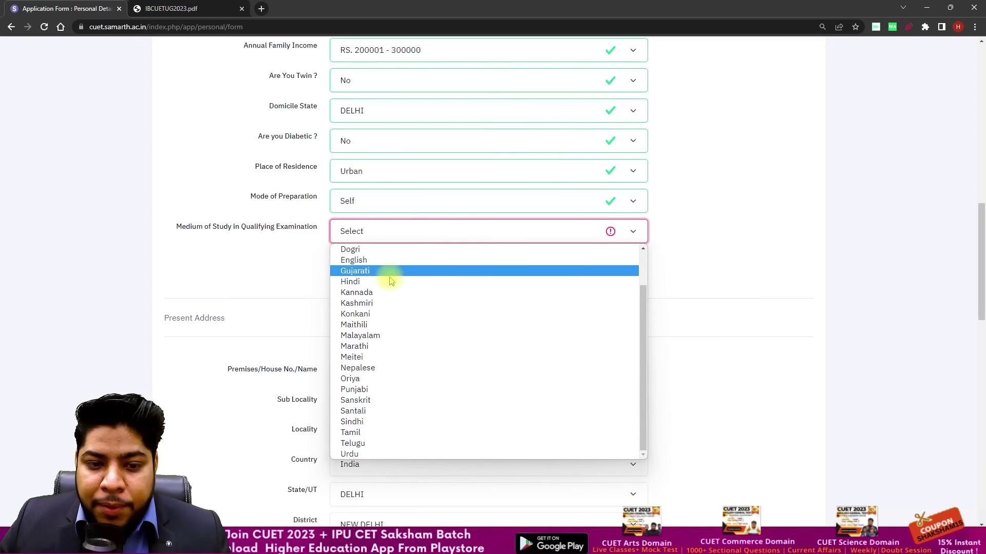
pyautogui.click(363, 261)
pyautogui.scroll(-3, 297, 256)
pyautogui.scroll(-4, 349, 260)
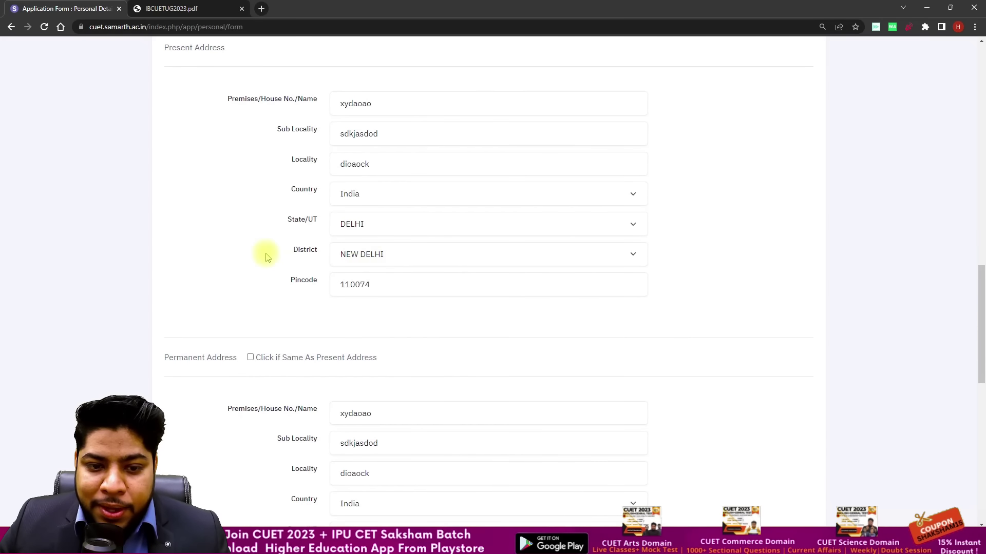
pyautogui.scroll(-1, 362, 277)
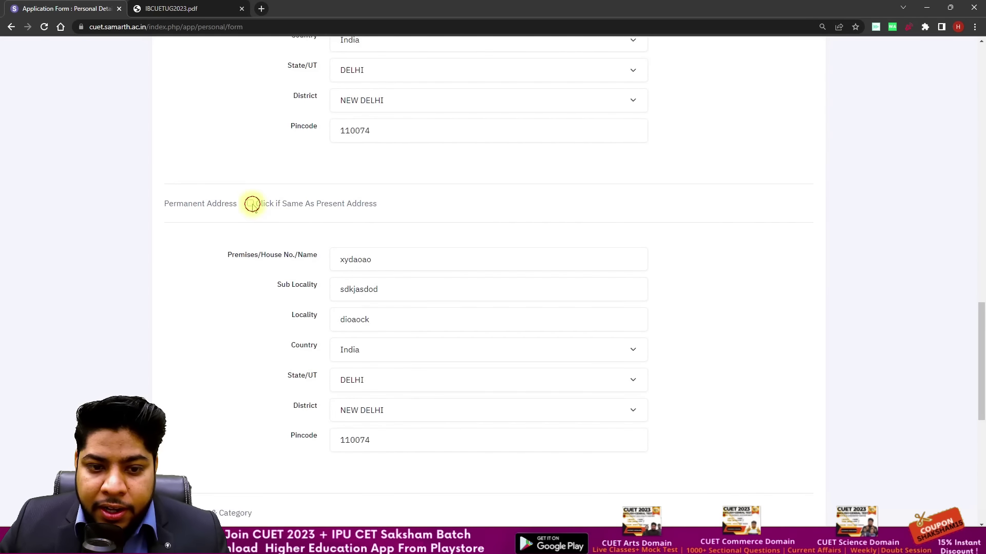
pyautogui.scroll(-3, 482, 235)
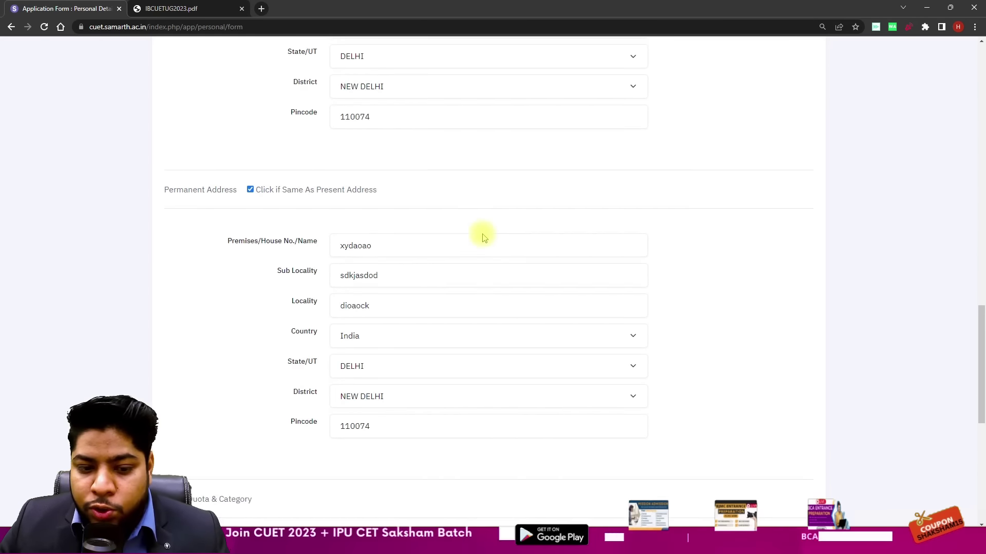
pyautogui.scroll(-5, 483, 236)
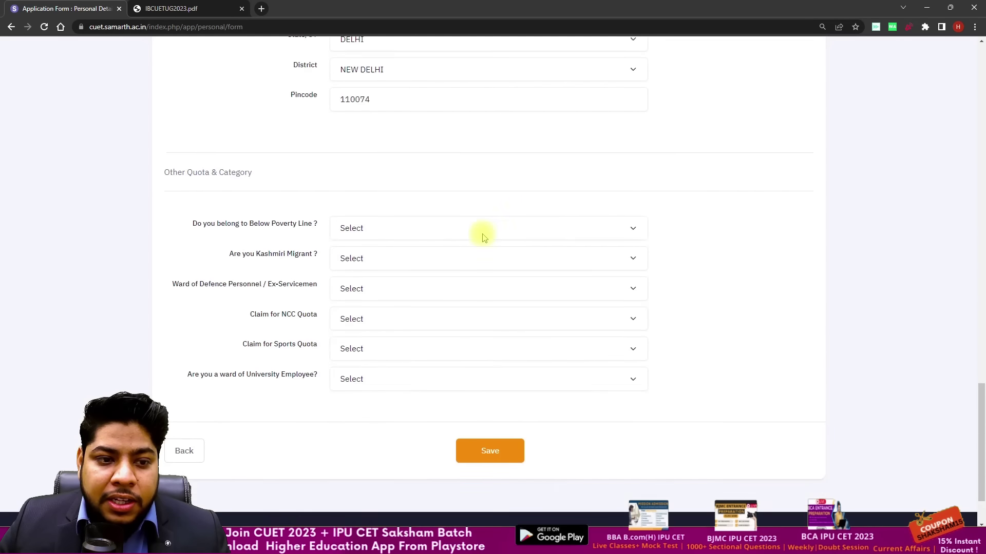
pyautogui.scroll(-1, 521, 237)
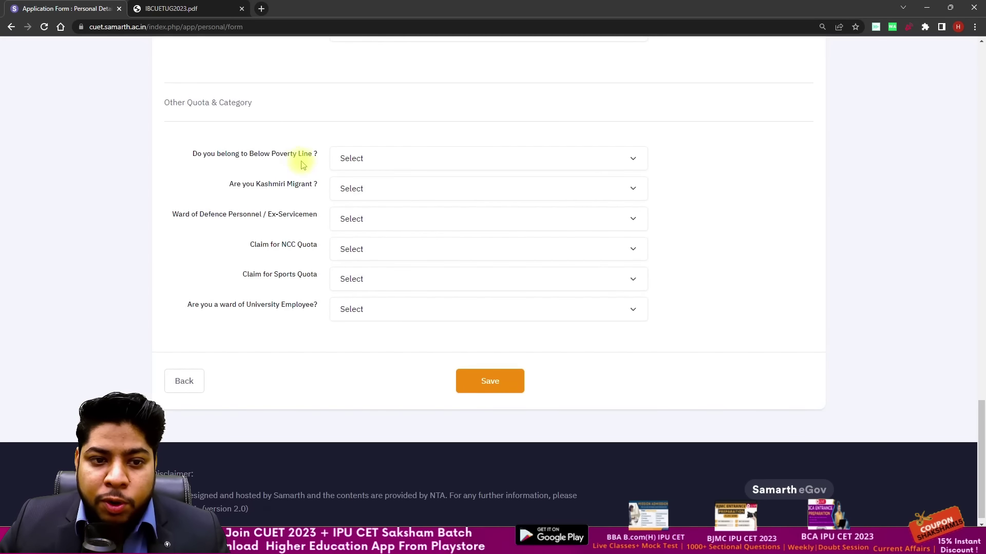
# Step: Answer No for below poverty line, Kashmiri migrant, and defence personnel ward
pyautogui.click(391, 161)
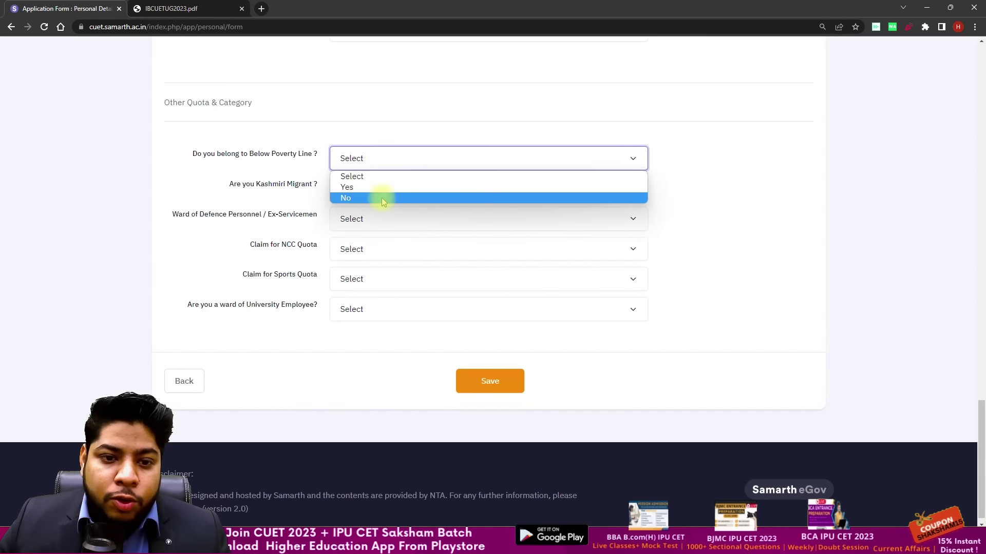
pyautogui.click(383, 186)
pyautogui.click(378, 164)
pyautogui.click(375, 198)
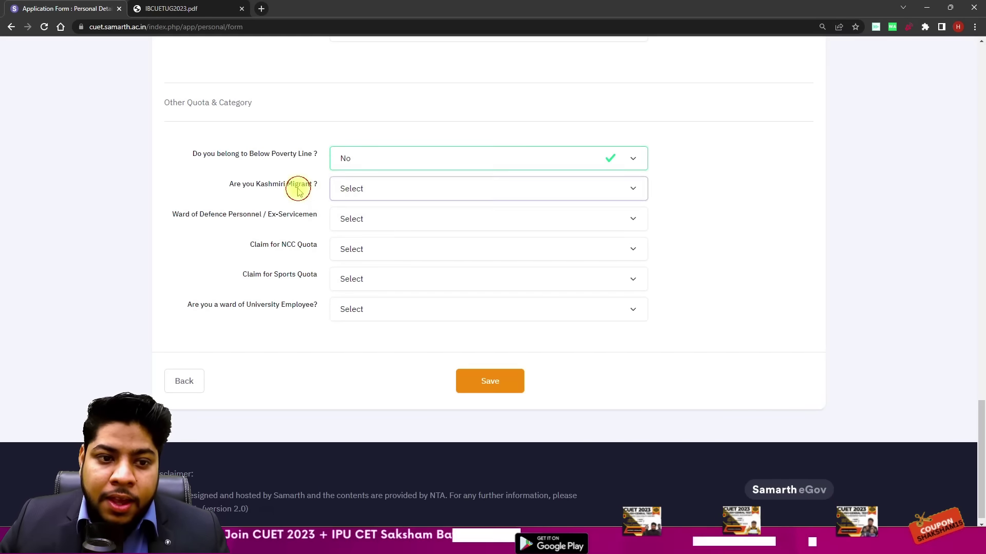
pyautogui.click(379, 188)
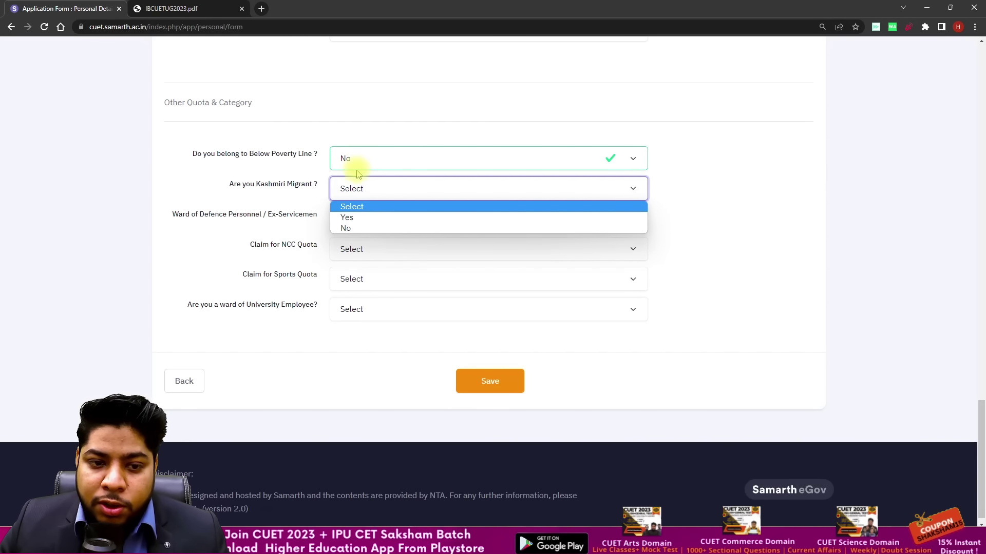
pyautogui.click(372, 229)
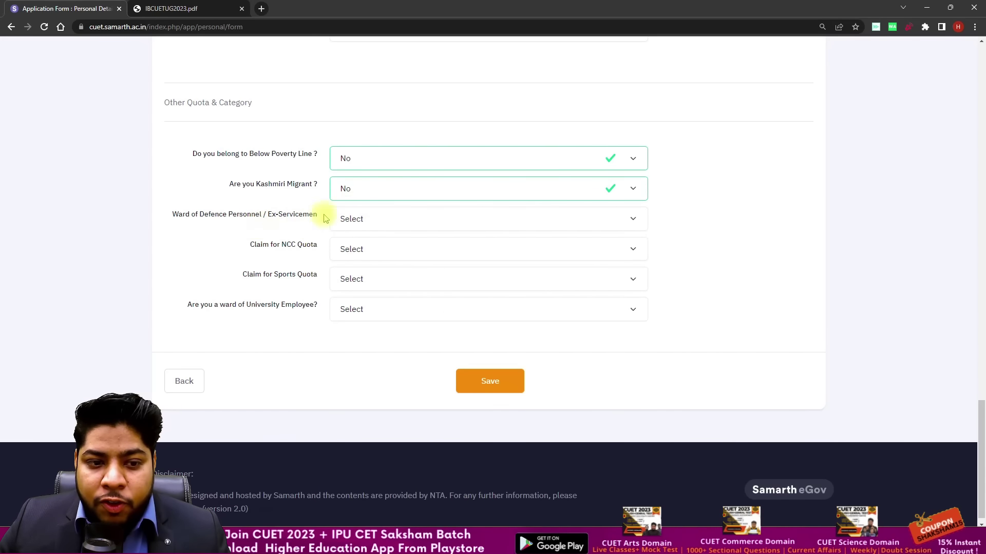
pyautogui.click(361, 217)
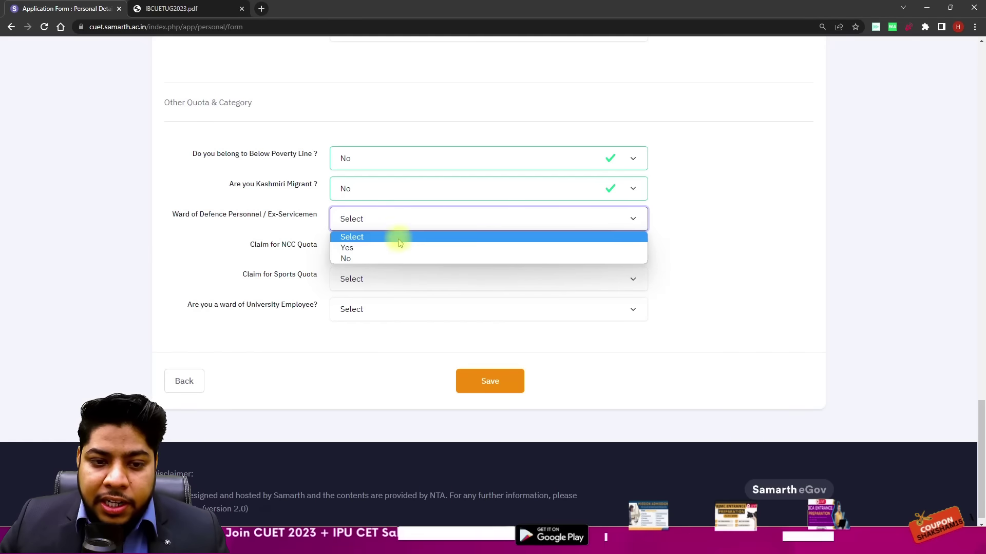
pyautogui.click(374, 258)
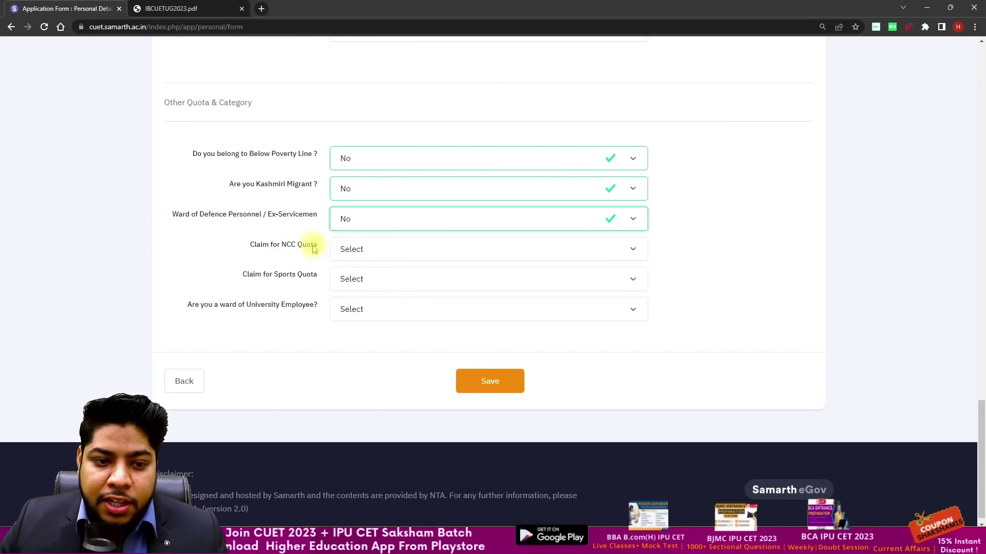
# Step: Answer No for the NCC and sports quota claims, then save the personal details
pyautogui.click(368, 252)
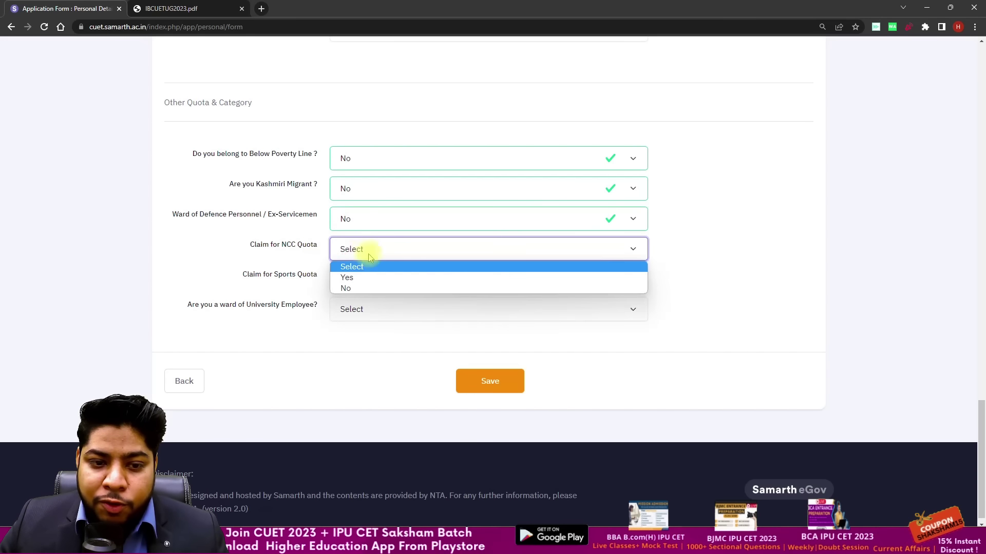
pyautogui.click(371, 287)
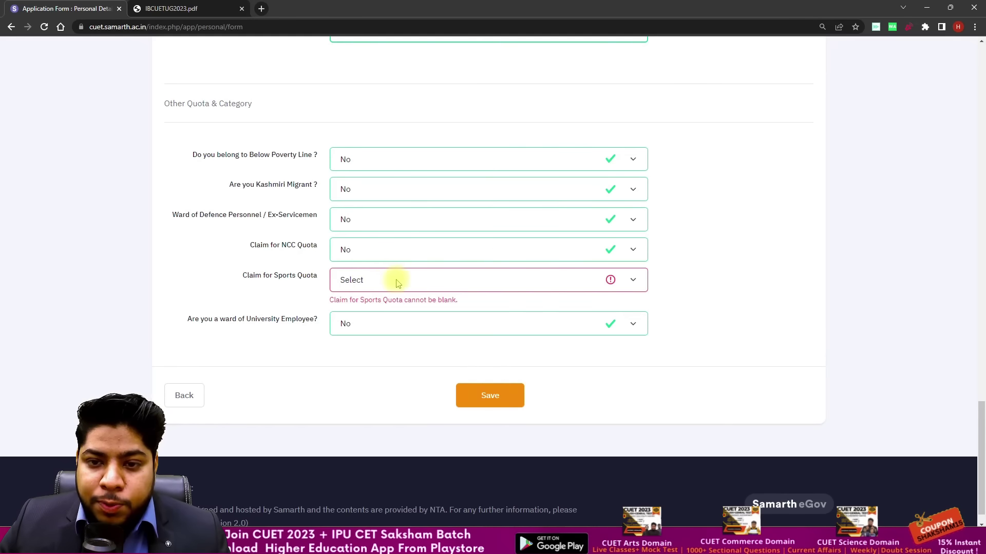
pyautogui.click(396, 279)
pyautogui.click(392, 320)
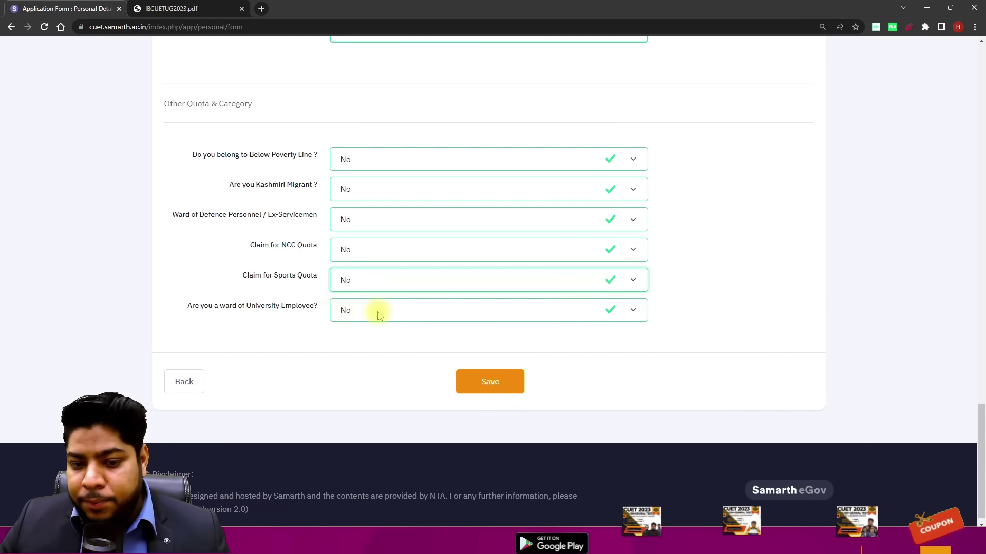
pyautogui.click(473, 382)
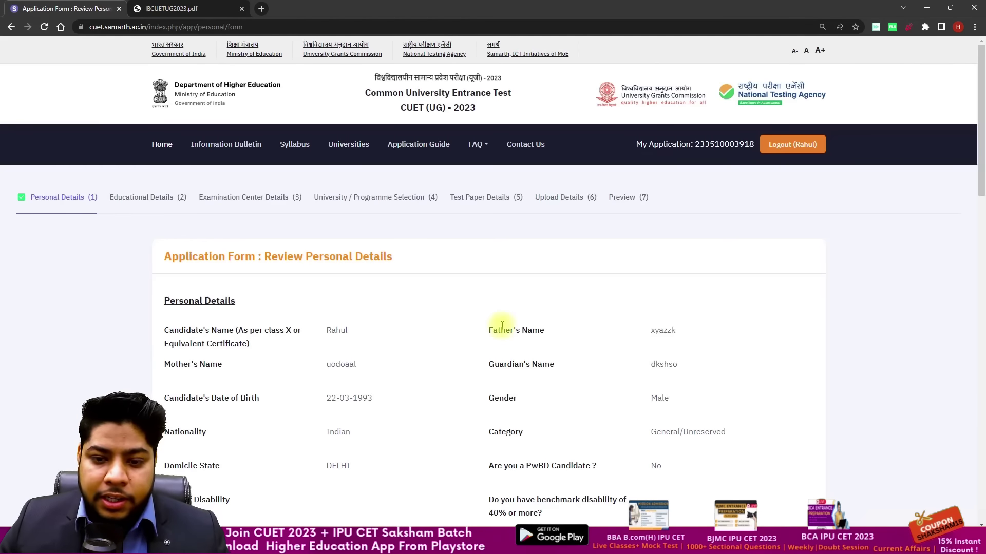
# Step: Scroll through the Review Personal Details page to check the saved information
pyautogui.scroll(-7, 496, 321)
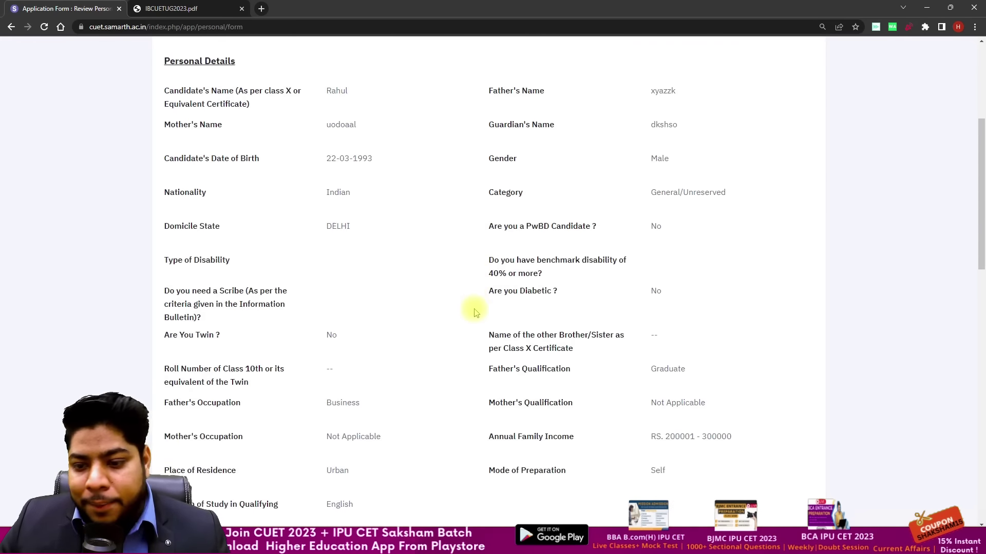
pyautogui.scroll(-11, 473, 313)
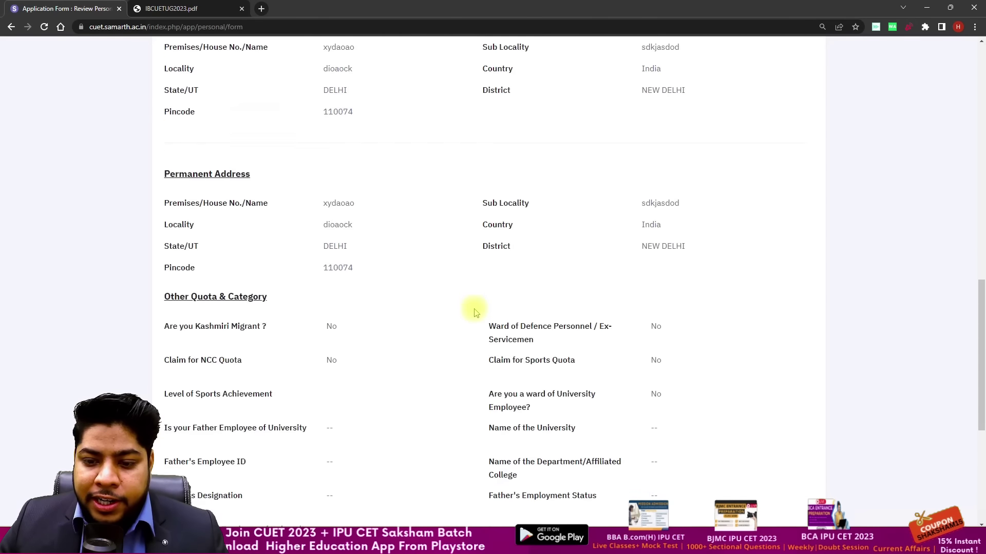
pyautogui.scroll(-3, 475, 313)
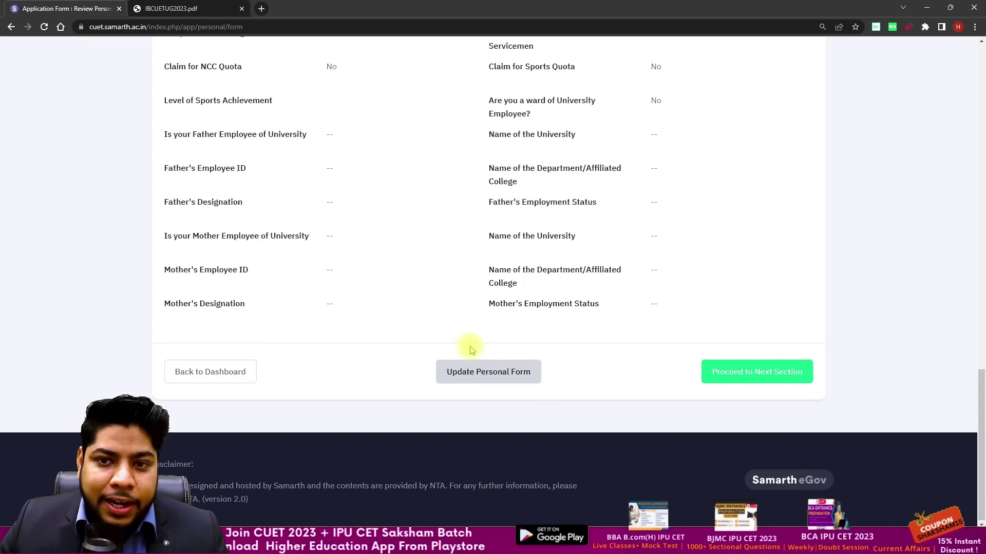
pyautogui.scroll(2, 468, 346)
pyautogui.scroll(5, 502, 329)
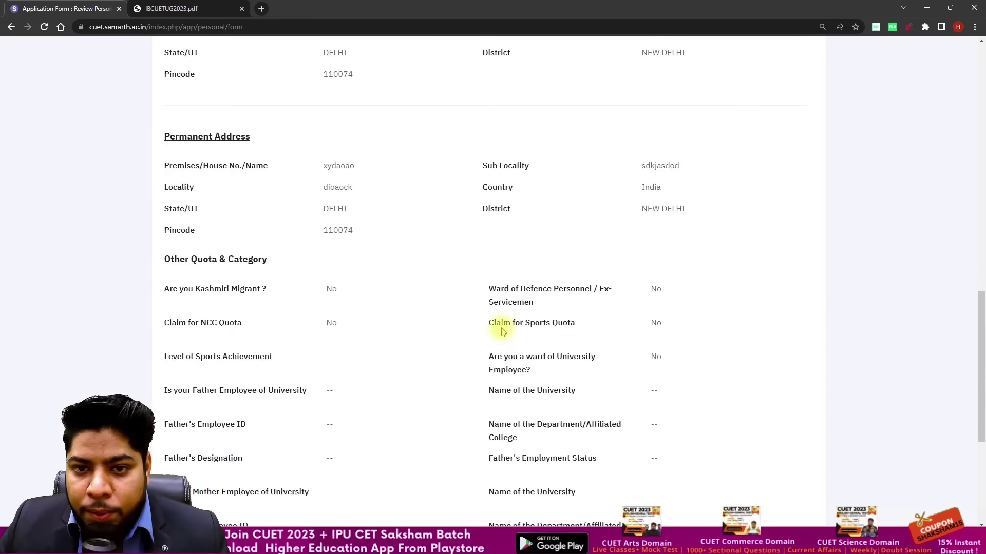
pyautogui.scroll(-6, 502, 329)
pyautogui.scroll(-1, 702, 418)
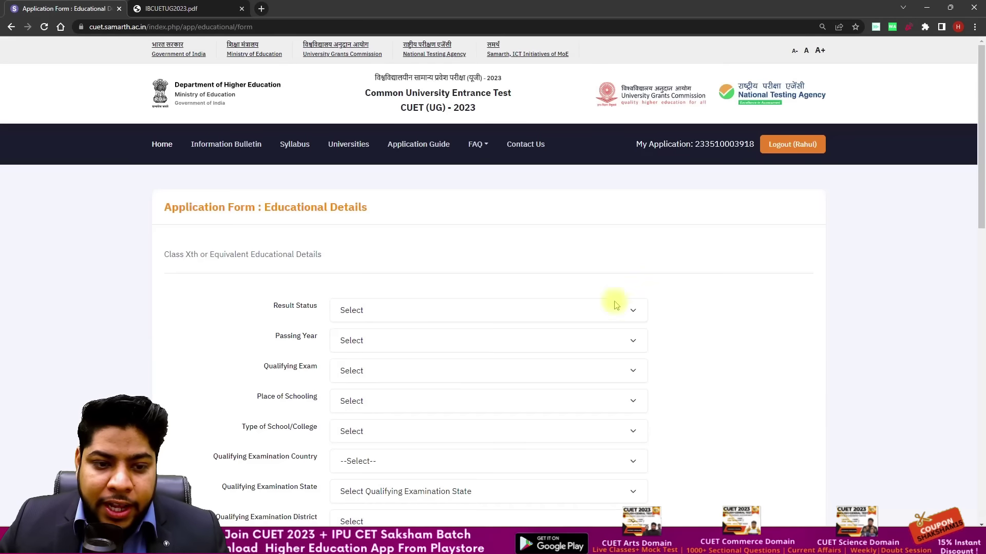
# Step: Set the Class X result status to Passed with passing year 2020
pyautogui.scroll(-1, 550, 269)
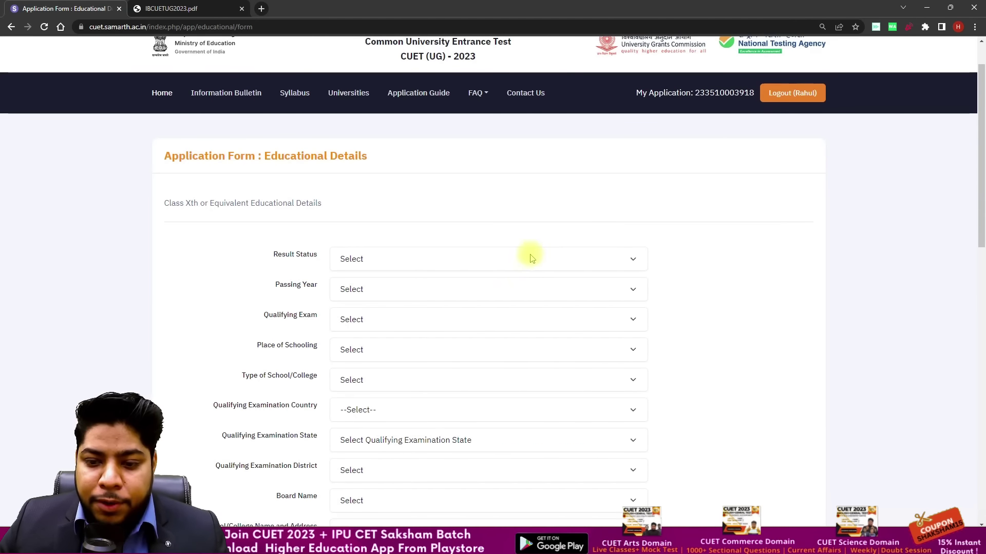
pyautogui.scroll(-5, 531, 260)
pyautogui.scroll(3, 513, 252)
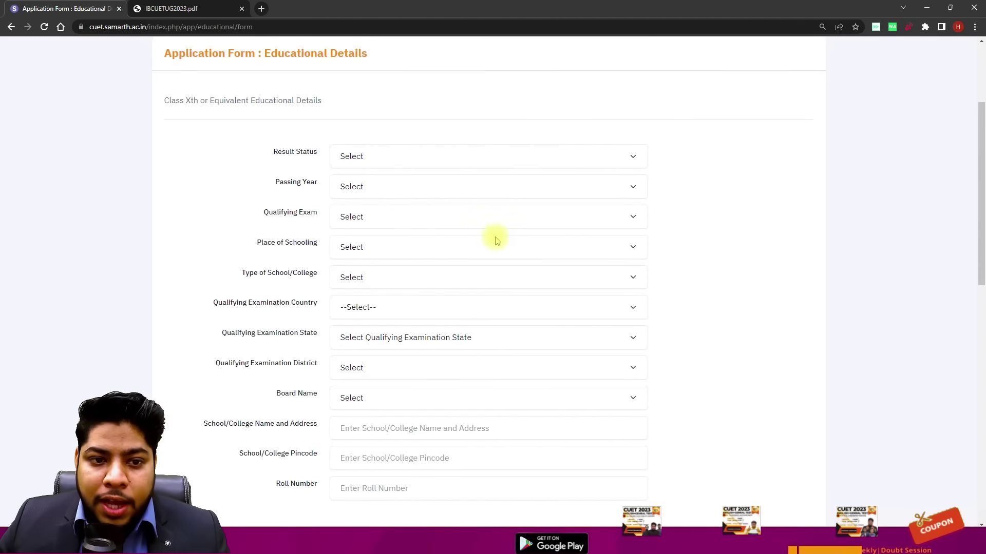
pyautogui.click(428, 156)
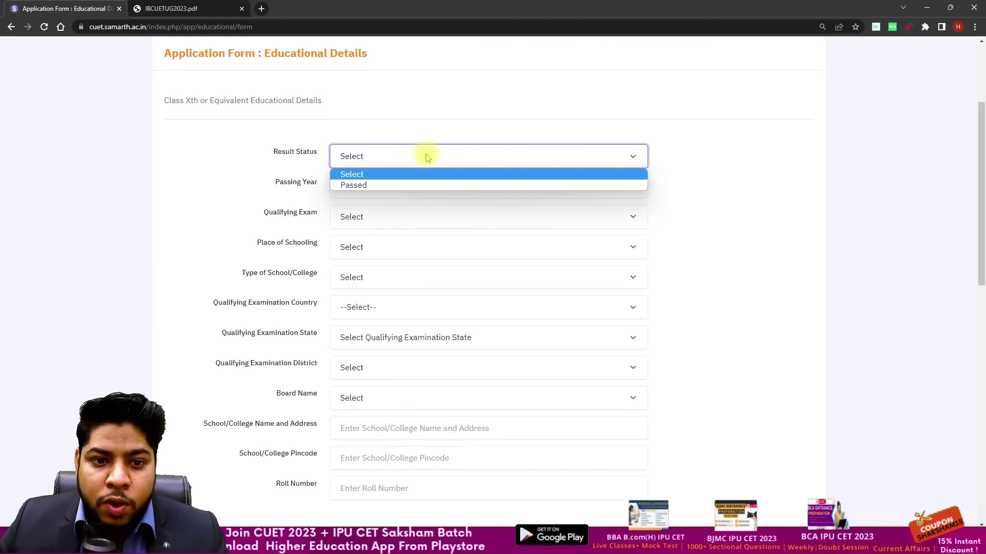
pyautogui.click(387, 185)
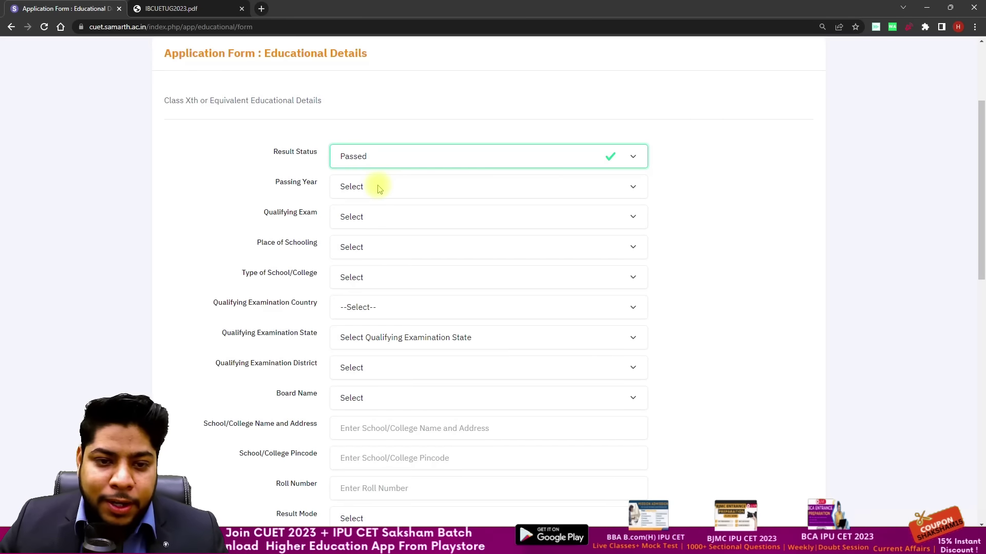
pyautogui.click(377, 187)
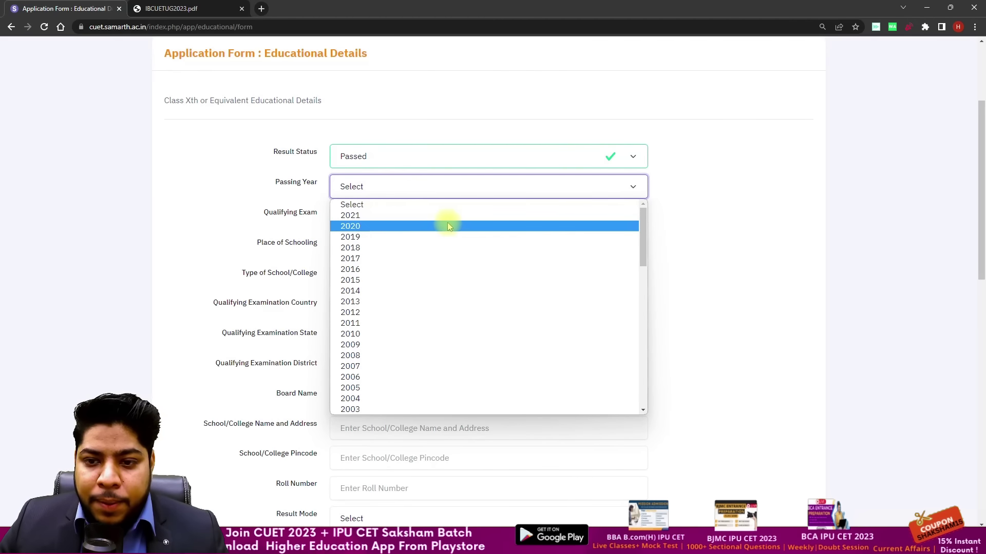
pyautogui.click(374, 225)
pyautogui.click(169, 202)
# Step: Choose 10th or Equivalent as qualifying exam and Urban as place of schooling
pyautogui.click(382, 216)
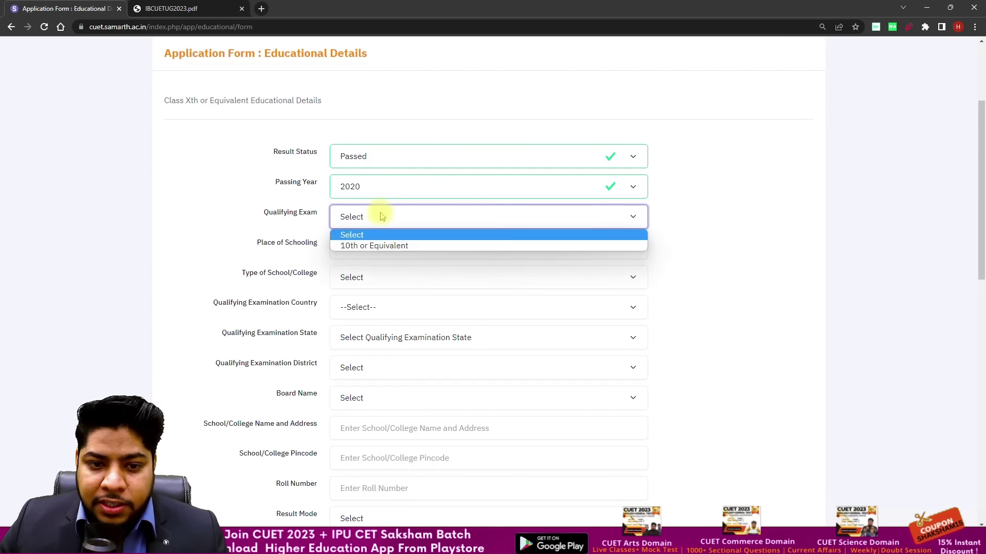
pyautogui.click(380, 245)
pyautogui.click(304, 249)
pyautogui.click(353, 252)
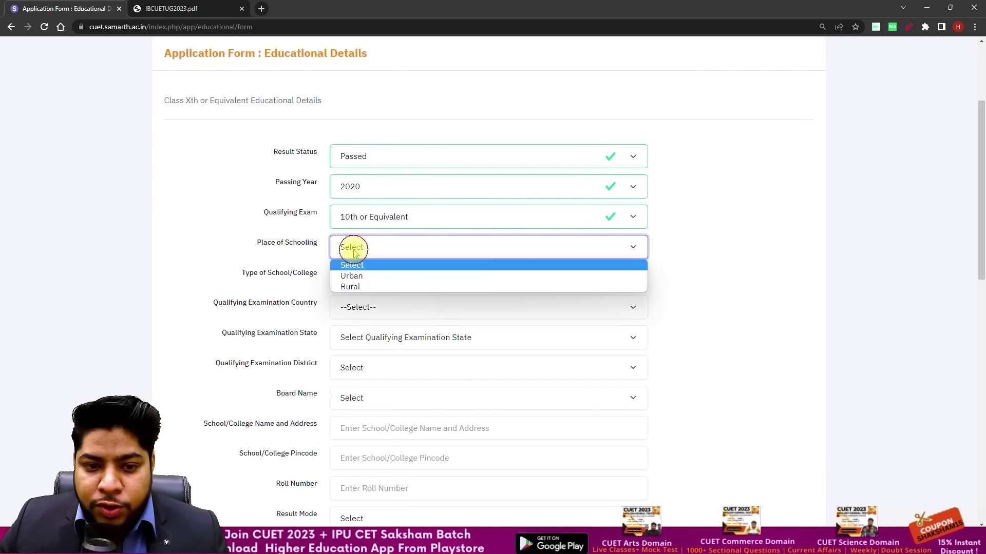
pyautogui.click(359, 276)
pyautogui.click(246, 270)
pyautogui.click(354, 280)
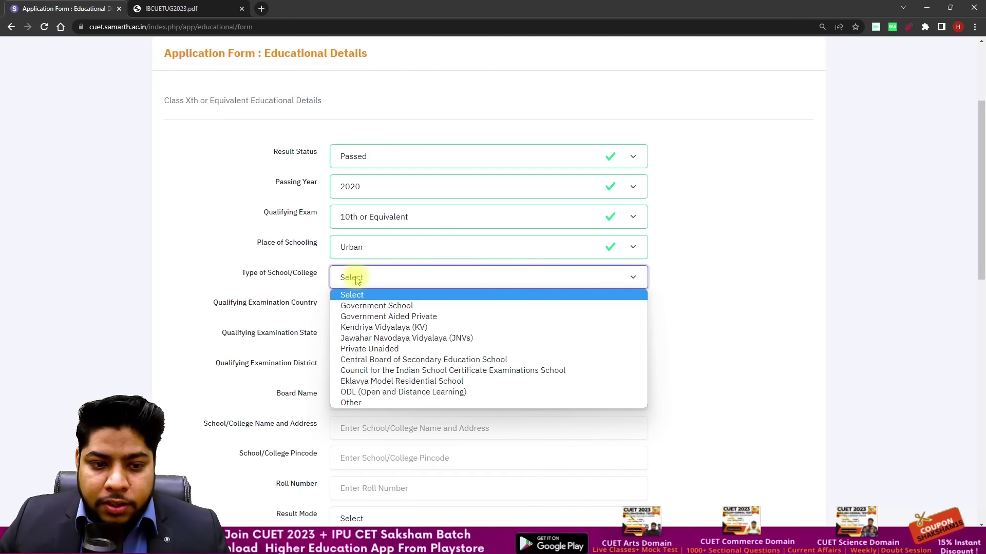
pyautogui.click(348, 247)
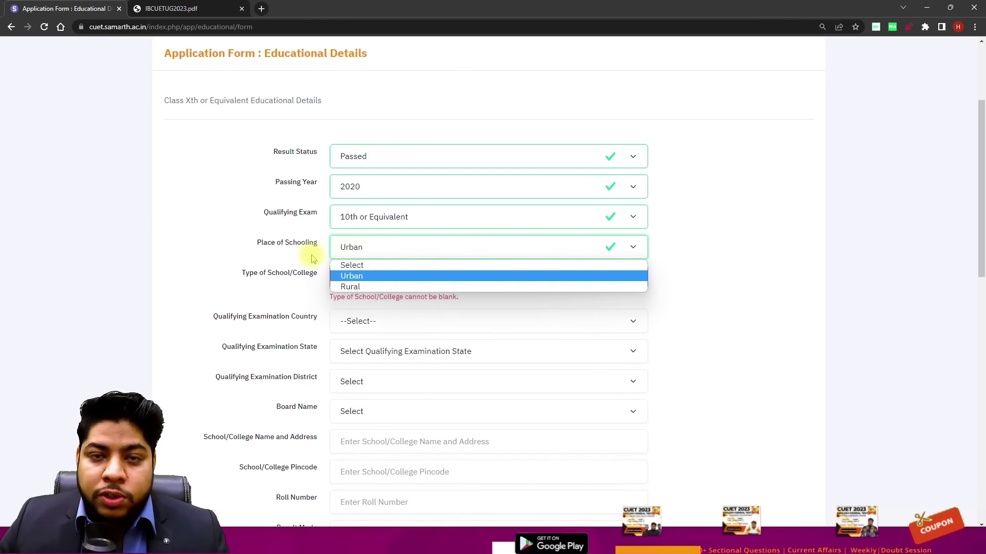
pyautogui.click(354, 277)
pyautogui.click(261, 265)
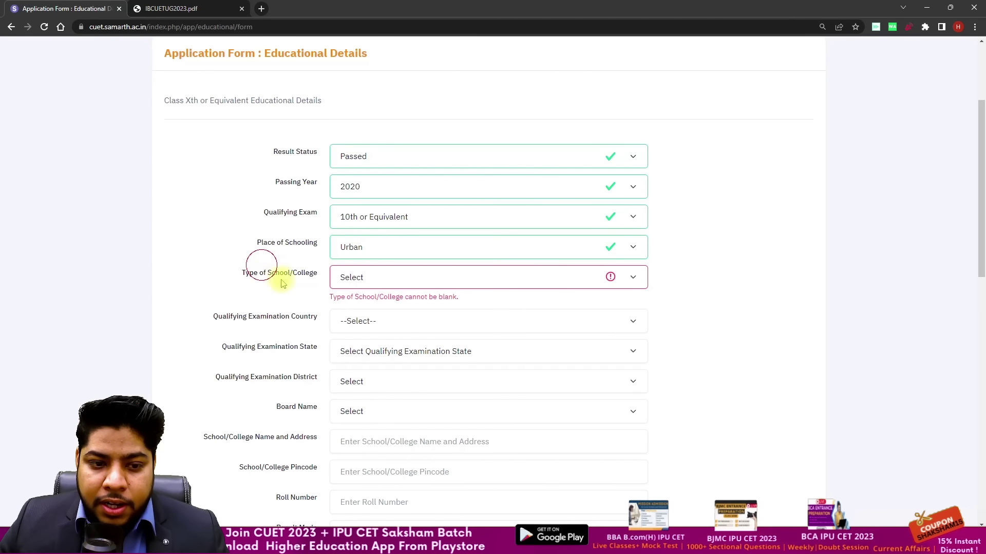
pyautogui.click(357, 281)
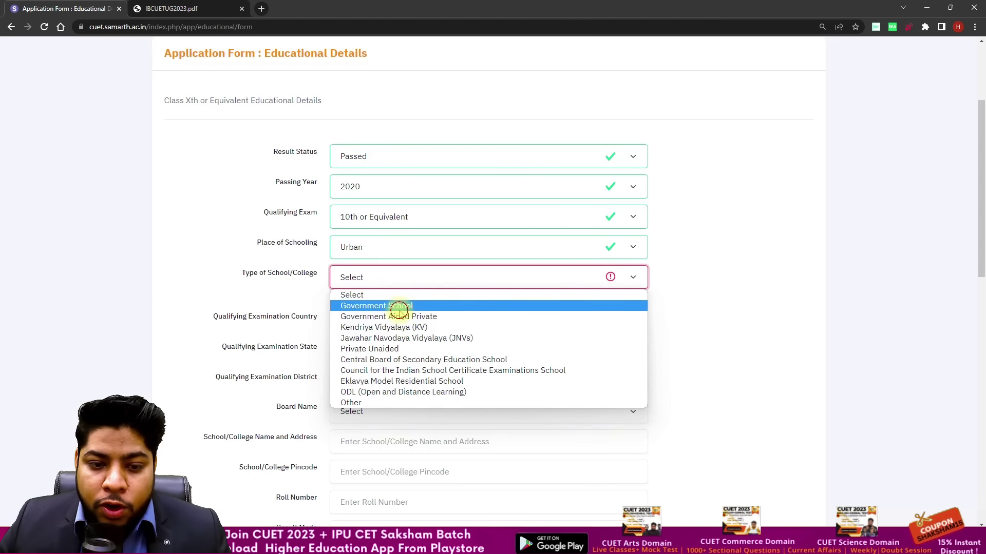
# Step: Set the school type to Government School and examination country to India
pyautogui.click(400, 306)
pyautogui.scroll(-1, 272, 287)
pyautogui.click(348, 261)
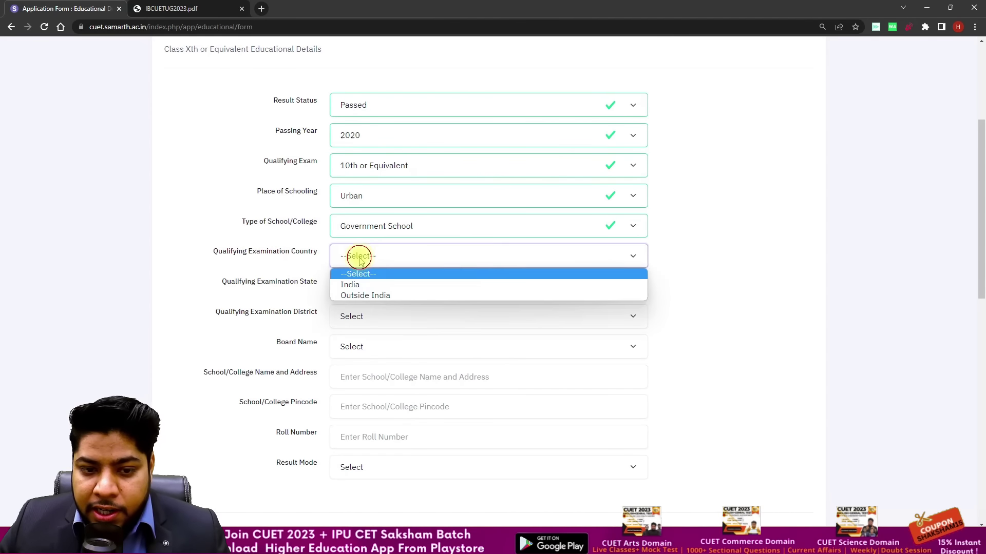
pyautogui.click(360, 285)
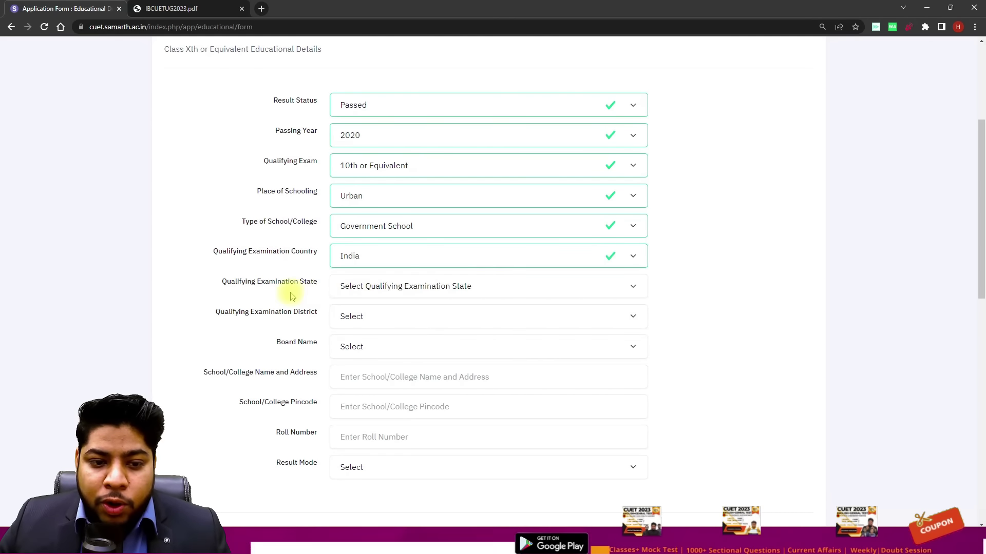
# Step: Set the examination state to DELHI and the district to NEW DELHI
pyautogui.click(363, 290)
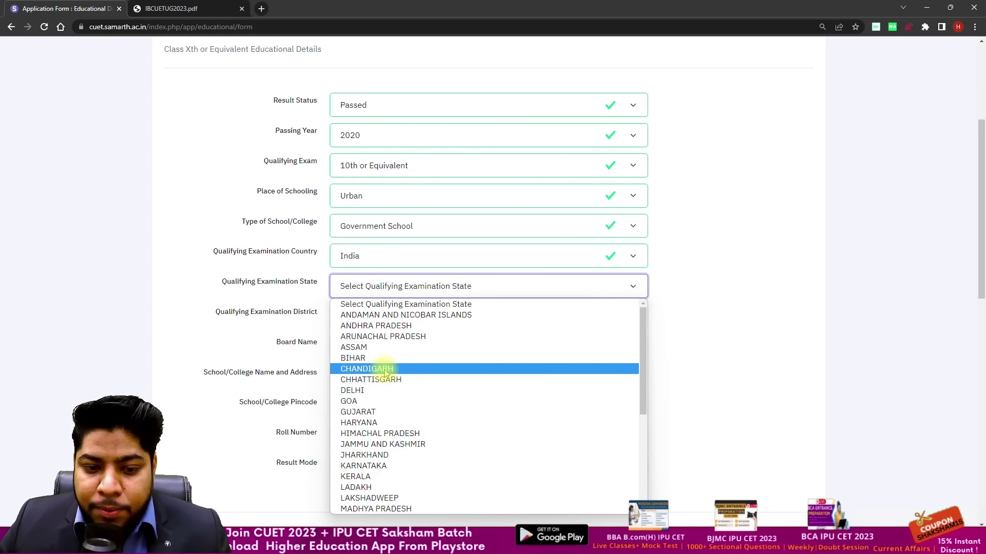
pyautogui.scroll(-3, 396, 370)
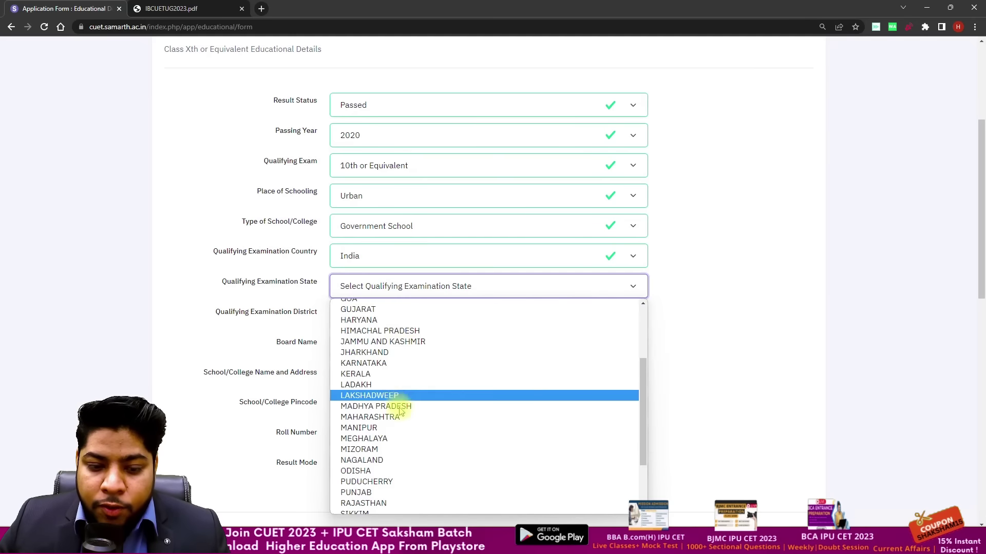
pyautogui.scroll(-2, 380, 478)
pyautogui.scroll(5, 384, 457)
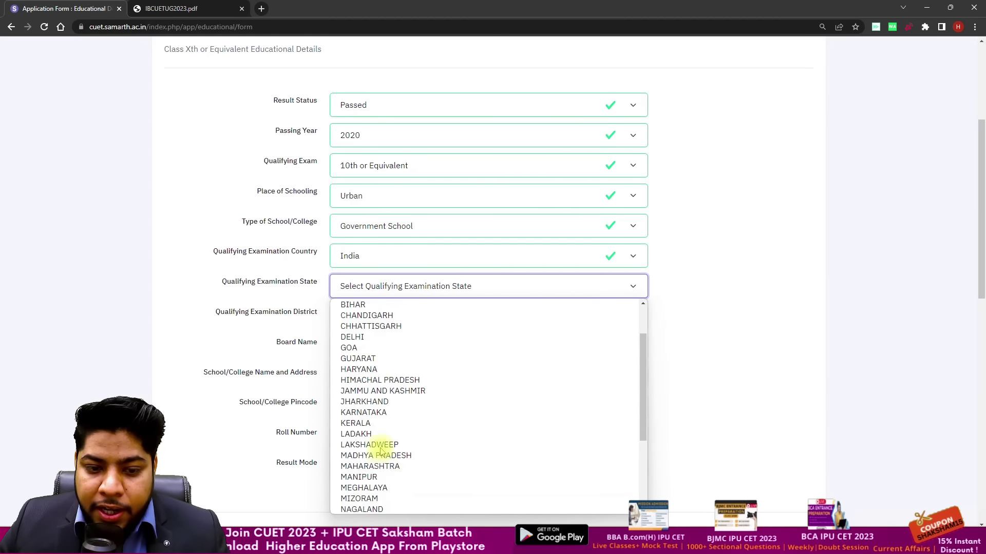
pyautogui.click(352, 391)
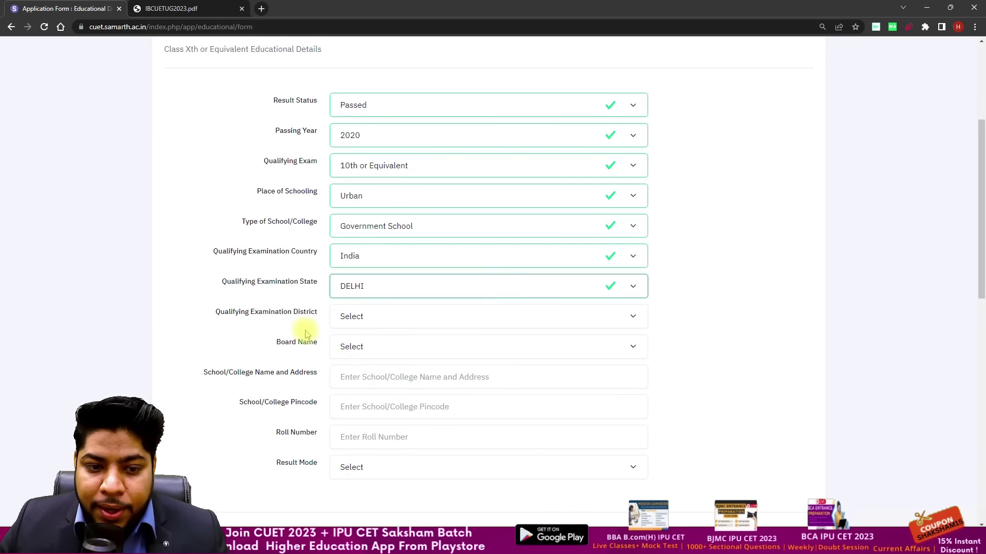
pyautogui.scroll(-1, 243, 316)
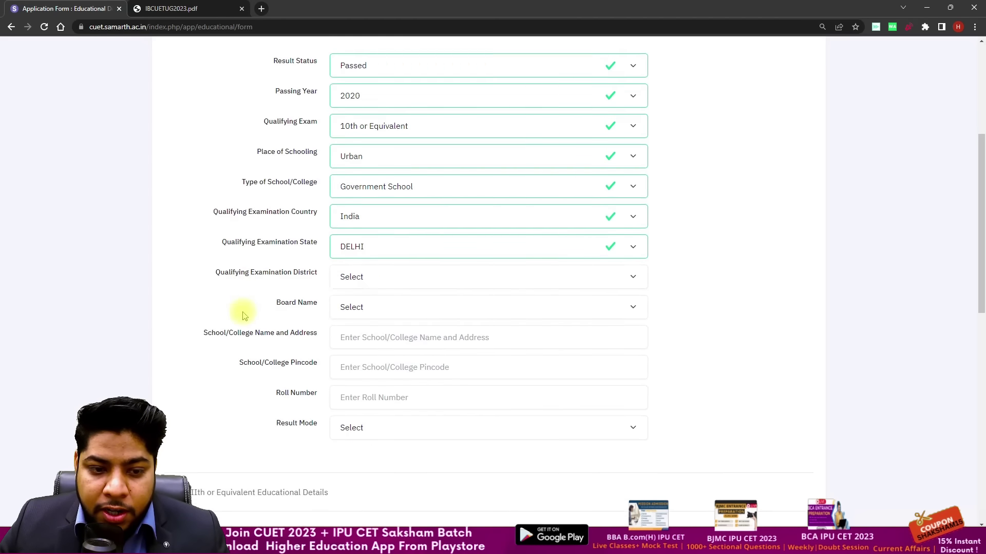
pyautogui.click(350, 267)
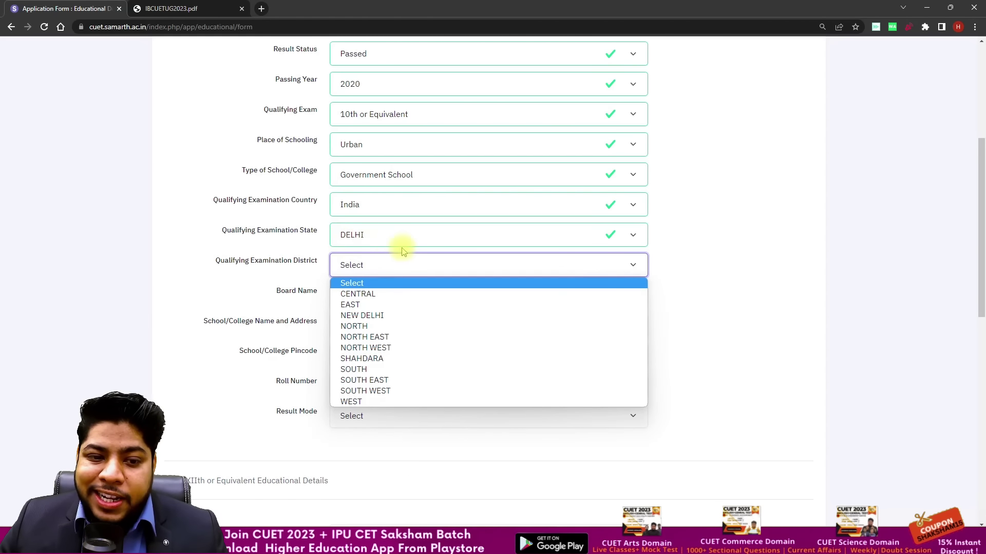
pyautogui.click(385, 314)
# Step: Select CENTRAL BOARD OF SECONDARY EDUCATION as the examination board
pyautogui.click(288, 289)
pyautogui.scroll(-1, 351, 245)
pyautogui.click(351, 245)
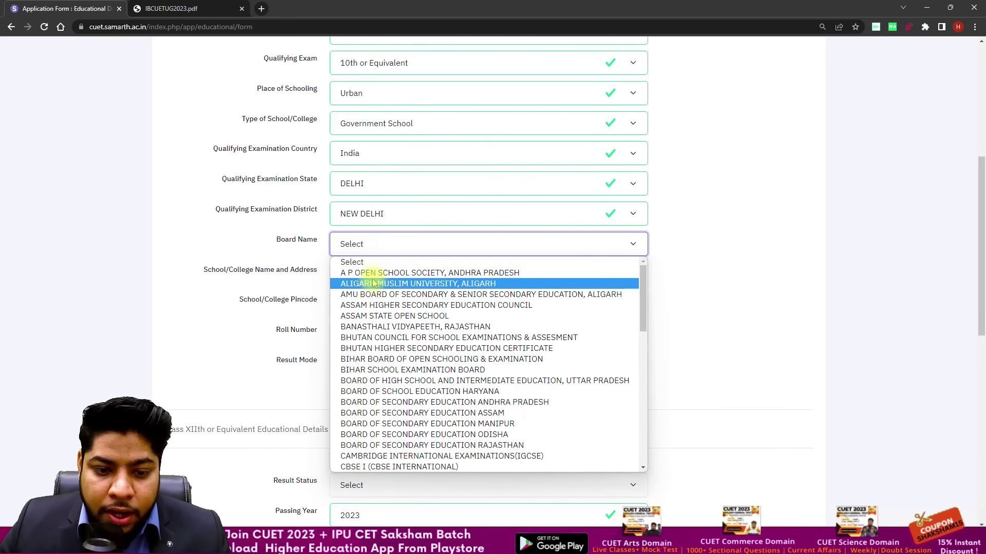
pyautogui.press('c')
pyautogui.press('c')
pyautogui.press('c')
pyautogui.press('c')
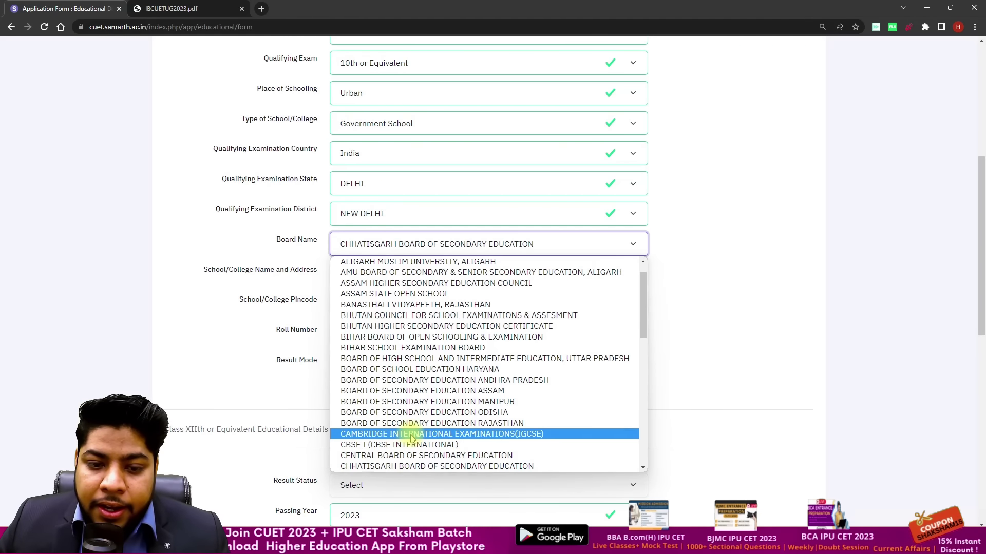
pyautogui.scroll(-8, 403, 441)
pyautogui.scroll(7, 409, 360)
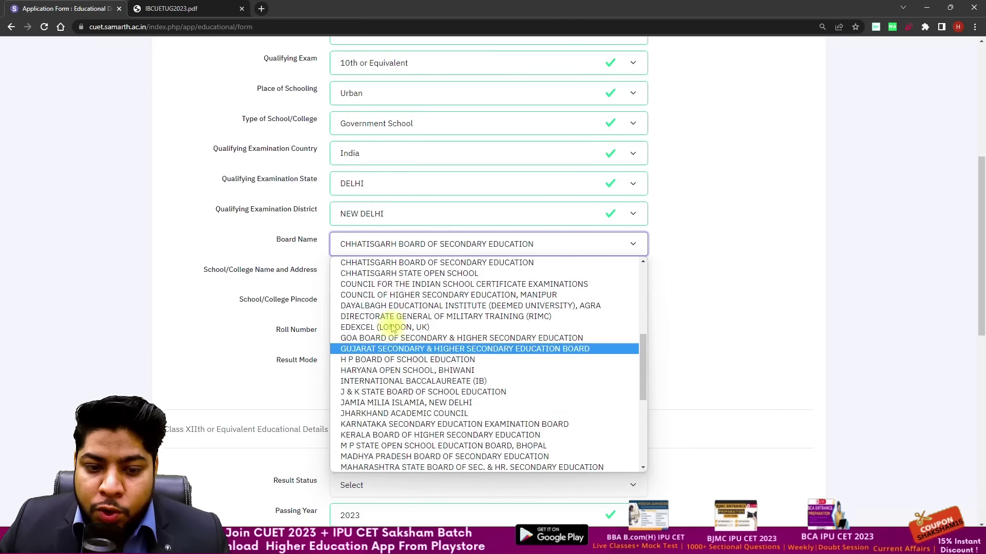
pyautogui.scroll(-5, 409, 360)
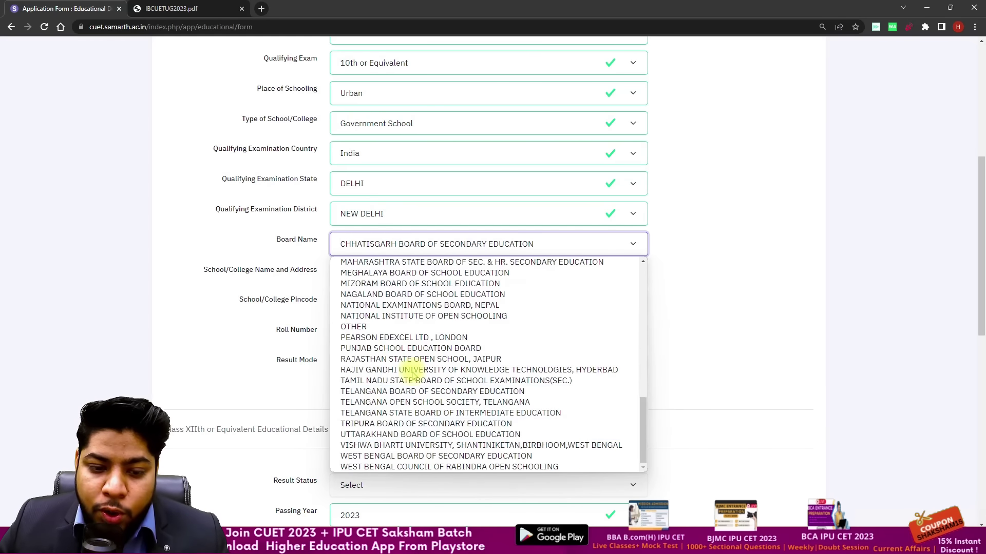
pyautogui.scroll(8, 421, 333)
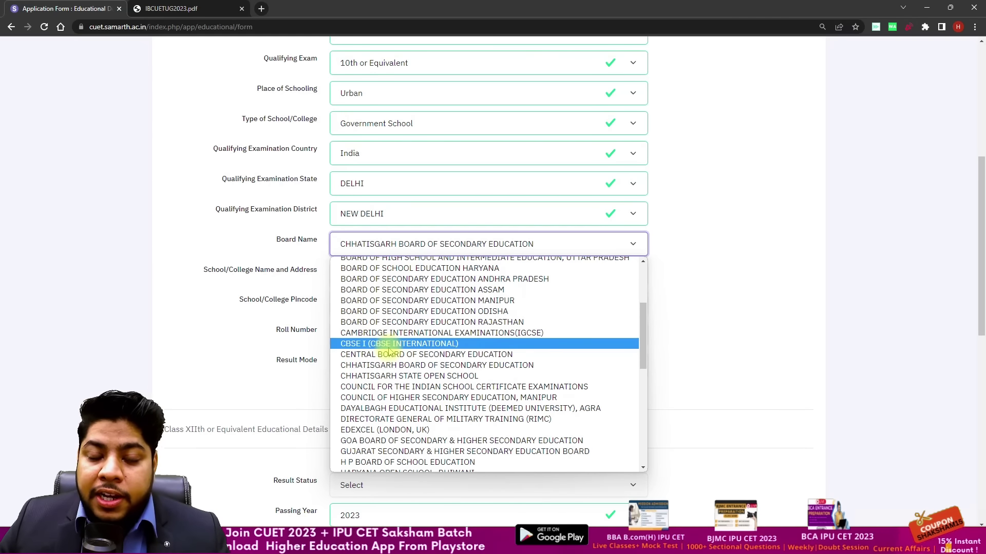
pyautogui.click(392, 355)
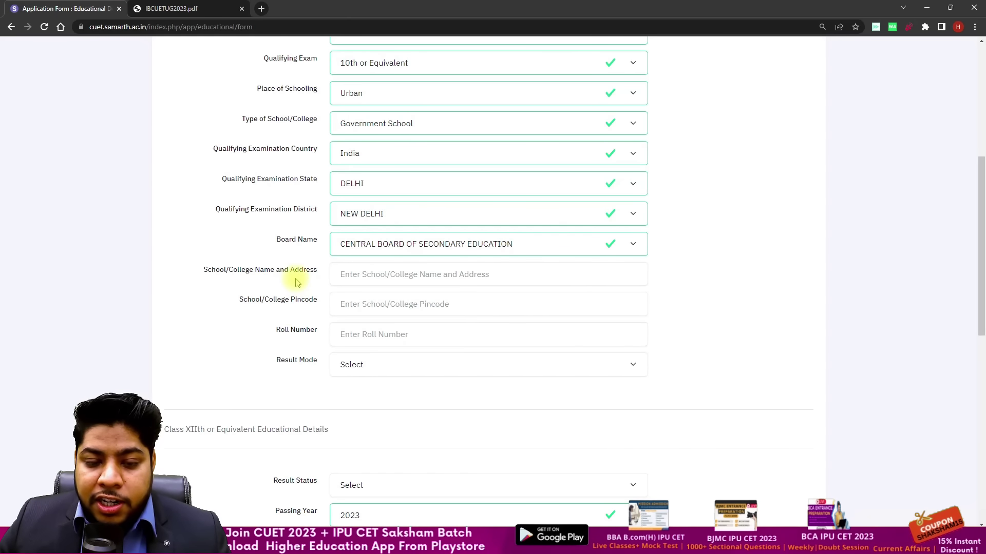
# Step: Enter 'adfad' as the school name and address and start filling the school pincode
pyautogui.scroll(-1, 308, 275)
pyautogui.click(281, 251)
pyautogui.click(378, 221)
pyautogui.write('adfadsfsad')
pyautogui.click(282, 259)
pyautogui.click(356, 261)
pyautogui.write('110074')
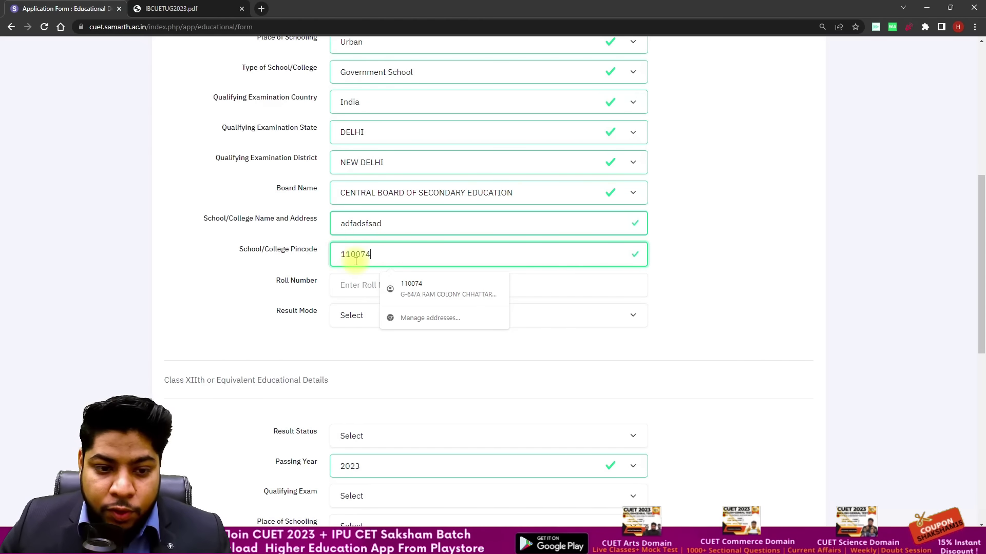
# Step: Dismiss the pincode suggestions and finish entering the Class X roll number
pyautogui.click(292, 324)
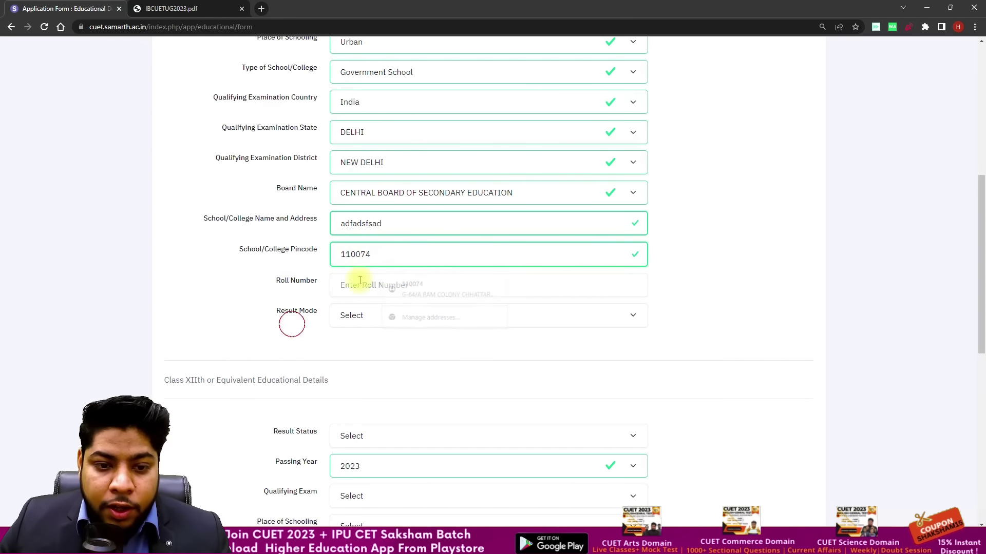
pyautogui.click(385, 277)
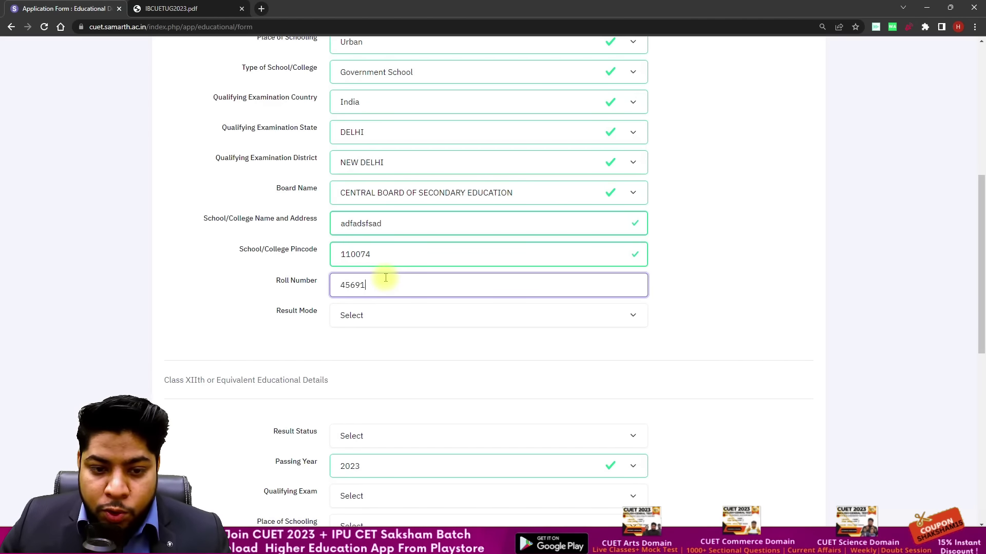
pyautogui.click(167, 331)
pyautogui.scroll(-1, 263, 281)
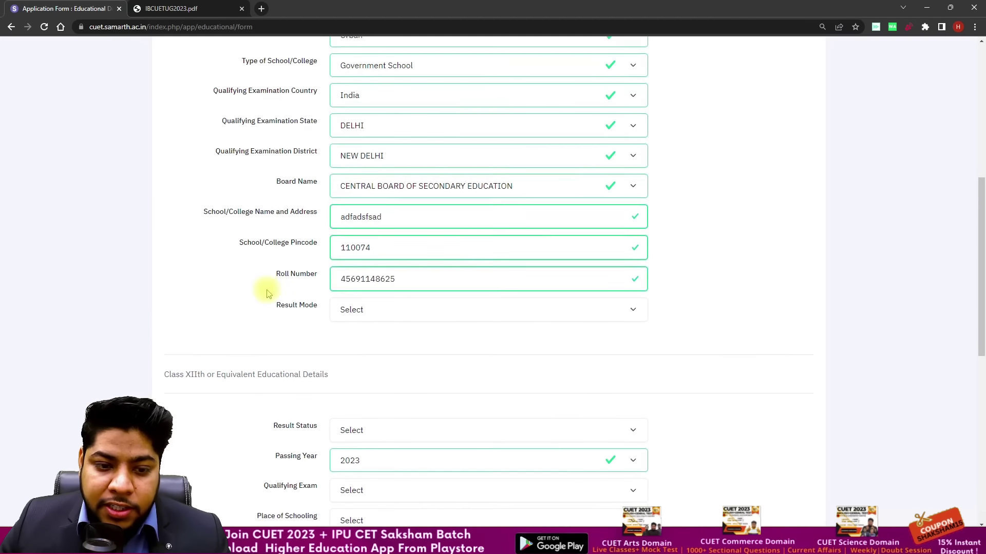
# Step: Set the Class X result mode to Percentage with 350 marks obtained
pyautogui.click(352, 264)
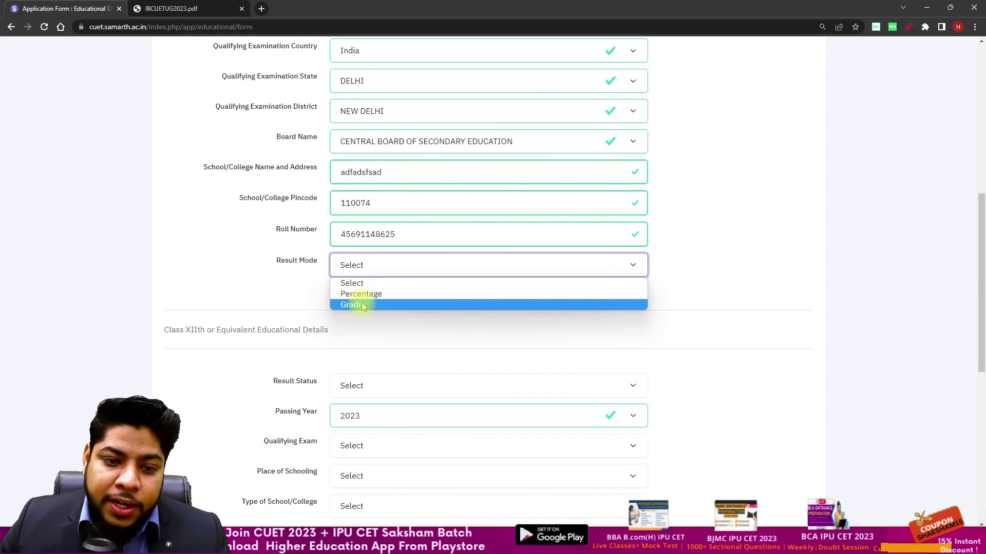
pyautogui.click(360, 293)
pyautogui.click(364, 298)
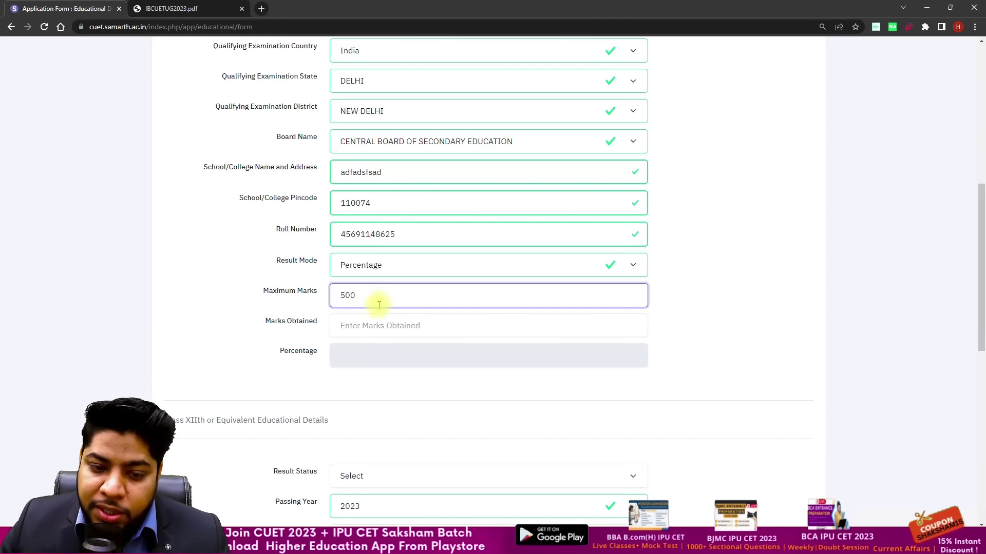
pyautogui.click(372, 327)
pyautogui.write('350')
pyautogui.click(278, 303)
pyautogui.scroll(-2, 286, 304)
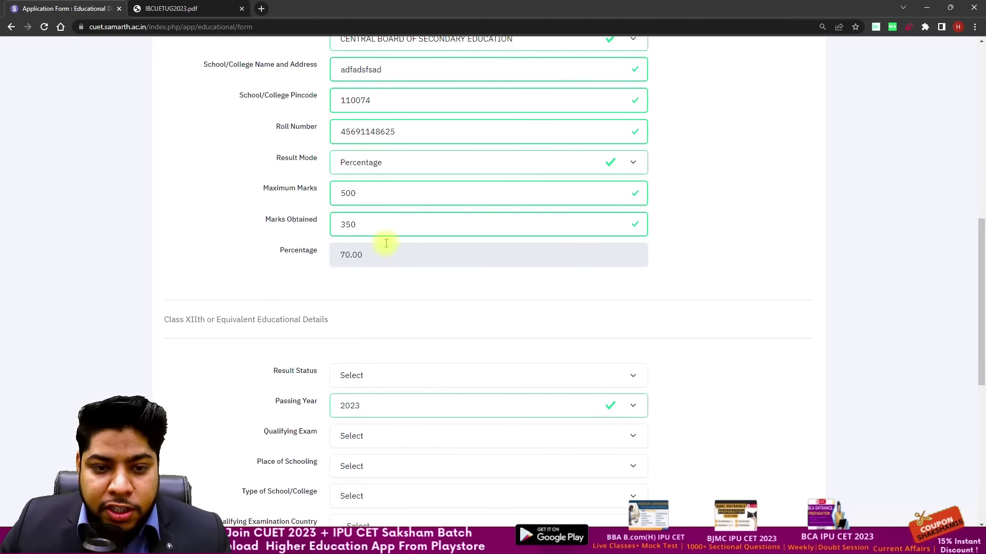
pyautogui.scroll(-2, 487, 224)
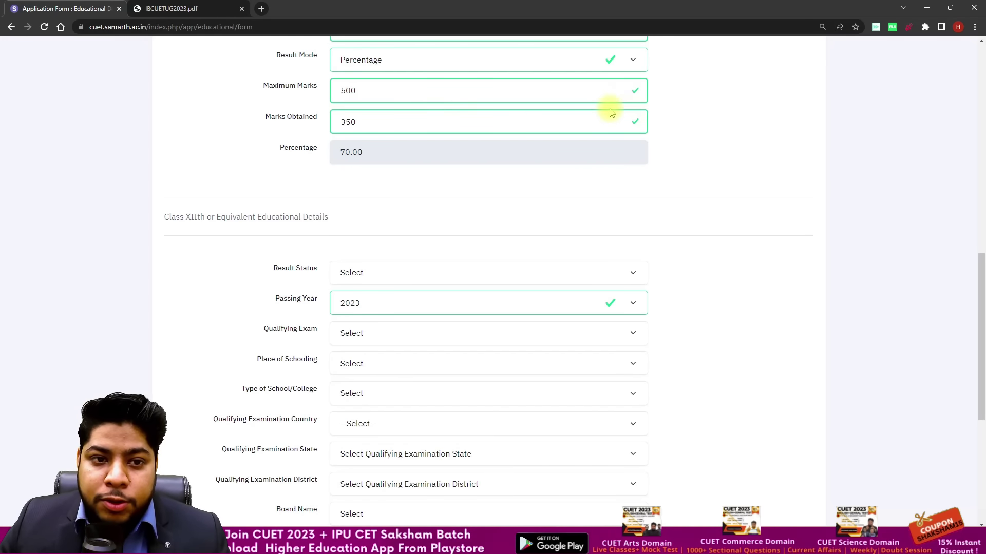
pyautogui.scroll(1, 635, 129)
# Step: Switch to Grade mode, choose maximum grade point 10.00 and enter CGPA 8.9
pyautogui.click(632, 110)
pyautogui.click(529, 149)
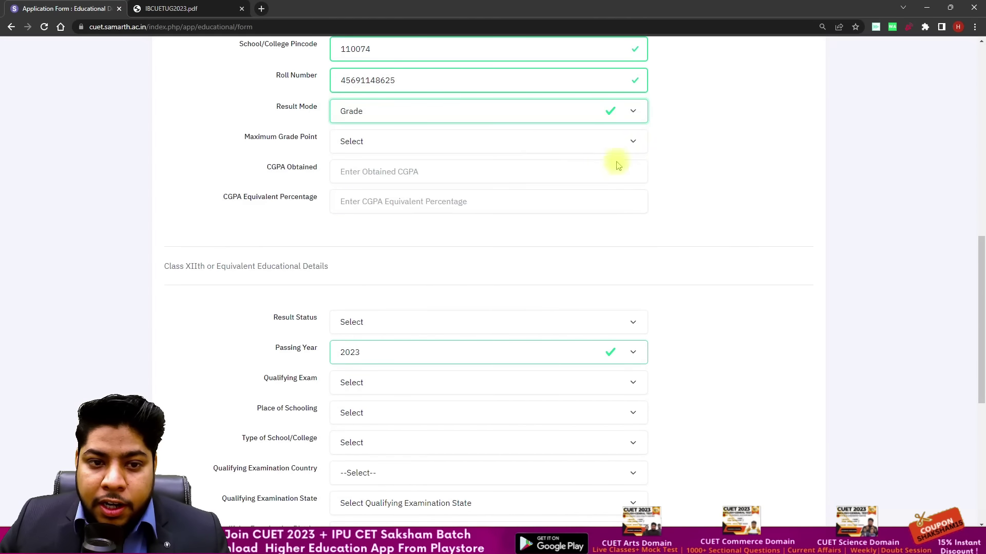
pyautogui.click(510, 148)
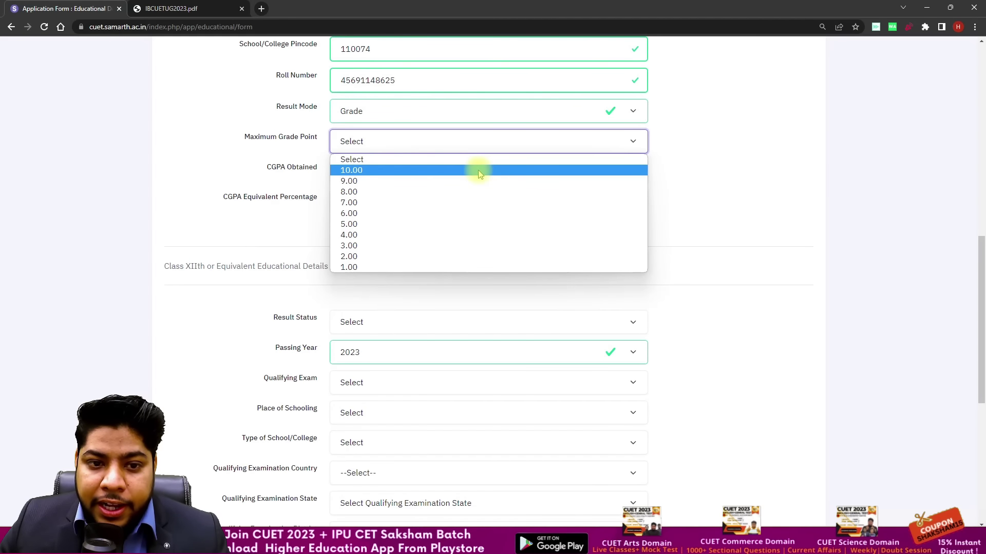
pyautogui.click(478, 170)
pyautogui.click(418, 172)
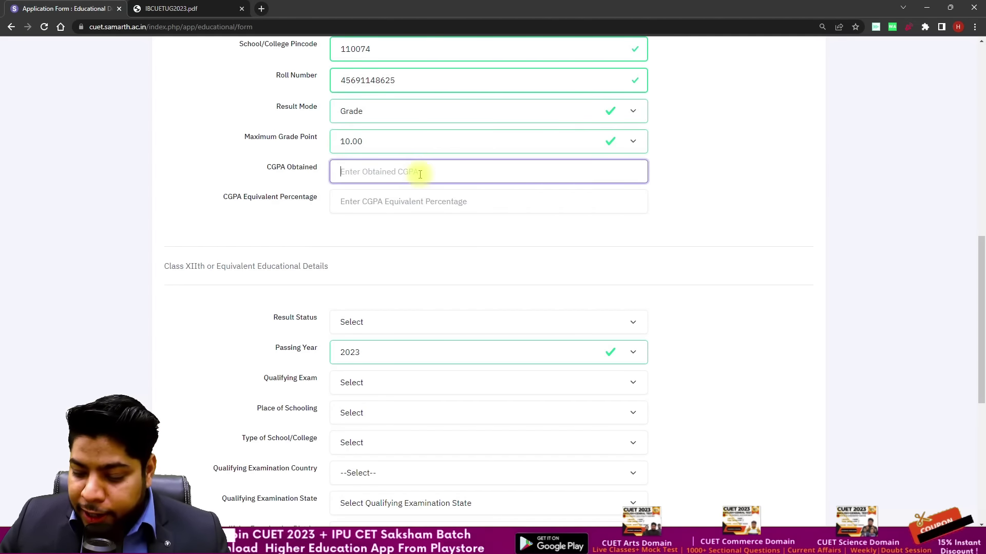
pyautogui.write('83')
pyautogui.press('BackSpace')
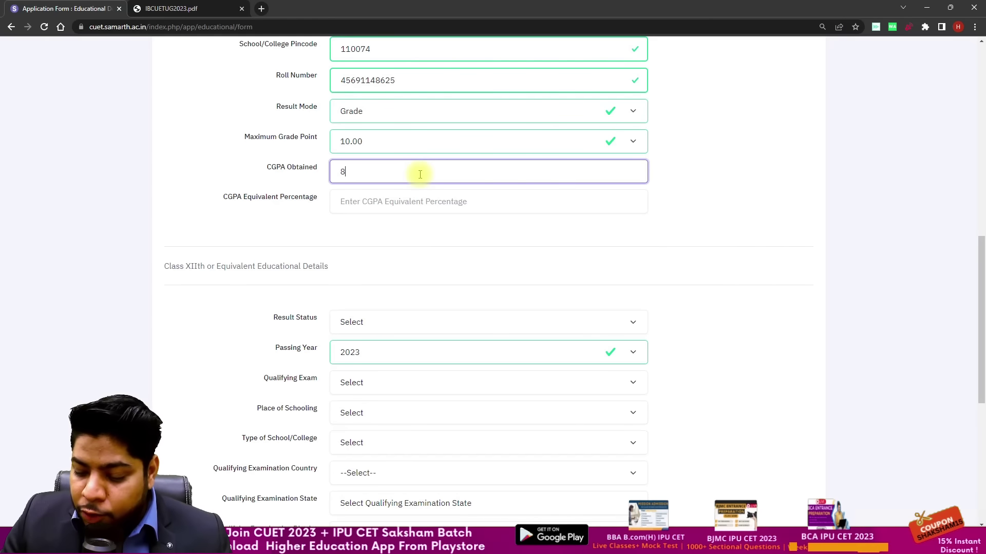
pyautogui.click(256, 232)
pyautogui.scroll(-3, 434, 222)
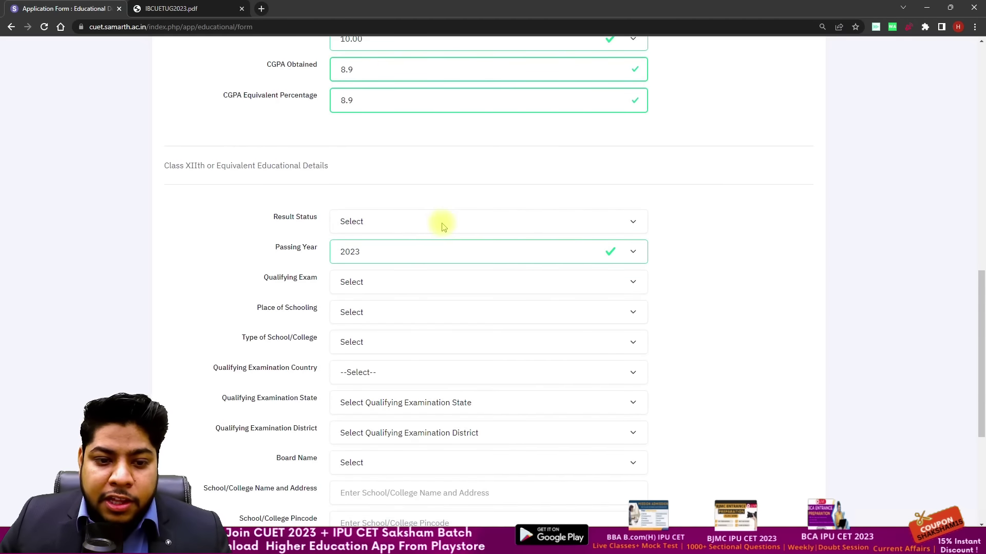
pyautogui.scroll(1, 383, 237)
pyautogui.scroll(-1, 383, 238)
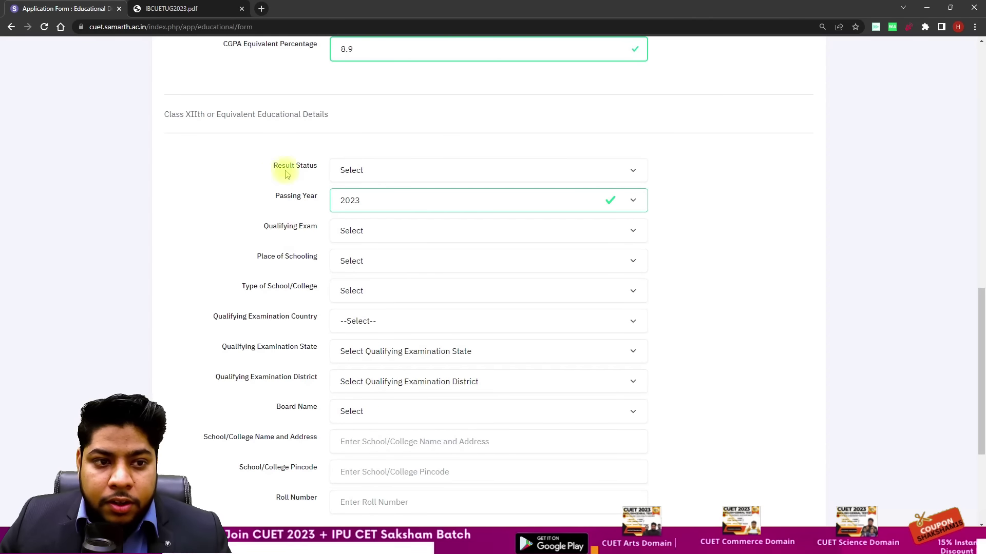
pyautogui.scroll(-1, 378, 139)
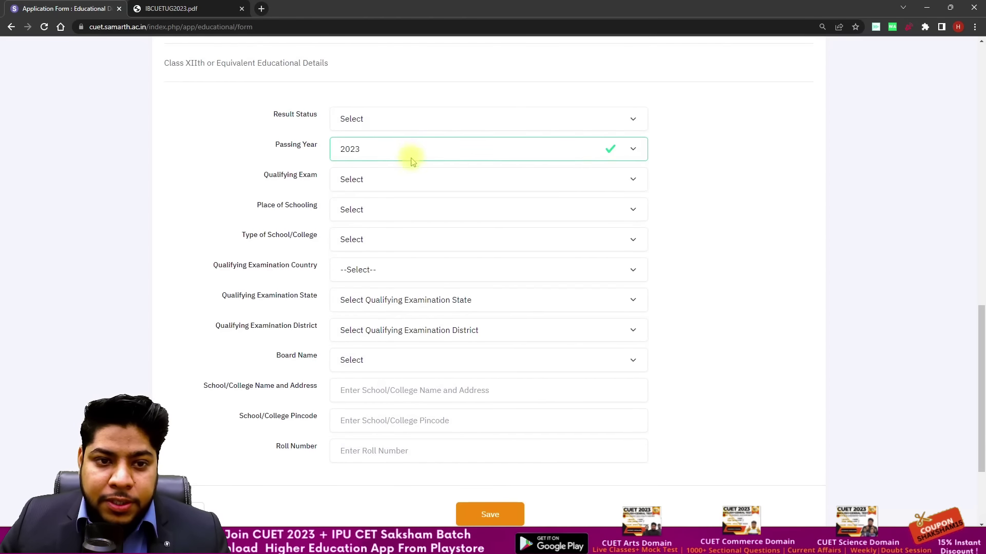
# Step: Set the Class XII result status to Appearing instead of Passed
pyautogui.click(359, 122)
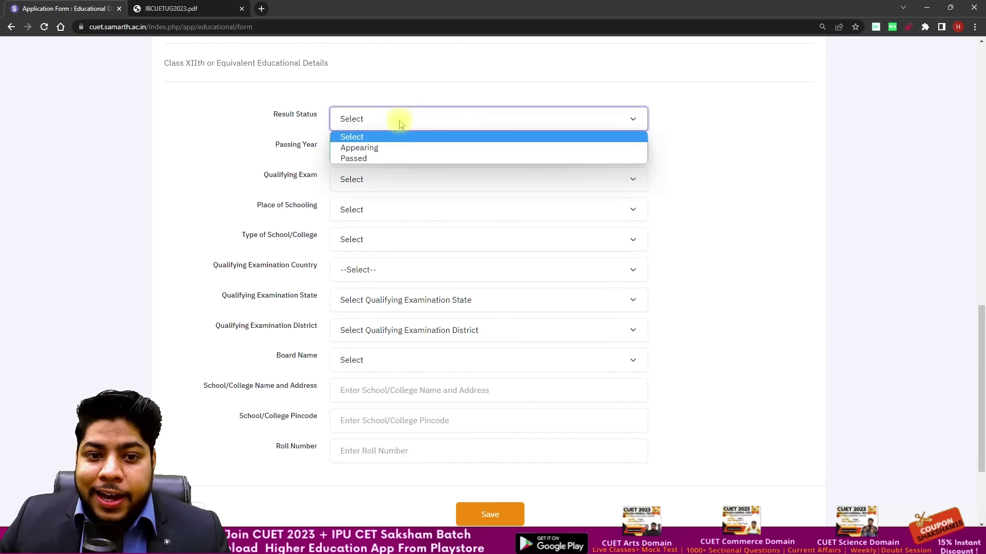
pyautogui.click(392, 157)
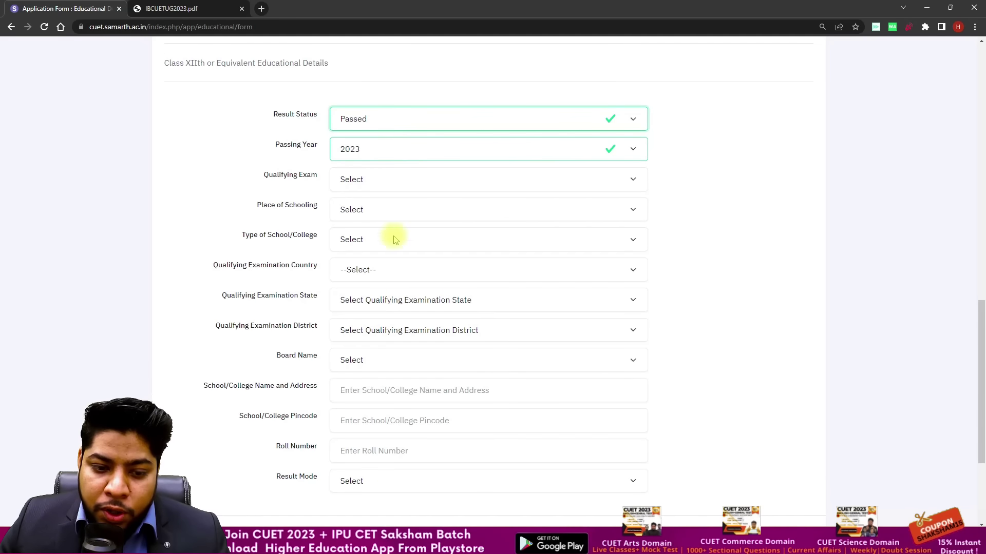
pyautogui.click(468, 114)
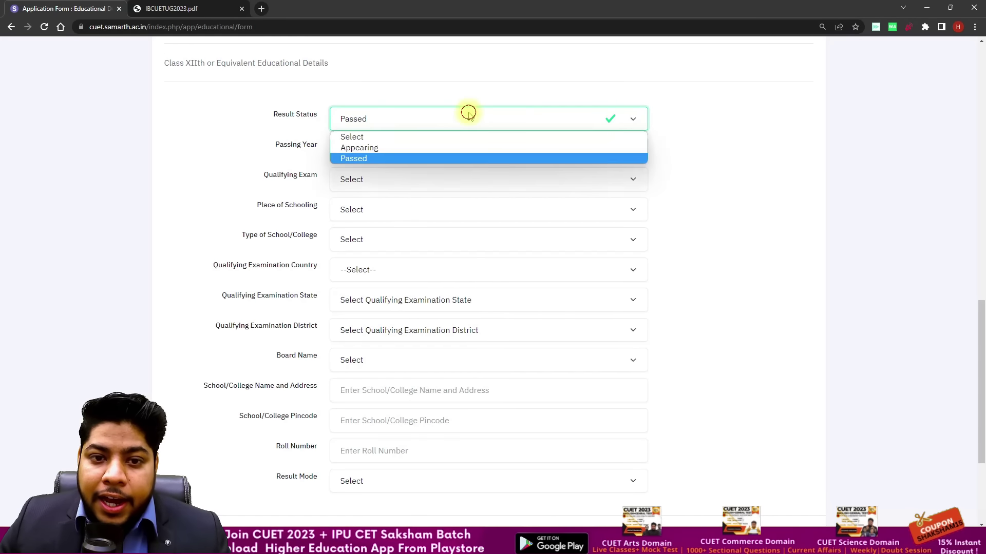
pyautogui.click(412, 150)
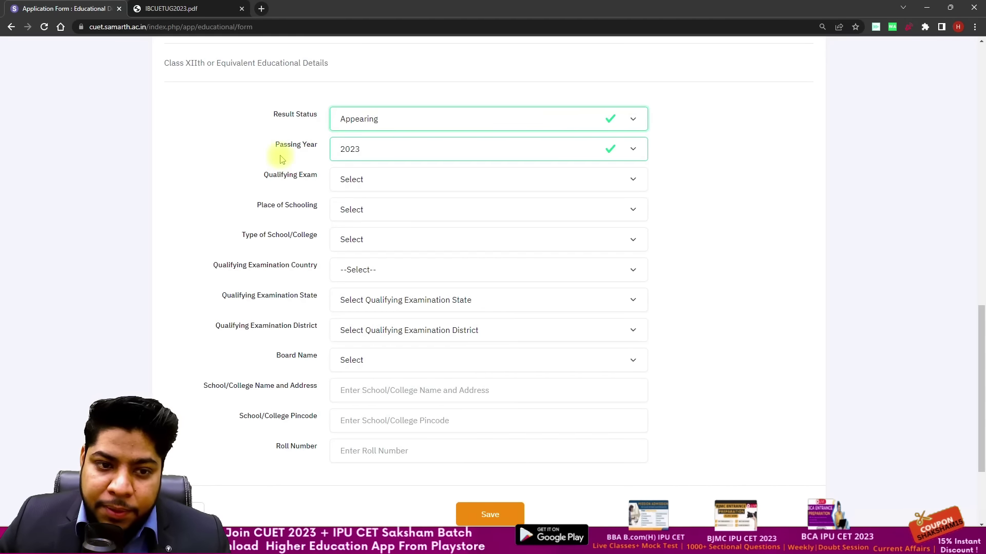
pyautogui.scroll(-1, 280, 157)
# Step: Choose 12th or Equivalent, Urban place of schooling and Government School type
pyautogui.click(387, 137)
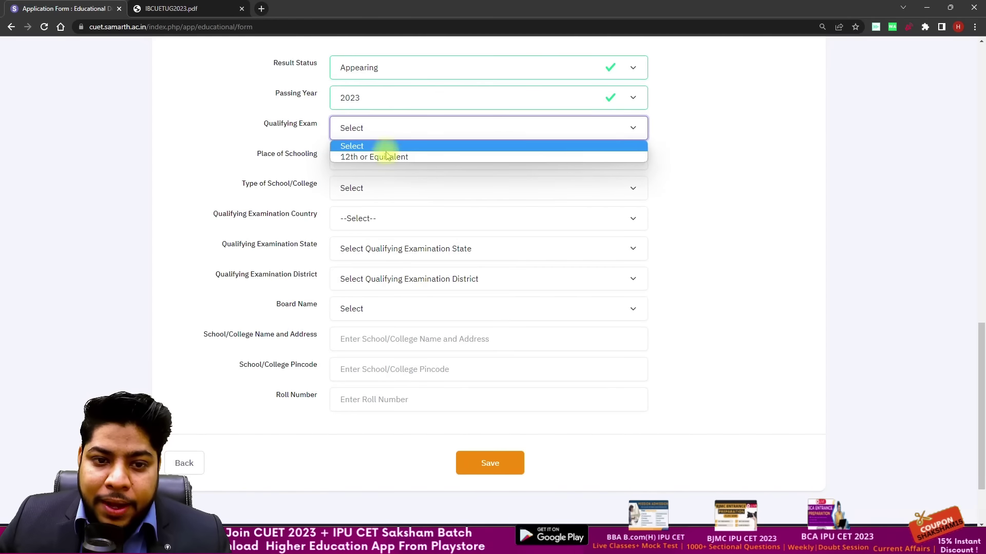
pyautogui.click(383, 157)
pyautogui.click(380, 164)
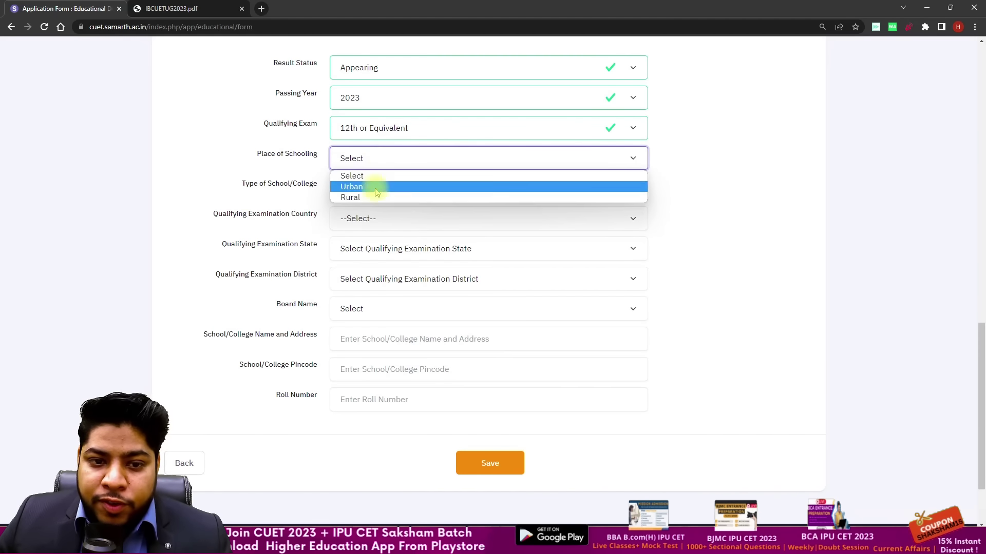
pyautogui.click(372, 186)
pyautogui.click(356, 190)
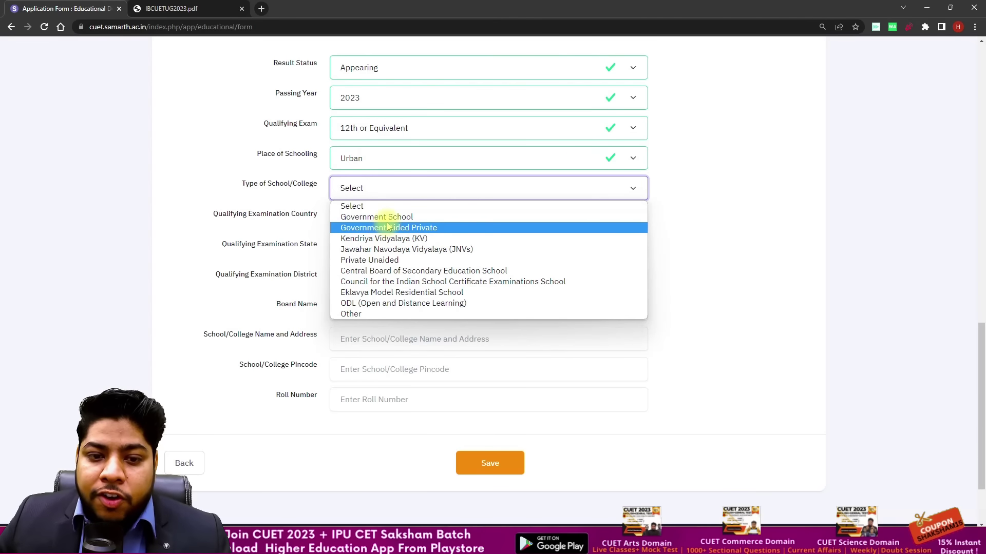
pyautogui.click(402, 216)
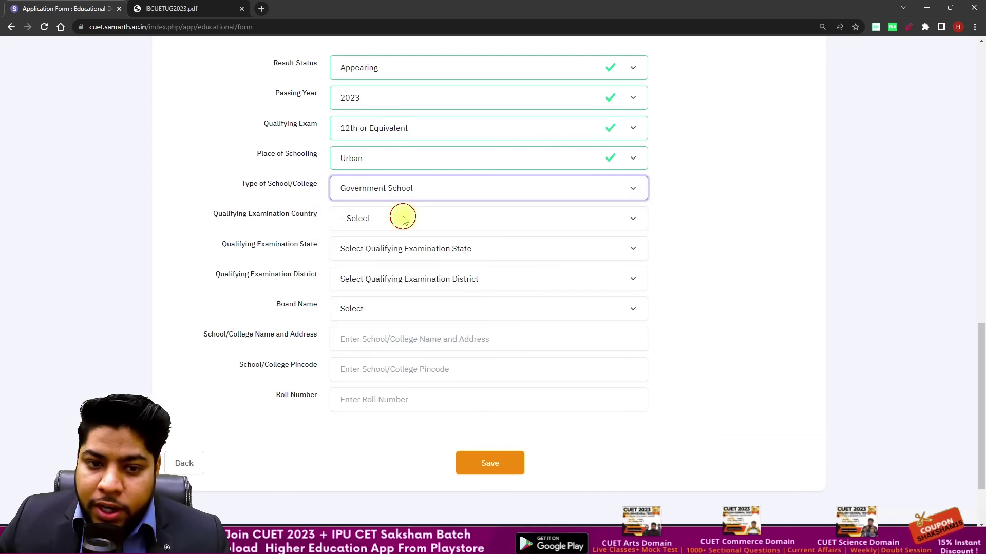
# Step: Set exam country India, state DELHI, district NEW DELHI and board Central Board of Secondary Education
pyautogui.click(351, 220)
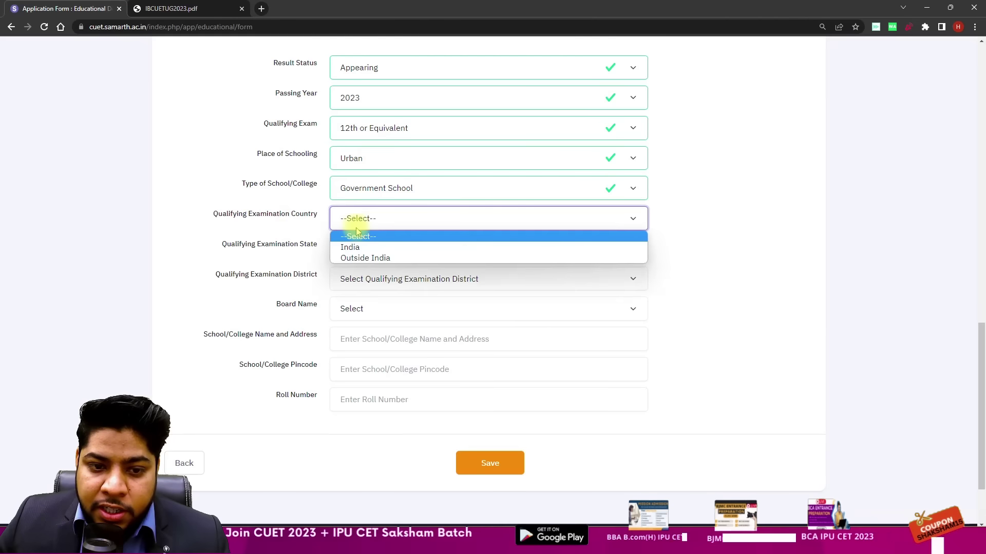
pyautogui.click(353, 247)
pyautogui.click(346, 253)
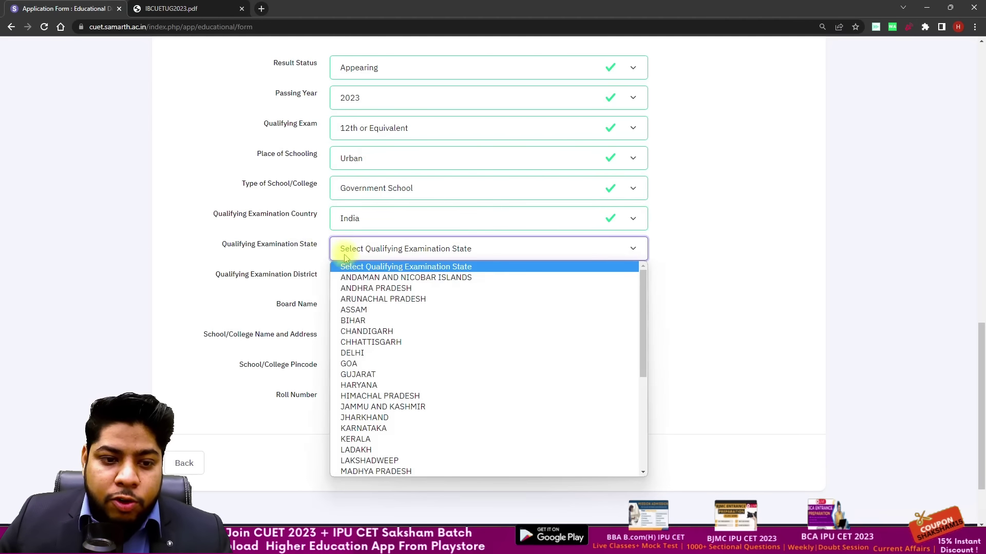
pyautogui.click(362, 352)
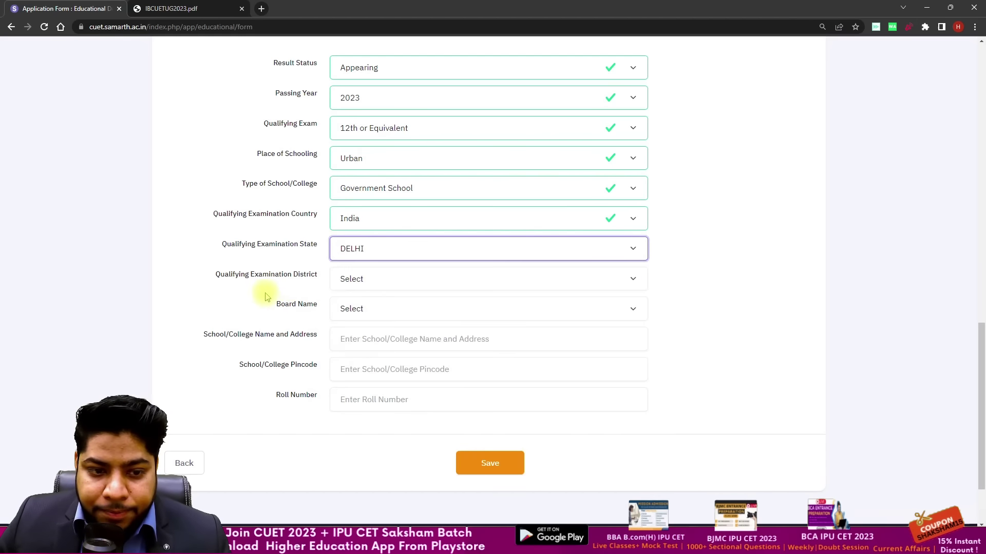
pyautogui.click(377, 289)
pyautogui.click(357, 328)
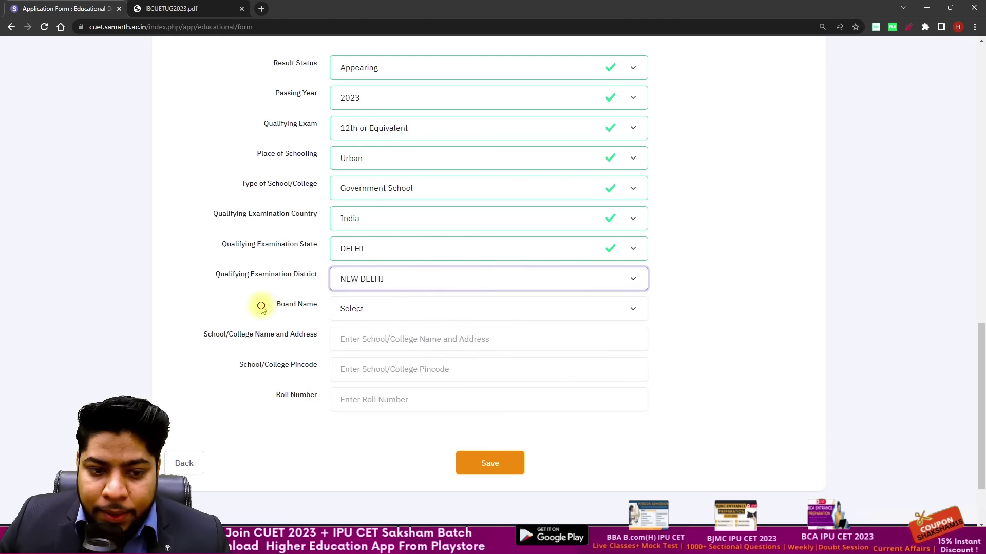
pyautogui.click(361, 310)
pyautogui.press('c')
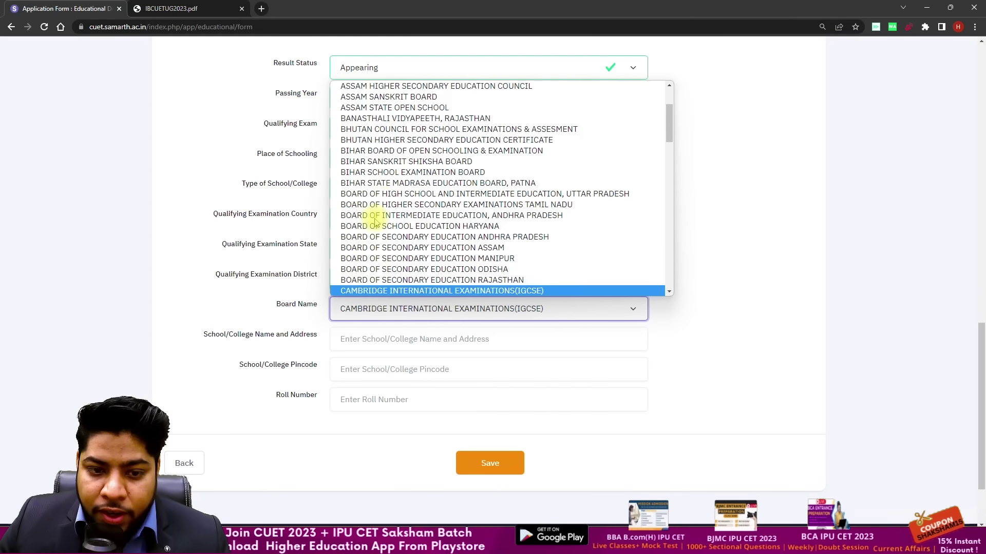
pyautogui.press('c')
pyautogui.scroll(-2, 371, 237)
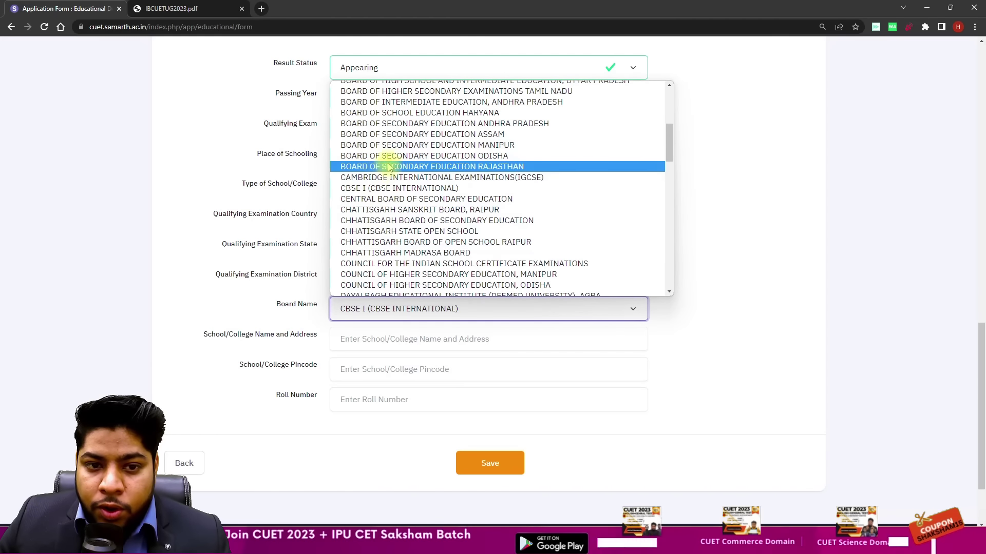
pyautogui.click(393, 200)
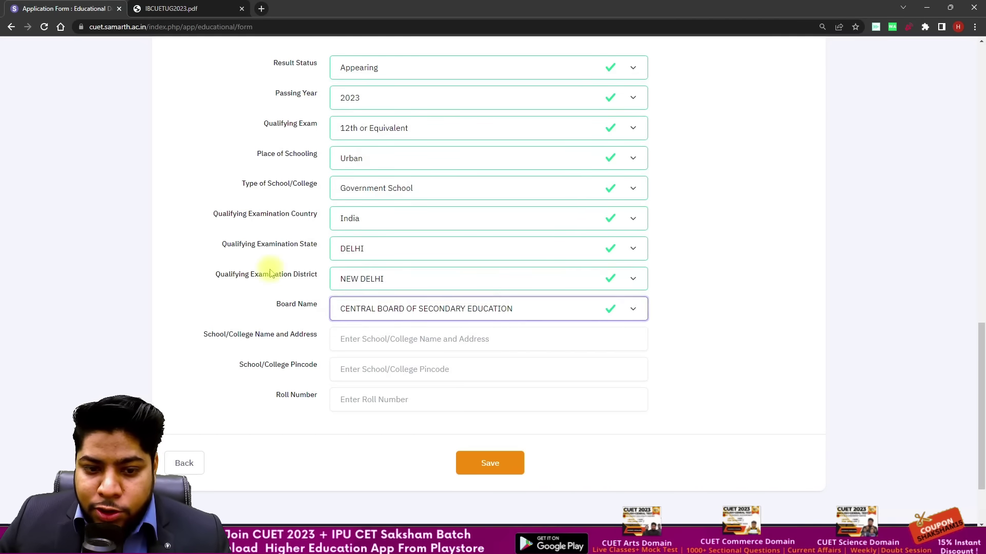
pyautogui.scroll(-1, 269, 270)
# Step: Enter school name 'asdf', the school pincode and the Class XII roll number
pyautogui.click(386, 287)
pyautogui.write('asdfsdafsdaf')
pyautogui.click(286, 325)
pyautogui.click(363, 322)
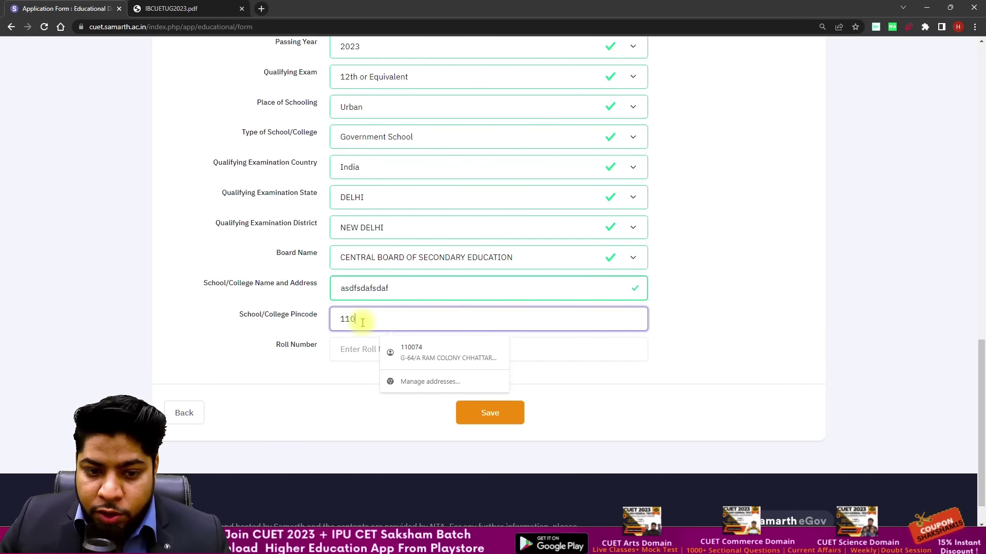
pyautogui.click(394, 351)
pyautogui.click(836, 330)
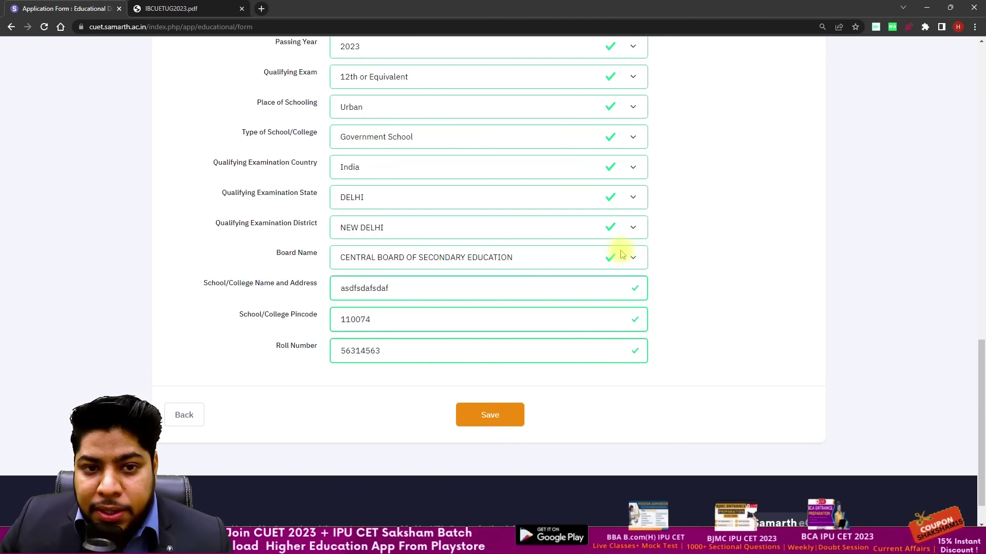
pyautogui.scroll(1, 580, 257)
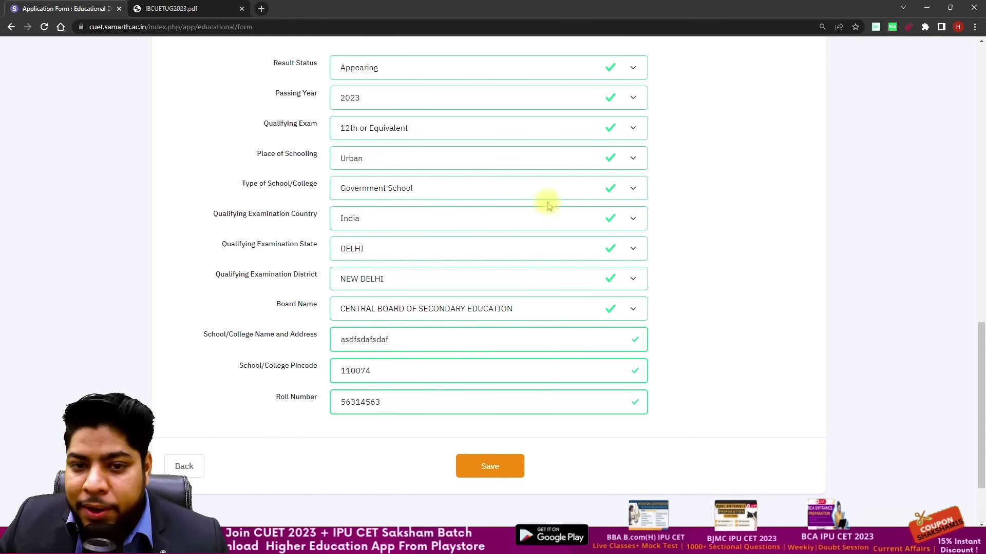
# Step: Try Passed as result status, revert to Appearing, and save the educational details
pyautogui.click(574, 73)
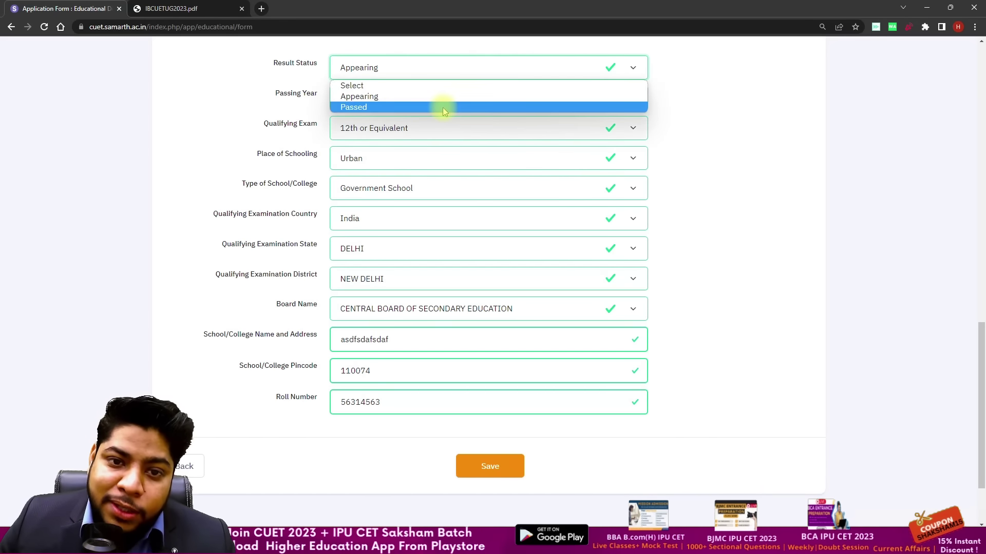
pyautogui.click(442, 107)
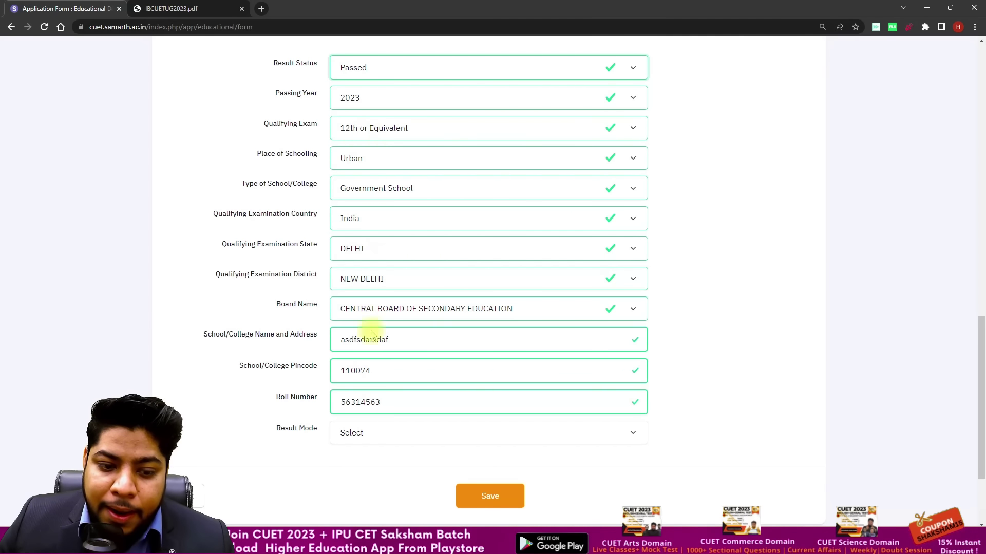
pyautogui.click(384, 430)
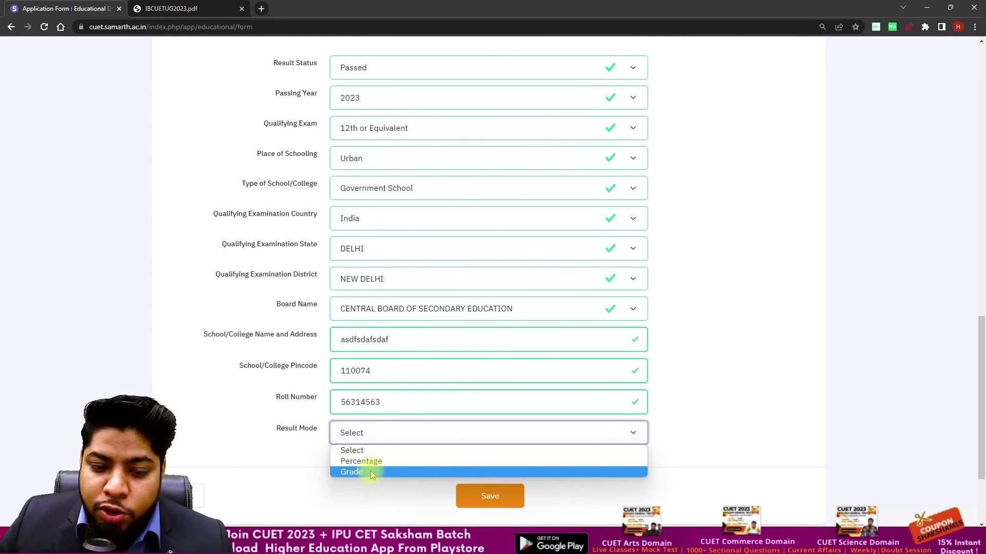
pyautogui.click(439, 66)
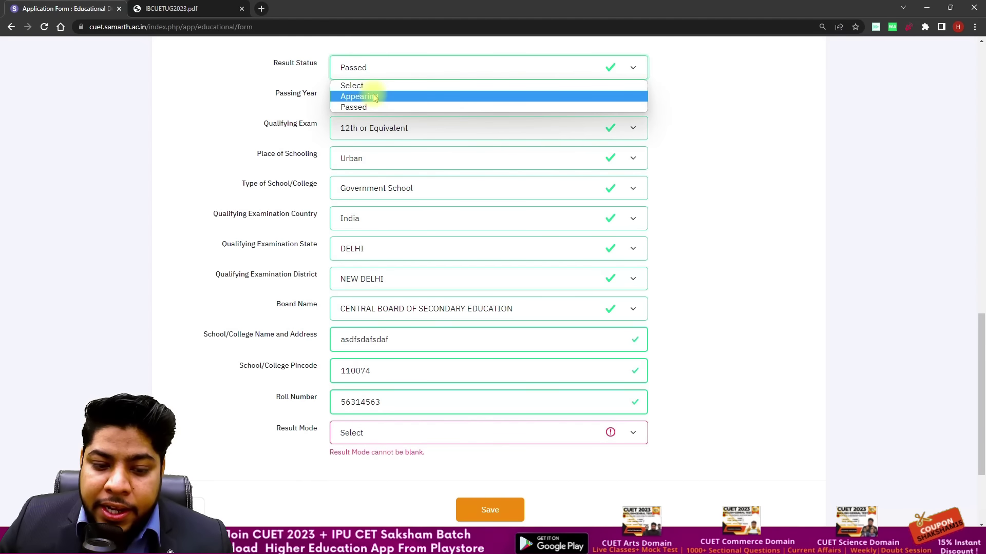
pyautogui.click(375, 97)
pyautogui.click(457, 68)
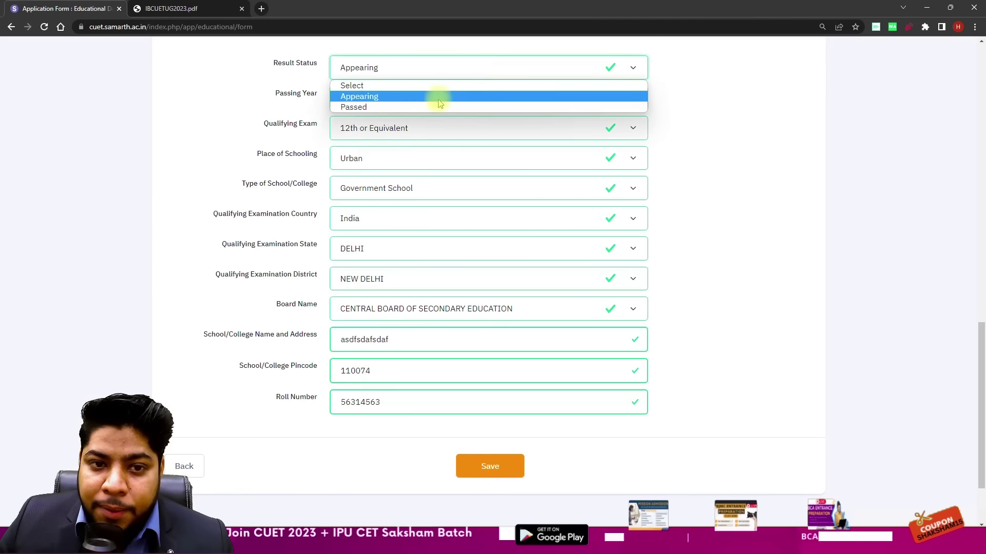
pyautogui.click(430, 106)
pyautogui.click(457, 437)
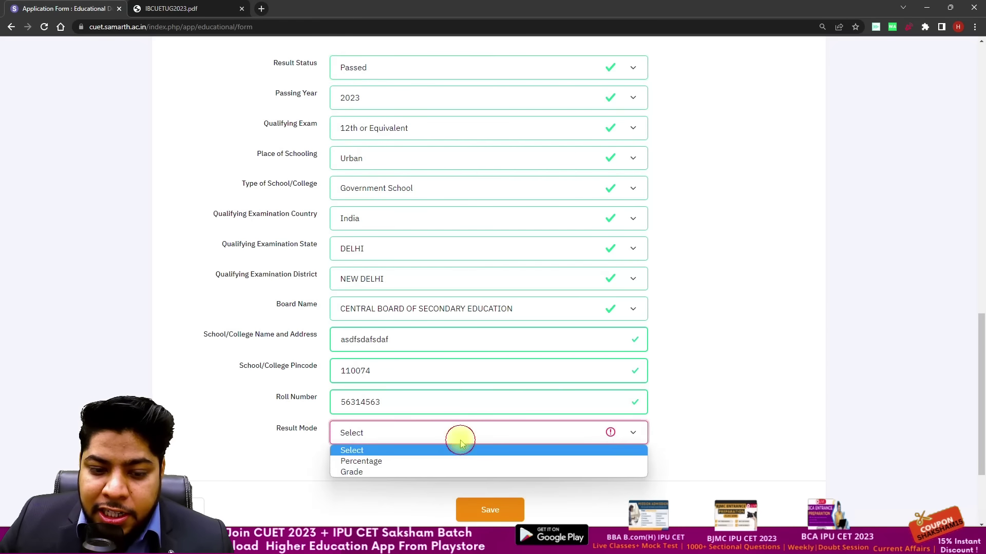
pyautogui.click(451, 72)
pyautogui.click(451, 73)
pyautogui.click(374, 98)
pyautogui.scroll(-3, 673, 163)
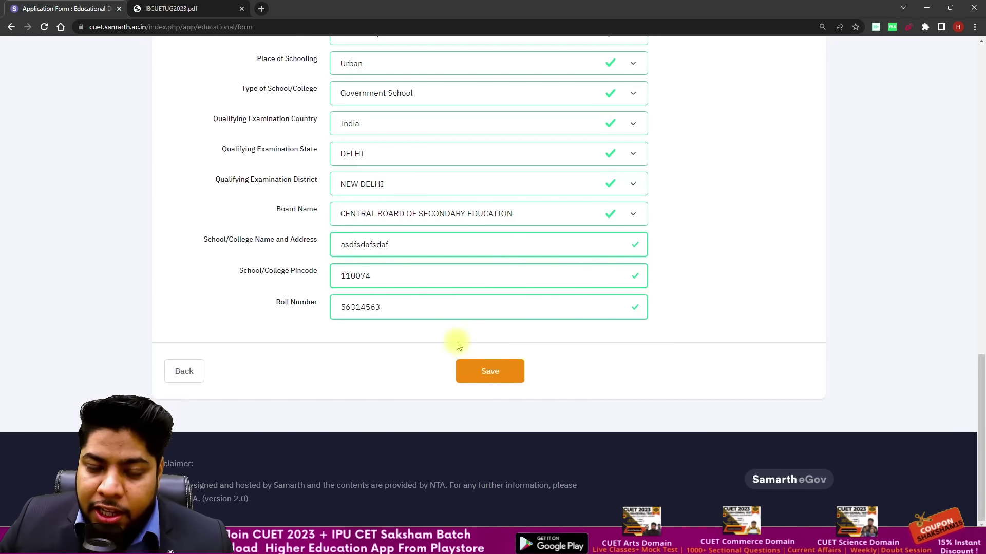
pyautogui.click(489, 380)
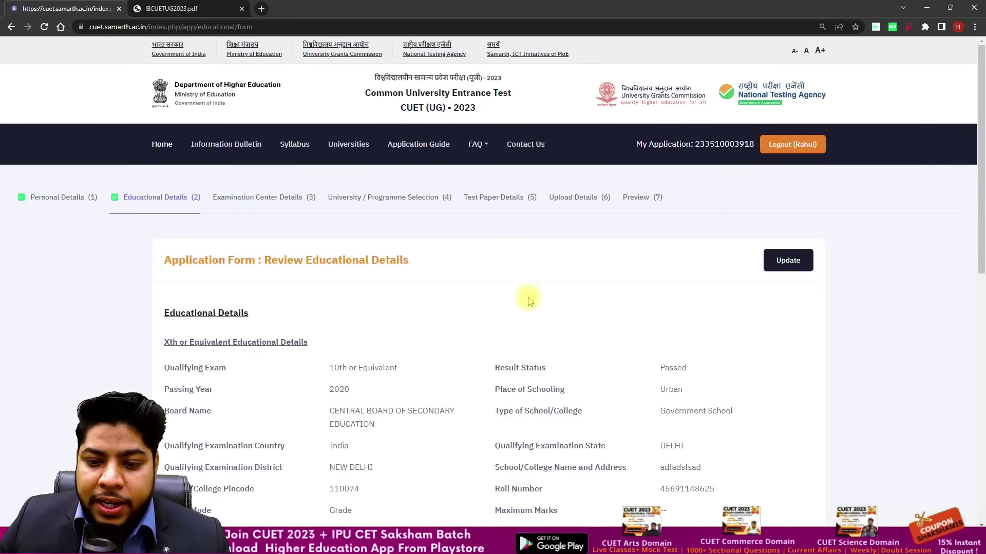
# Step: Review the saved educational details and proceed to the Examination Center Selection form
pyautogui.scroll(-10, 528, 308)
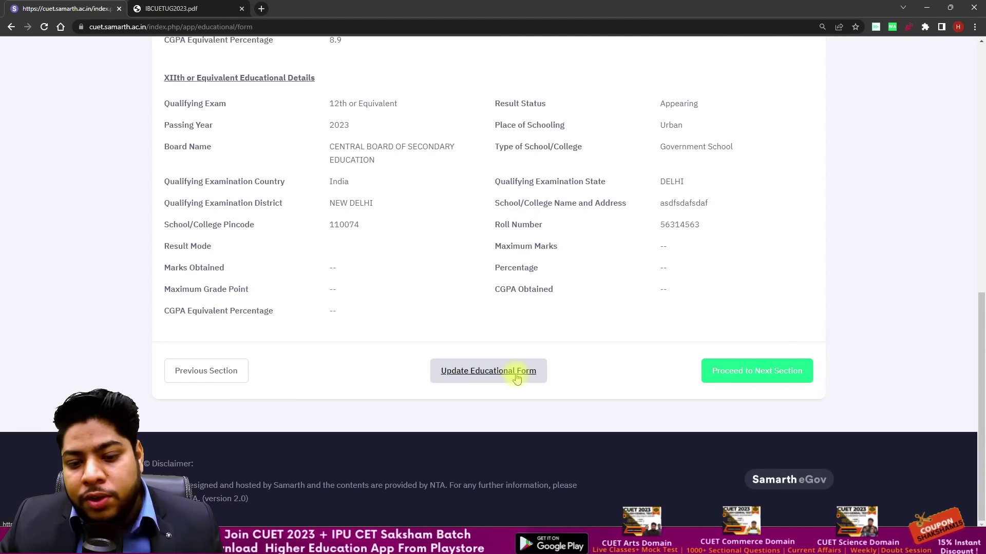
pyautogui.click(747, 383)
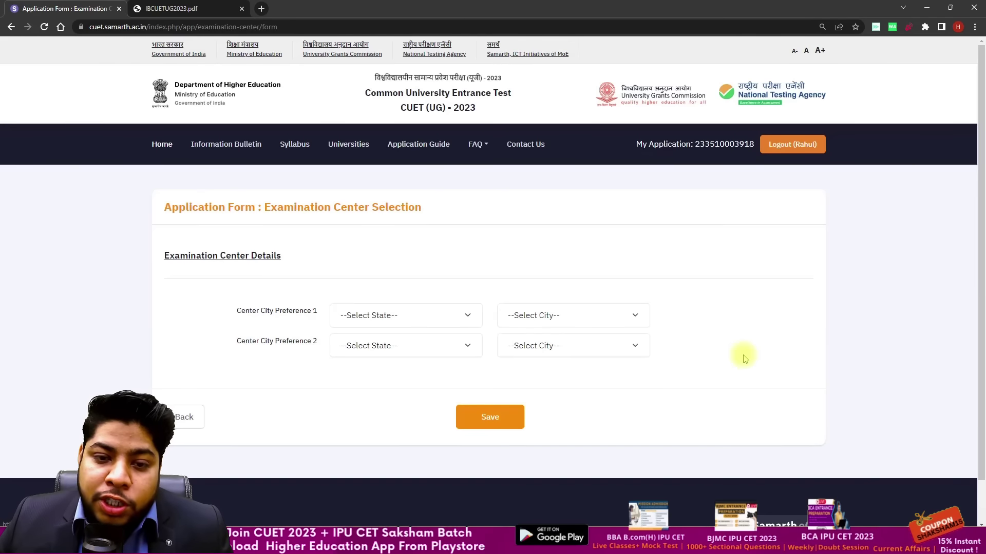
# Step: Pick DELHI – DELHI/NEW DELHI (DL01) as preference 1 and HARYANA – GURUGRAM (HR03) as preference 2
pyautogui.scroll(-1, 693, 284)
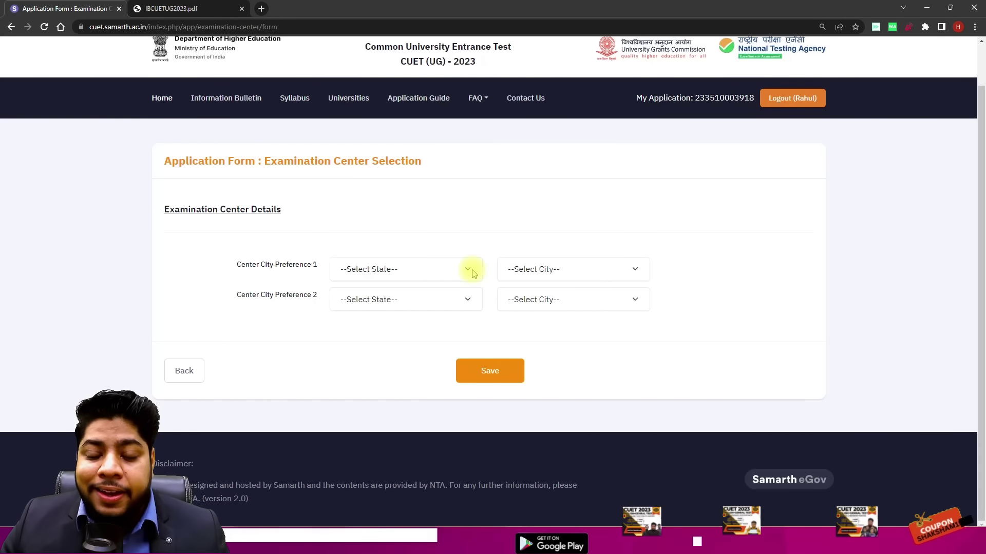
pyautogui.click(406, 264)
pyautogui.click(404, 297)
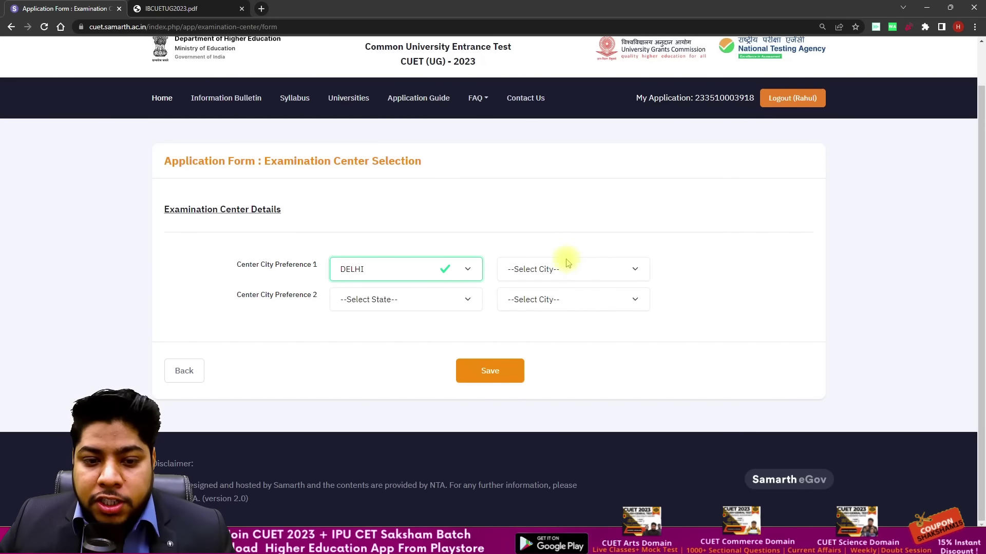
pyautogui.click(605, 263)
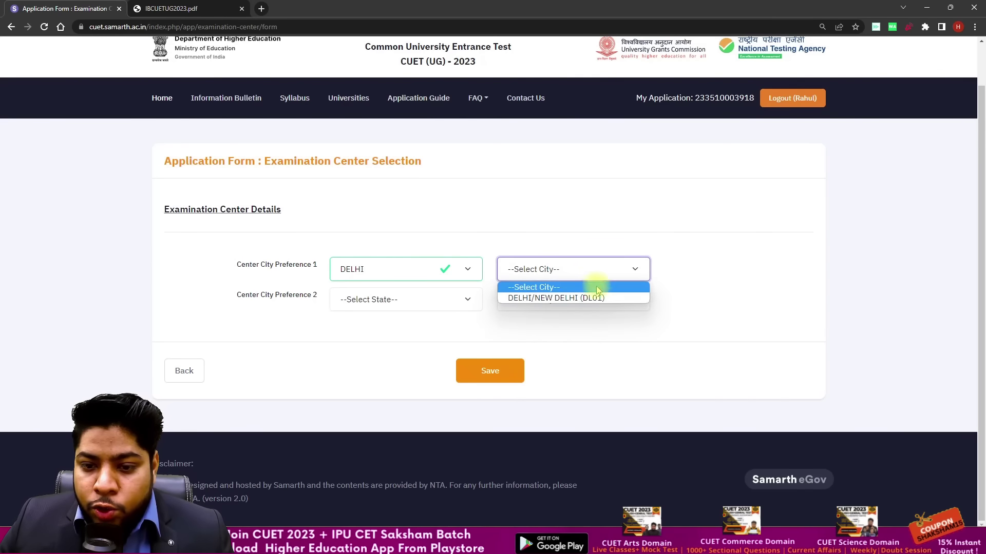
pyautogui.click(594, 296)
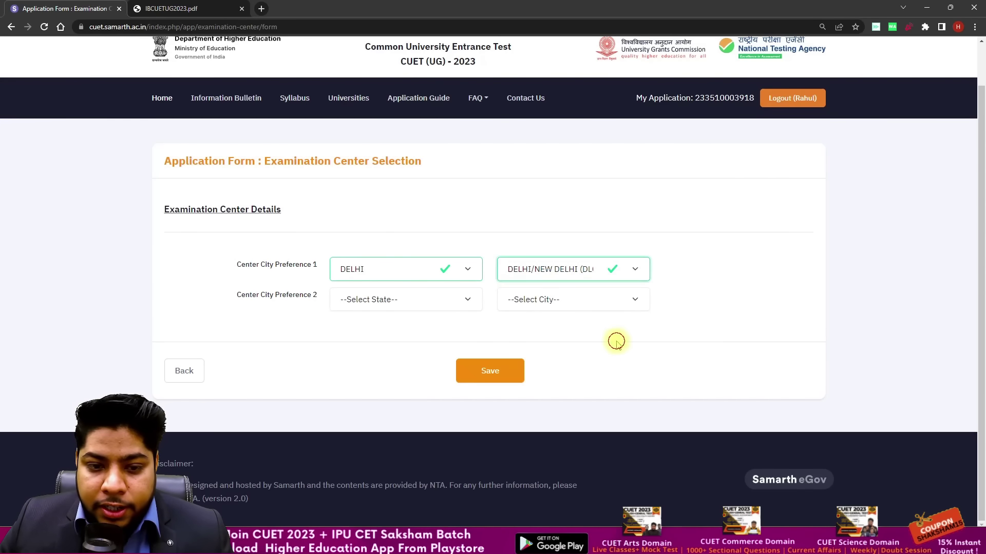
pyautogui.click(435, 298)
pyautogui.click(393, 340)
pyautogui.click(543, 300)
pyautogui.click(542, 339)
pyautogui.click(580, 343)
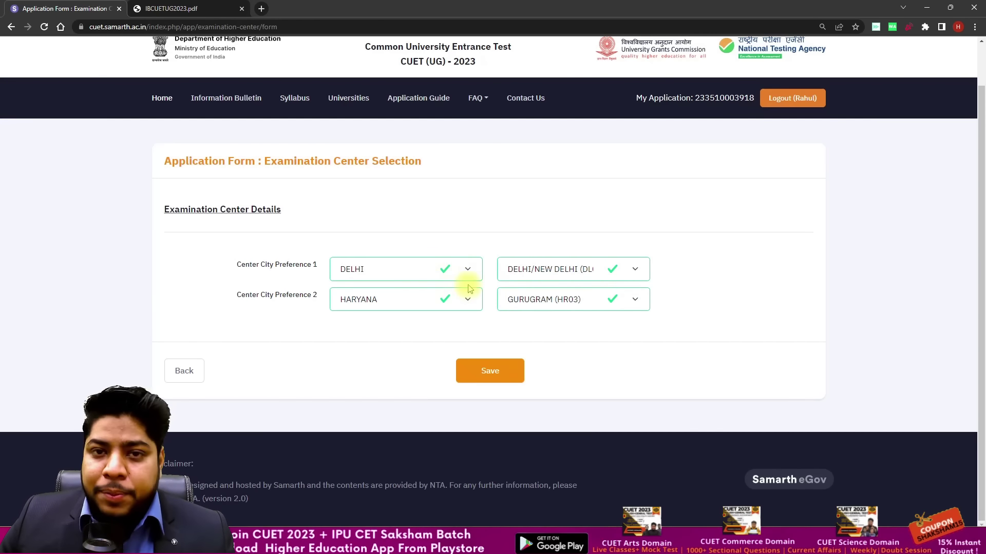
# Step: Save the centre preferences and proceed to the University/Programme Selection form
pyautogui.click(490, 368)
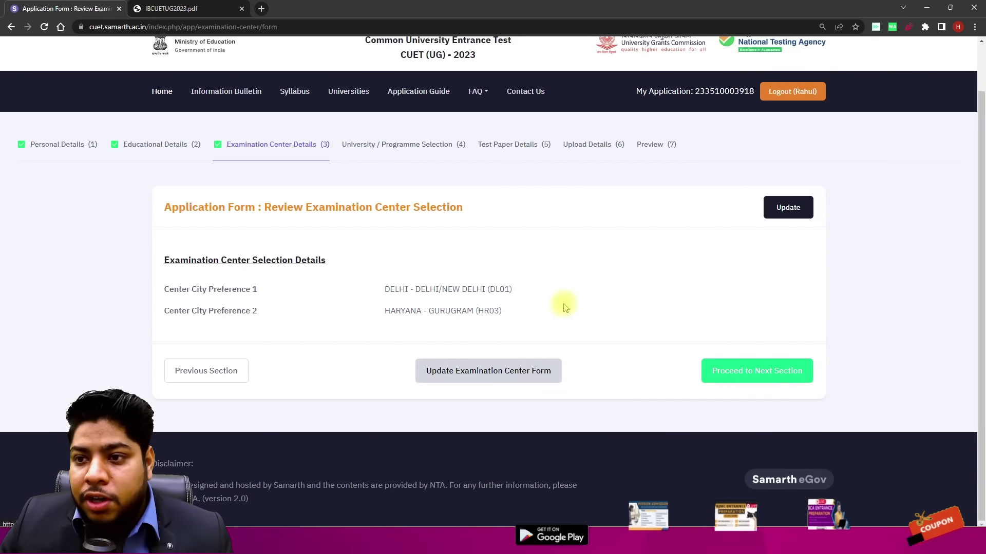
pyautogui.click(743, 370)
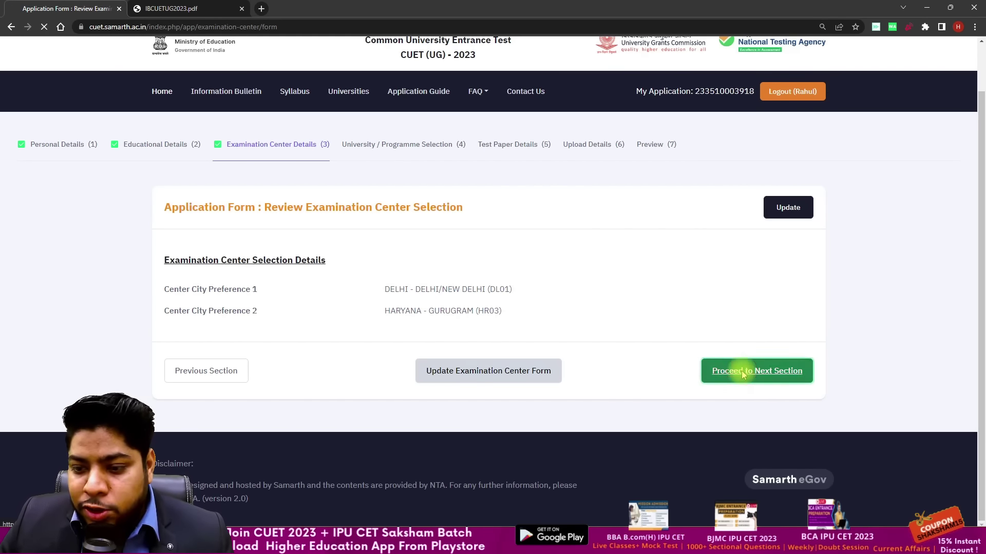
pyautogui.scroll(-4, 597, 210)
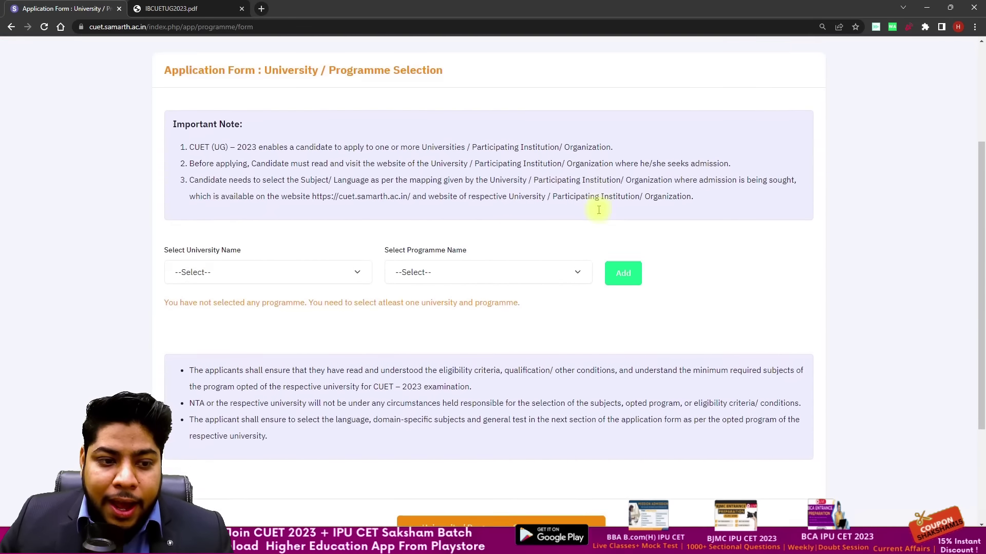
# Step: Search 'cuet' and open the official CUET (UG) 2023 participating universities list
pyautogui.scroll(3, 526, 206)
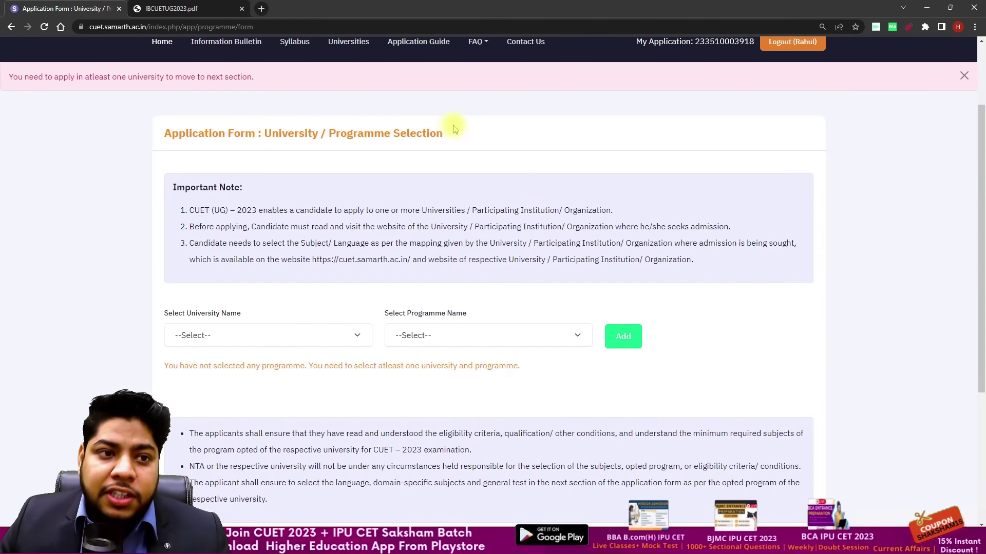
pyautogui.click(228, 9)
pyautogui.click(260, 32)
pyautogui.write('c')
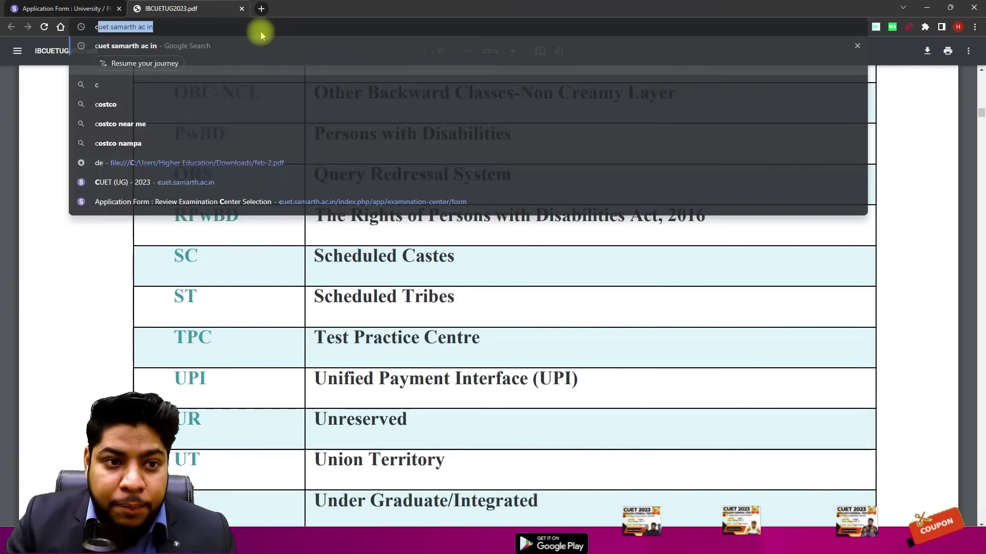
pyautogui.write('uet')
pyautogui.press('Return')
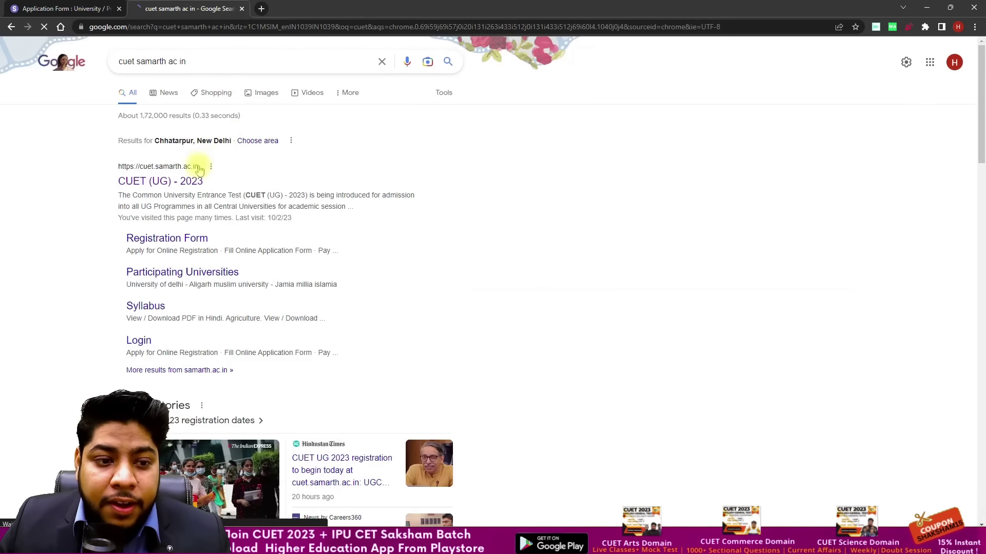
pyautogui.click(194, 179)
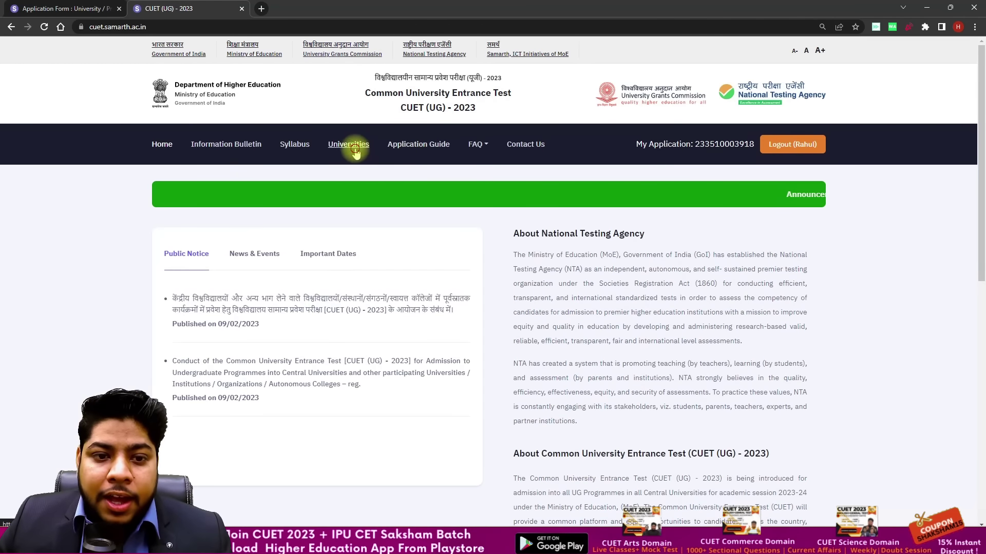
pyautogui.click(62, 9)
pyautogui.scroll(-1, 452, 154)
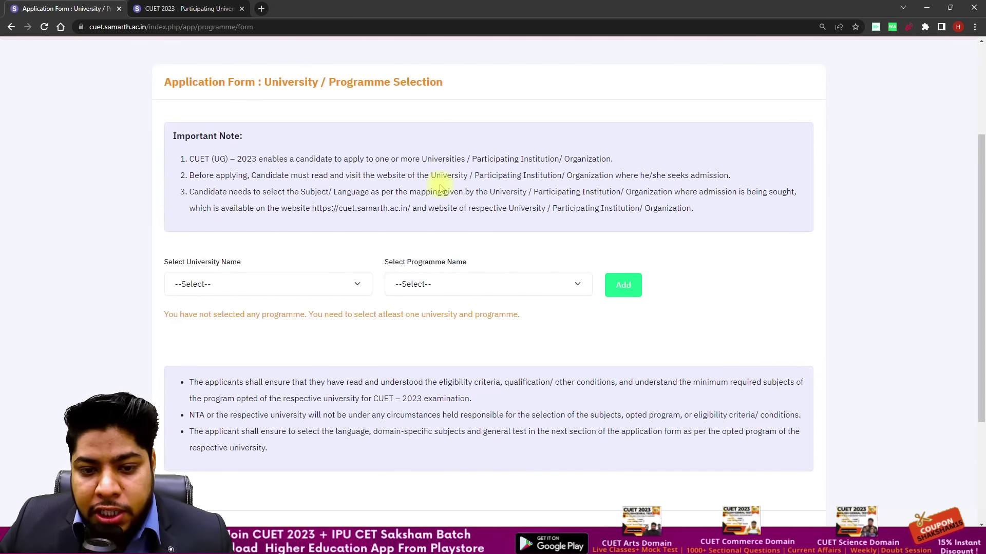
pyautogui.click(187, 8)
# Step: Open University of Delhi's programme eligibility page and read through its table
pyautogui.scroll(-4, 462, 257)
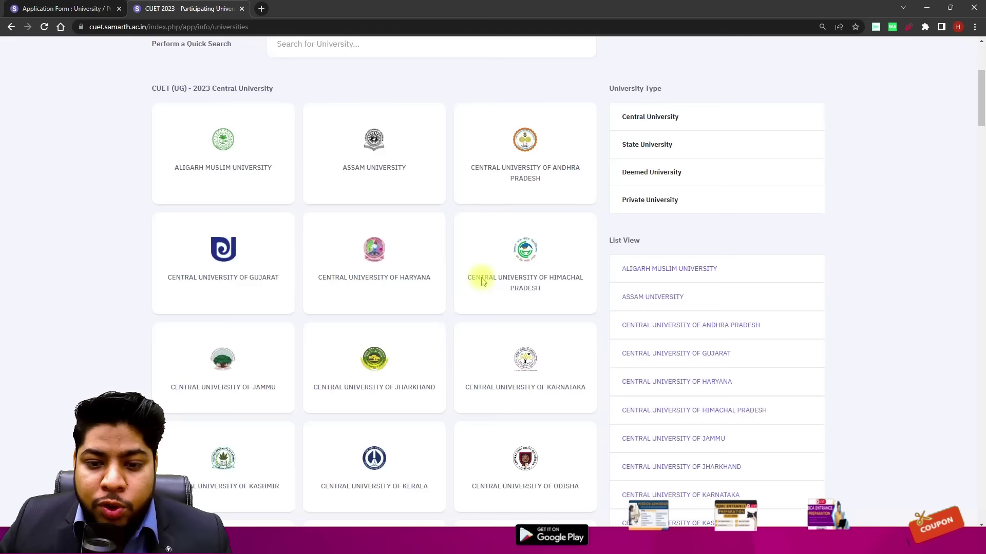
pyautogui.scroll(3, 321, 213)
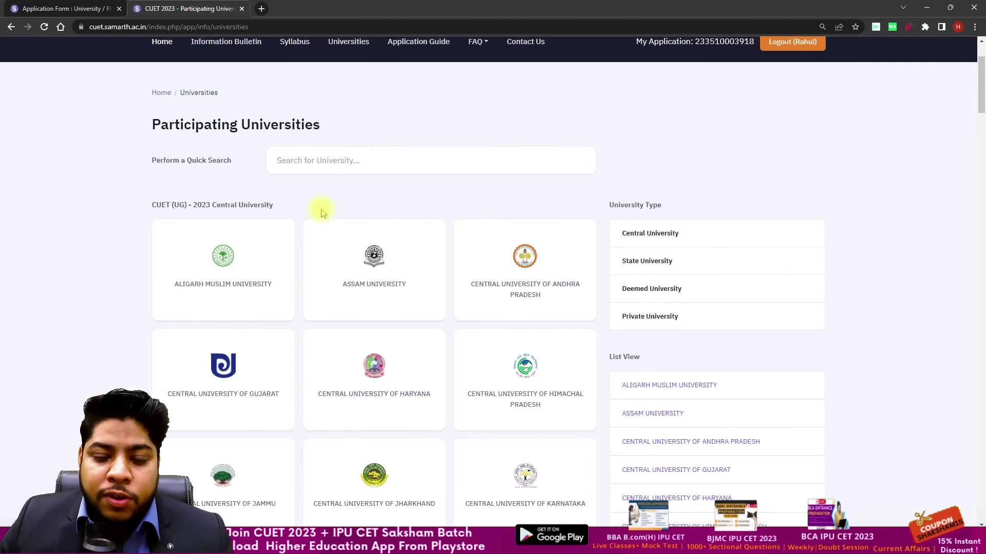
pyautogui.scroll(-12, 322, 213)
pyautogui.scroll(-9, 344, 218)
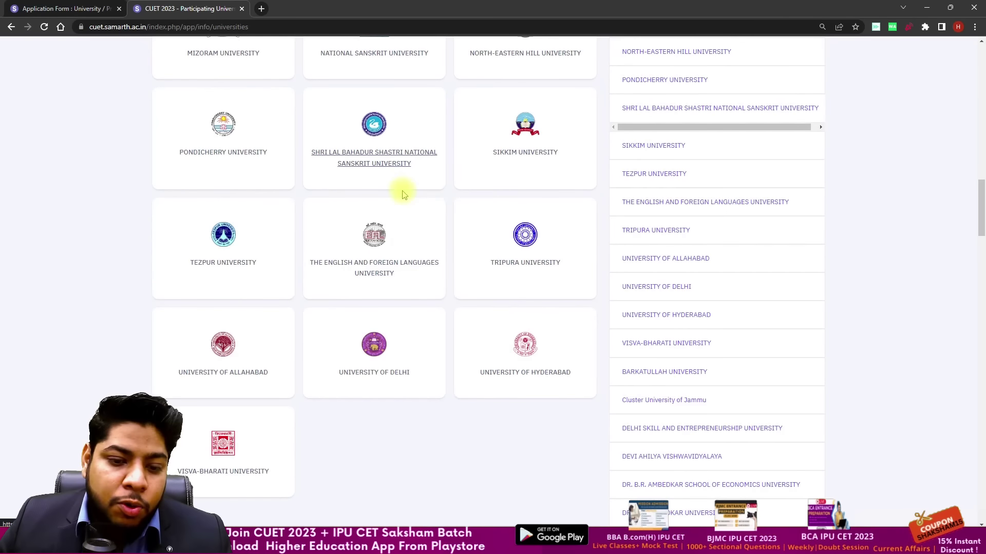
pyautogui.click(376, 374)
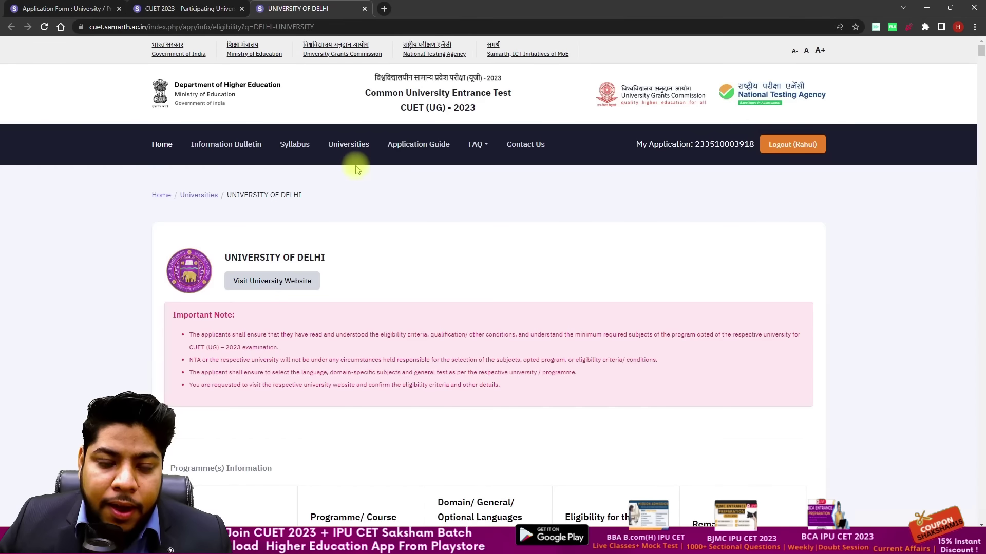
pyautogui.scroll(-4, 357, 170)
pyautogui.scroll(-8, 360, 173)
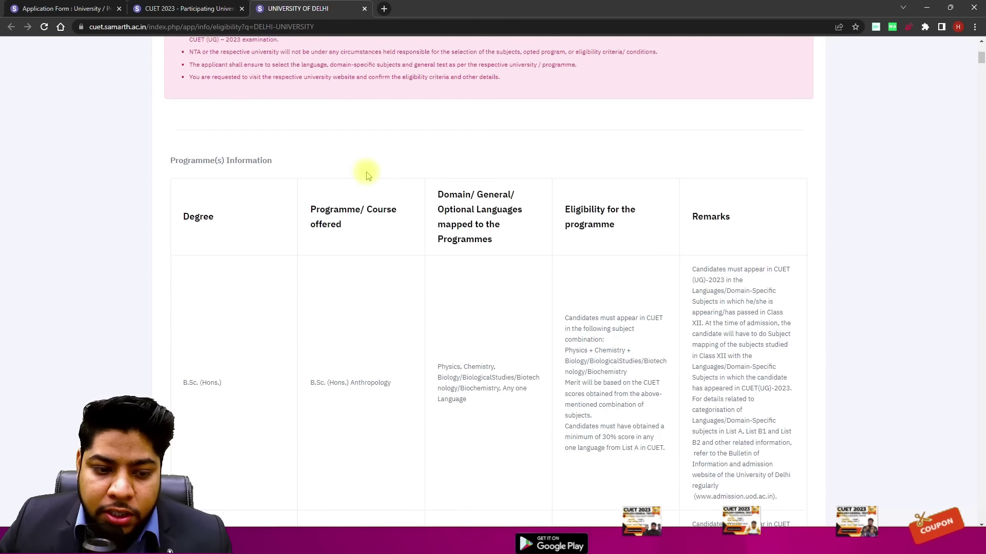
pyautogui.scroll(-2, 363, 176)
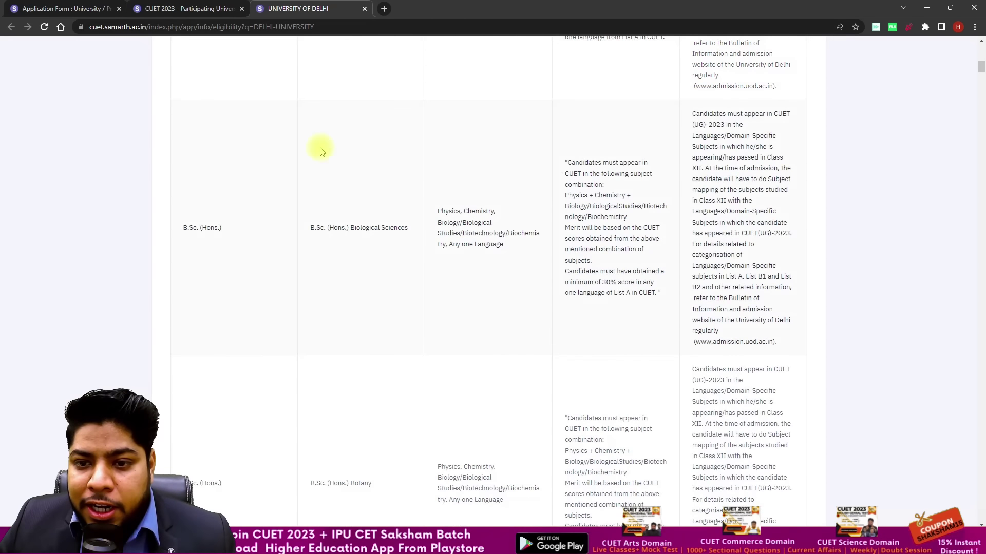
pyautogui.click(66, 8)
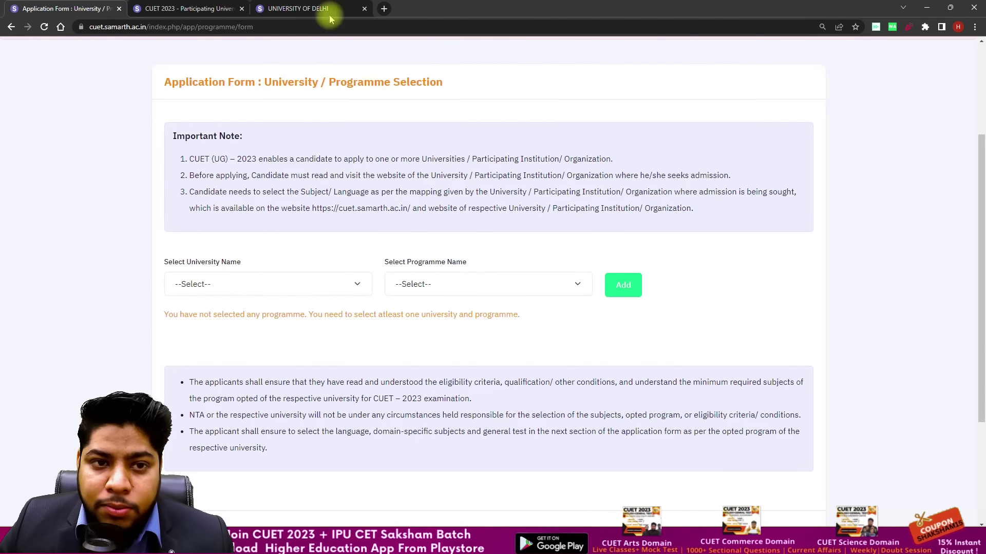
pyautogui.click(329, 19)
pyautogui.scroll(-3, 374, 161)
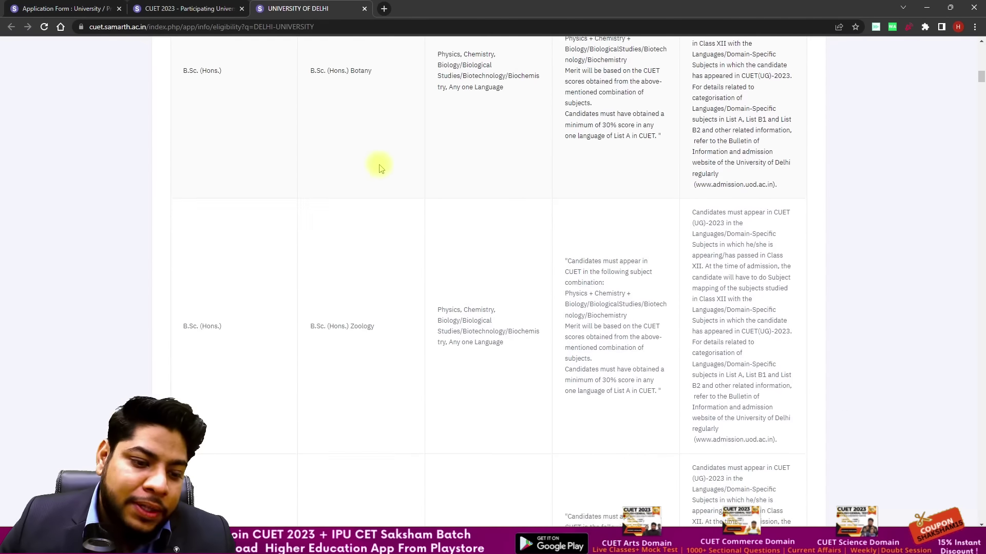
pyautogui.scroll(-5, 380, 168)
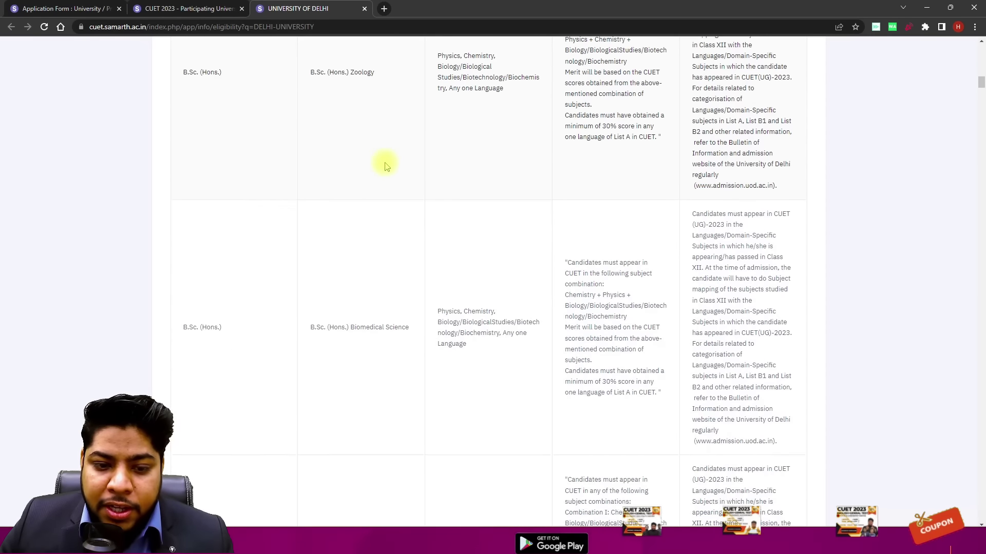
pyautogui.scroll(-15, 387, 166)
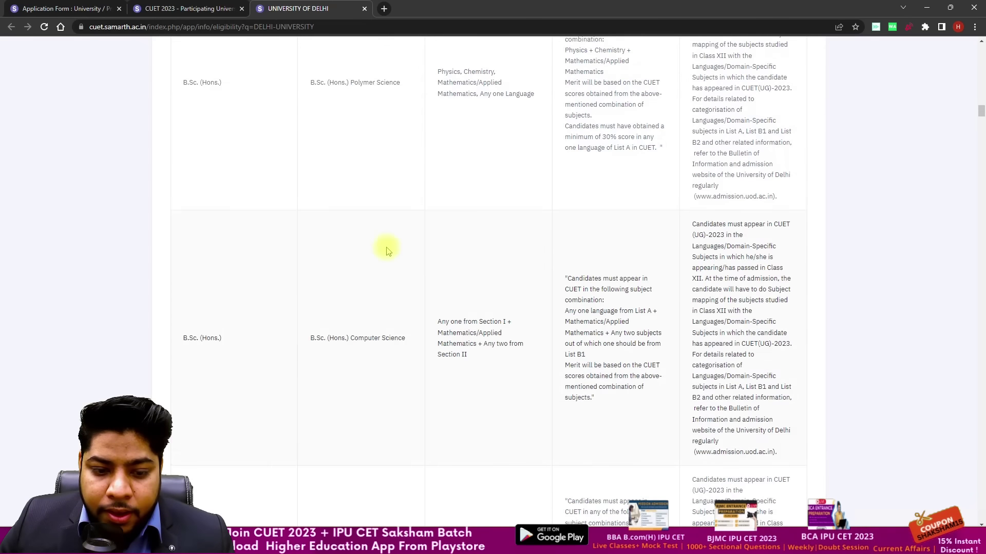
pyautogui.scroll(-3, 387, 251)
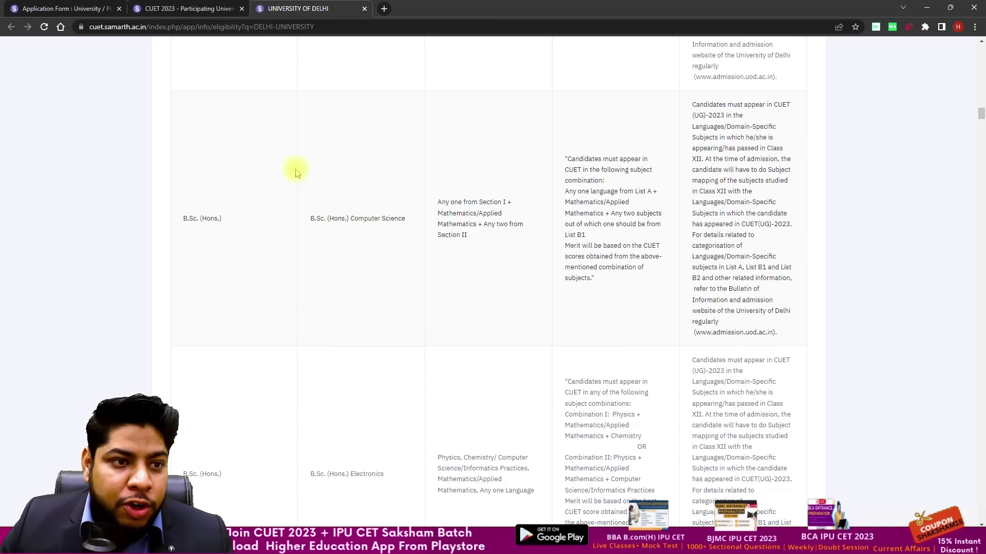
# Step: Open Tripura University's programme details from the universities list, then return to the application form
pyautogui.click(119, 6)
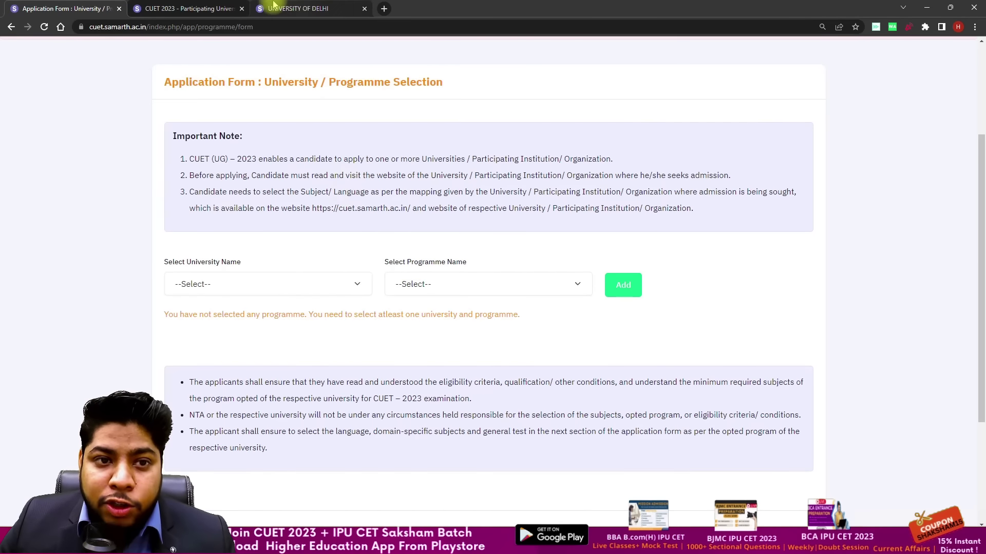
pyautogui.click(303, 6)
pyautogui.scroll(15, 404, 268)
pyautogui.scroll(10, 419, 319)
pyautogui.click(349, 144)
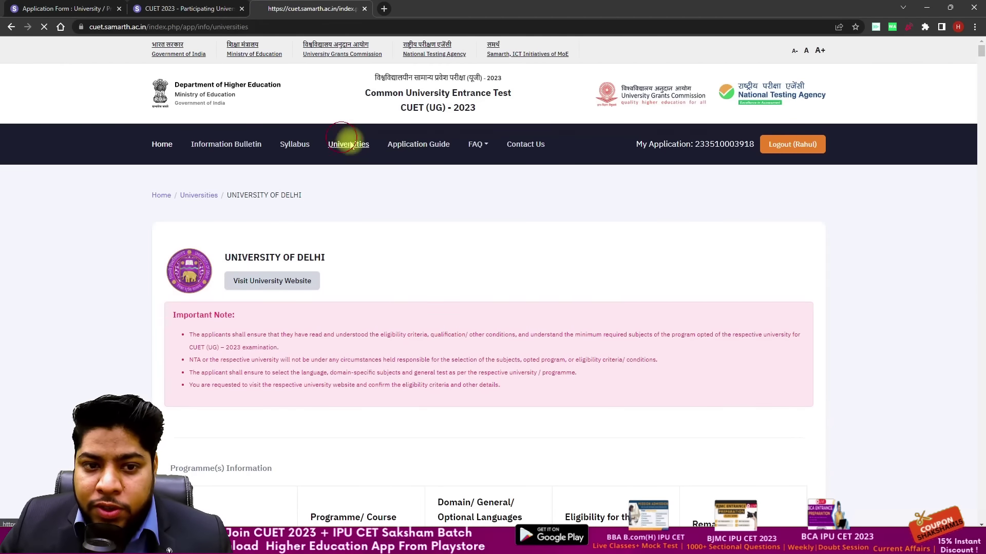
pyautogui.scroll(-8, 561, 222)
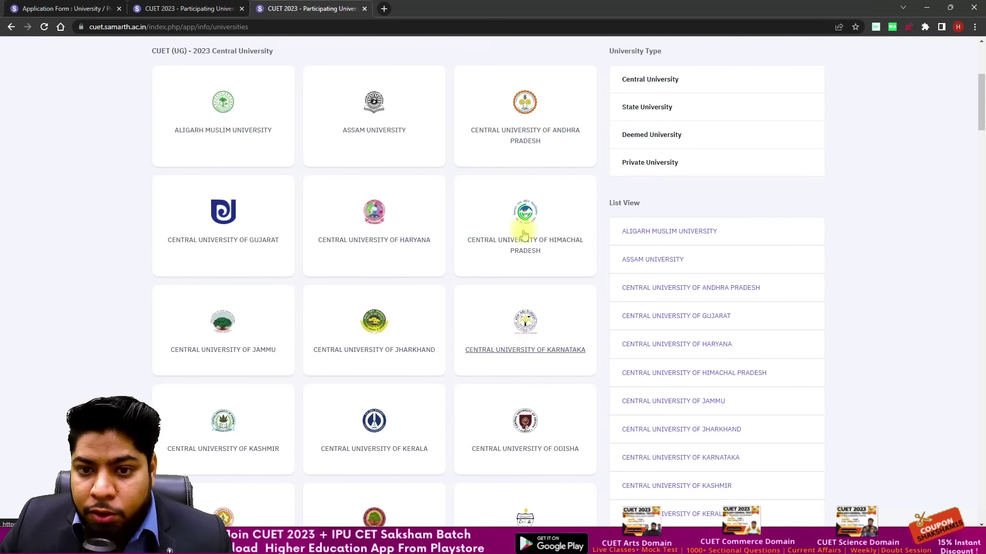
pyautogui.scroll(-13, 547, 195)
pyautogui.scroll(-7, 544, 203)
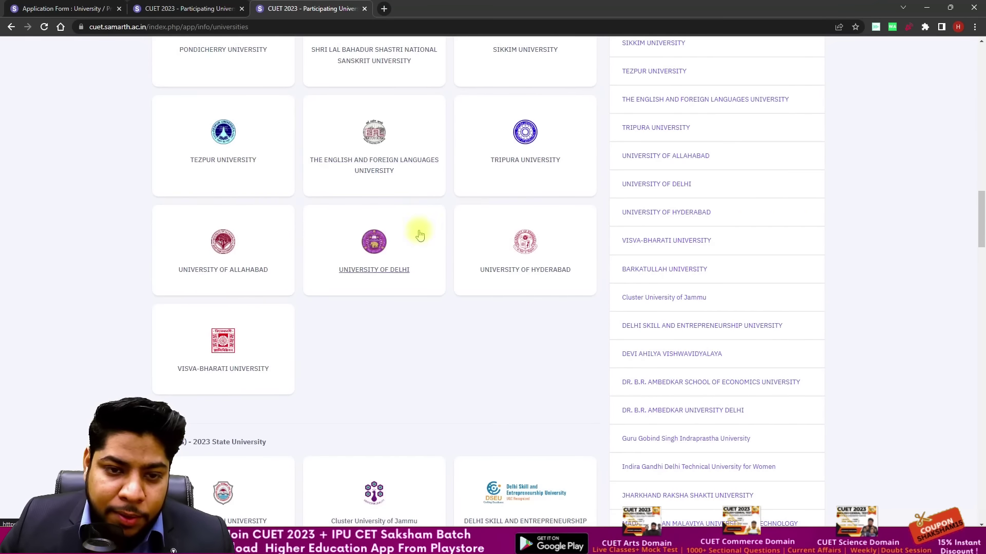
pyautogui.click(517, 168)
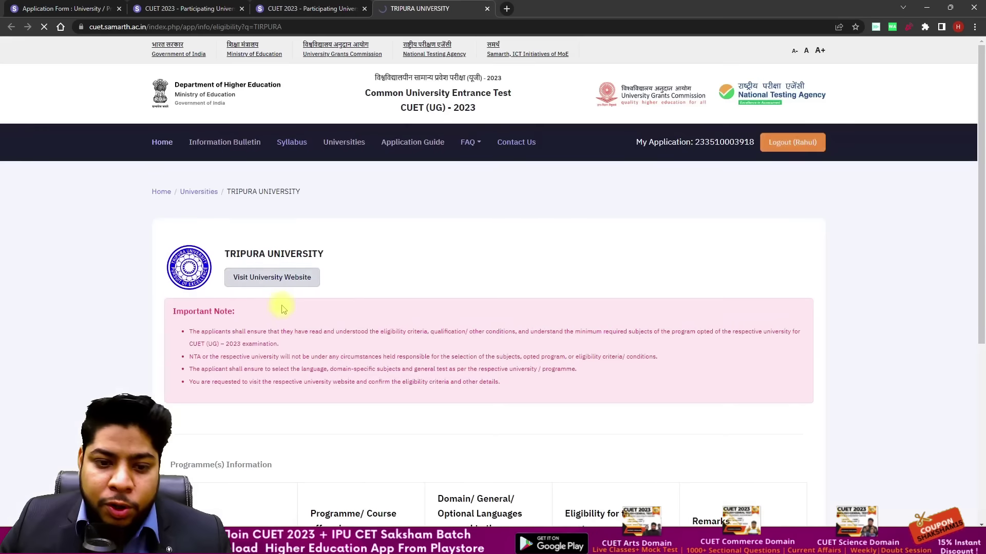
pyautogui.scroll(-5, 303, 297)
pyautogui.click(97, 4)
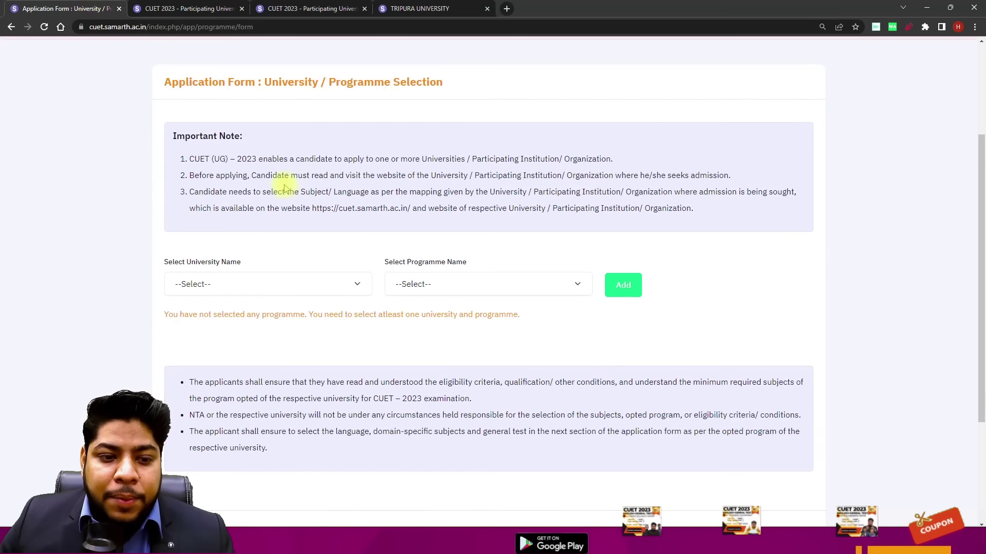
# Step: Add Tripura University's Integrated Master's Degree in English to the selection list
pyautogui.click(284, 282)
pyautogui.press('t')
pyautogui.press('t')
pyautogui.press('t')
pyautogui.press('t')
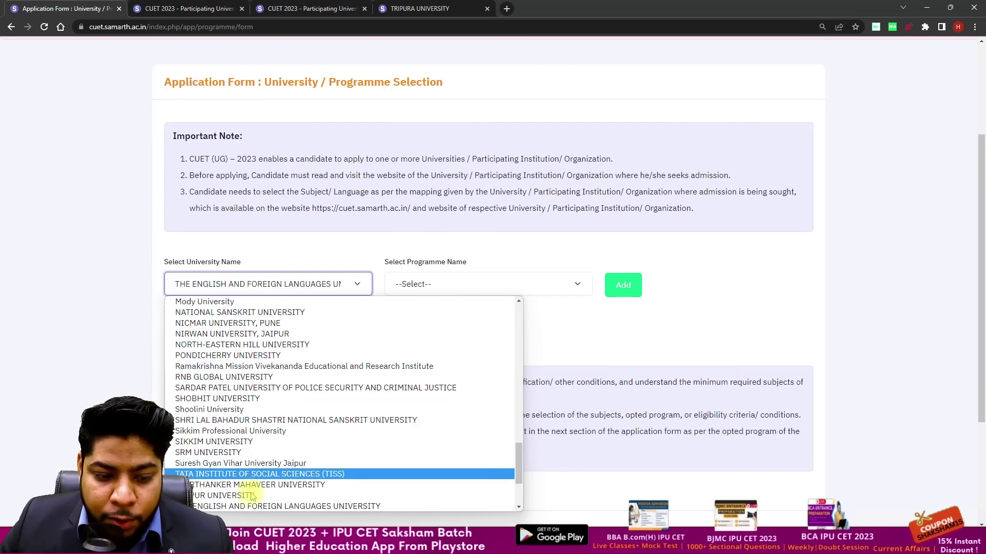
pyautogui.press('t')
pyautogui.press('t')
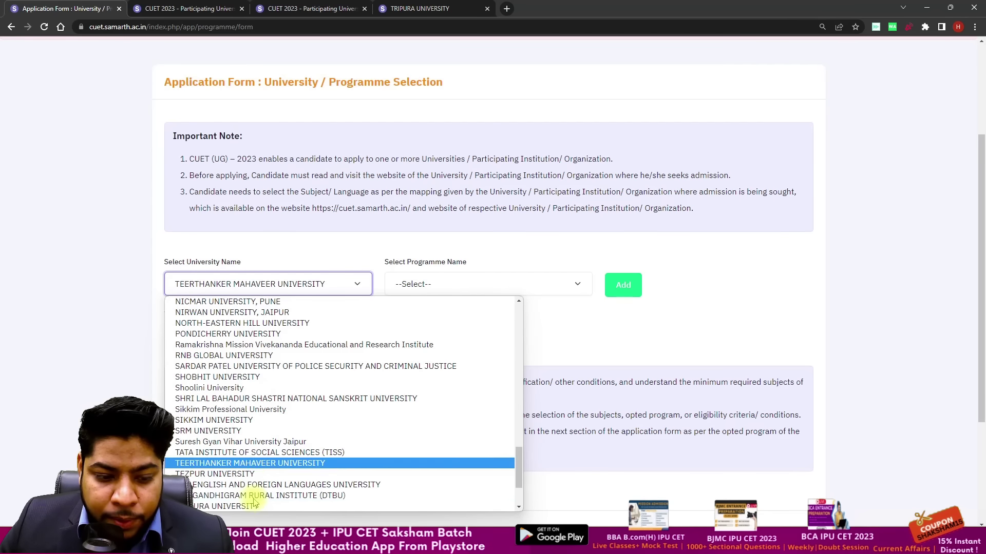
pyautogui.click(257, 503)
pyautogui.click(425, 286)
pyautogui.click(436, 312)
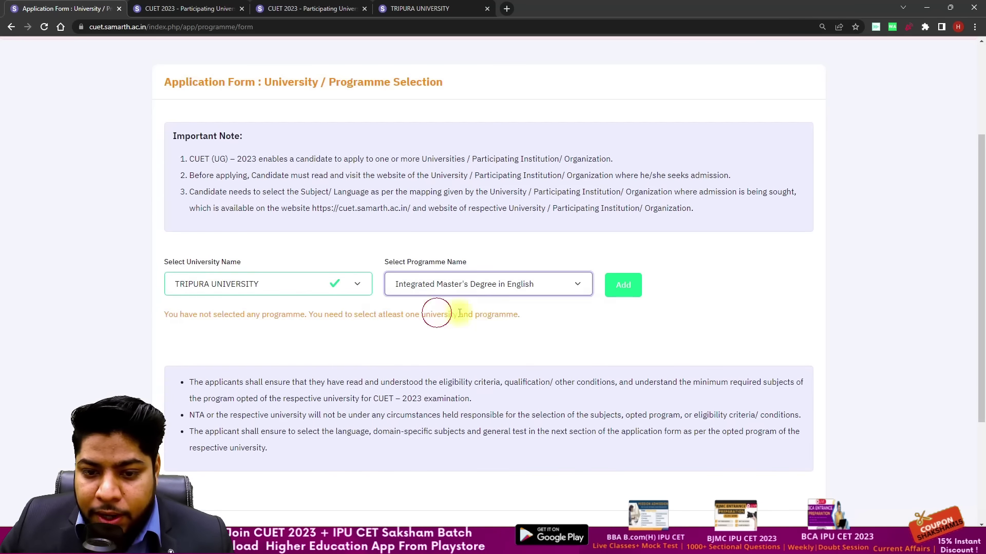
pyautogui.click(627, 287)
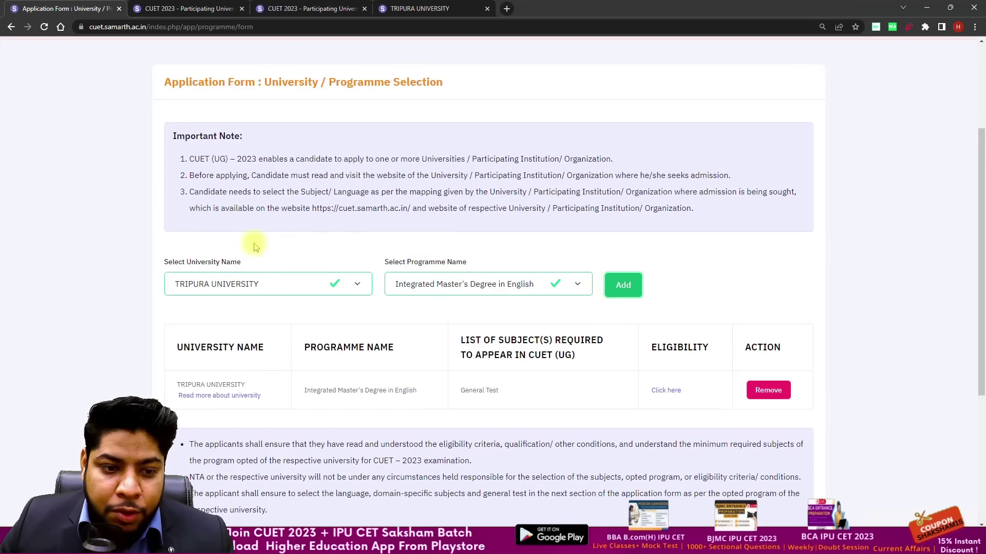
# Step: Add Delhi Skill and Entrepreneurship University's BBA in Retail Management to the list
pyautogui.click(264, 277)
pyautogui.press('d')
pyautogui.press('e')
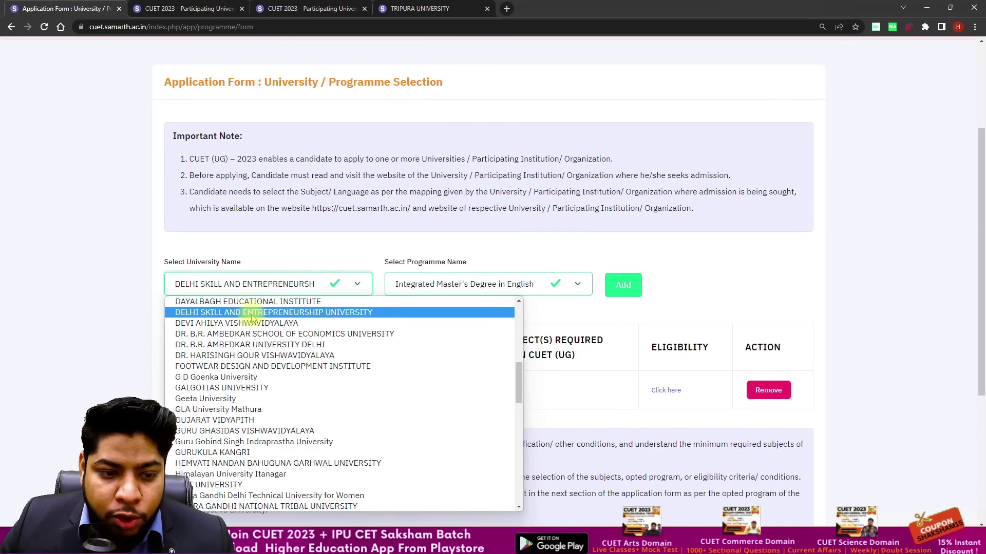
pyautogui.click(251, 312)
pyautogui.click(455, 285)
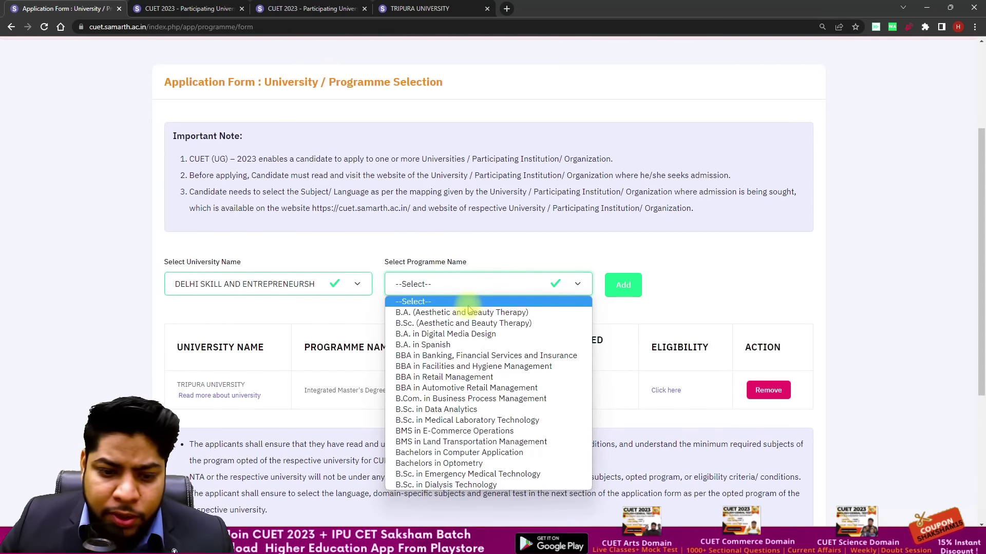
pyautogui.click(444, 377)
pyautogui.click(623, 285)
# Step: Add University of Delhi's B.A. (Hons.) English and open its eligibility page
pyautogui.scroll(-2, 424, 298)
pyautogui.click(303, 183)
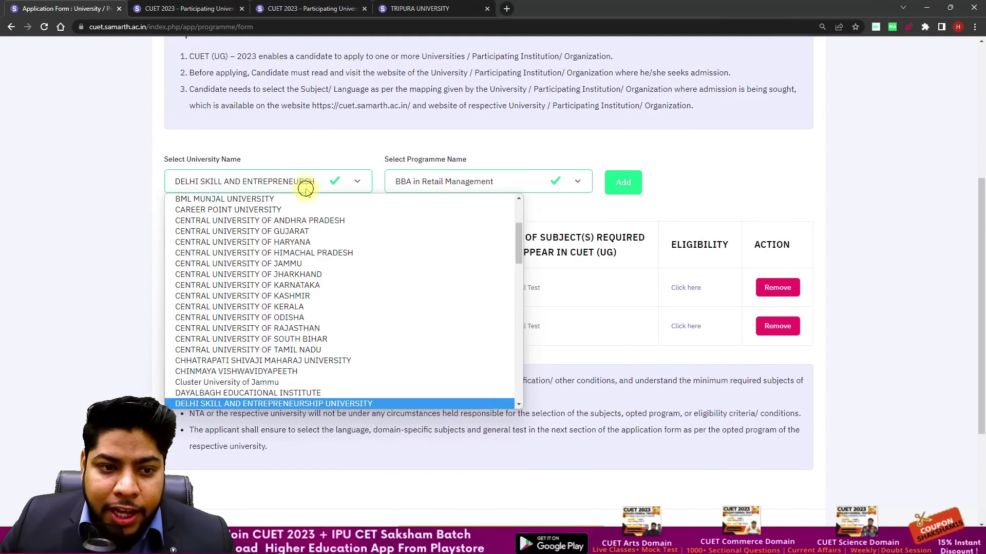
pyautogui.press('d')
pyautogui.press('Down')
pyautogui.press('Down')
pyautogui.press('Down')
pyautogui.press('Down')
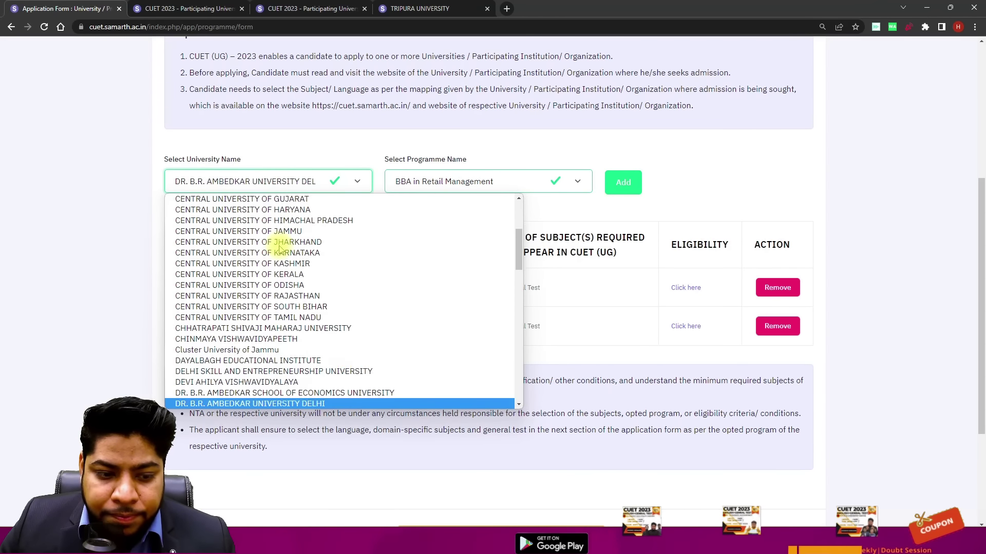
pyautogui.press('Up')
pyautogui.press('Up')
pyautogui.press('Up')
pyautogui.press('Down')
pyautogui.press('Down')
pyautogui.press('Down')
pyautogui.press('Down')
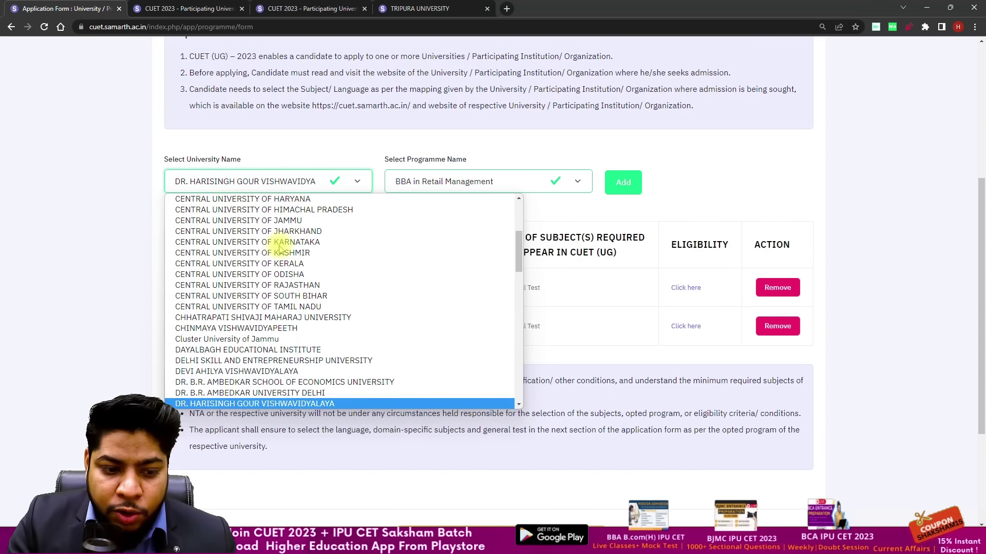
pyautogui.press('u')
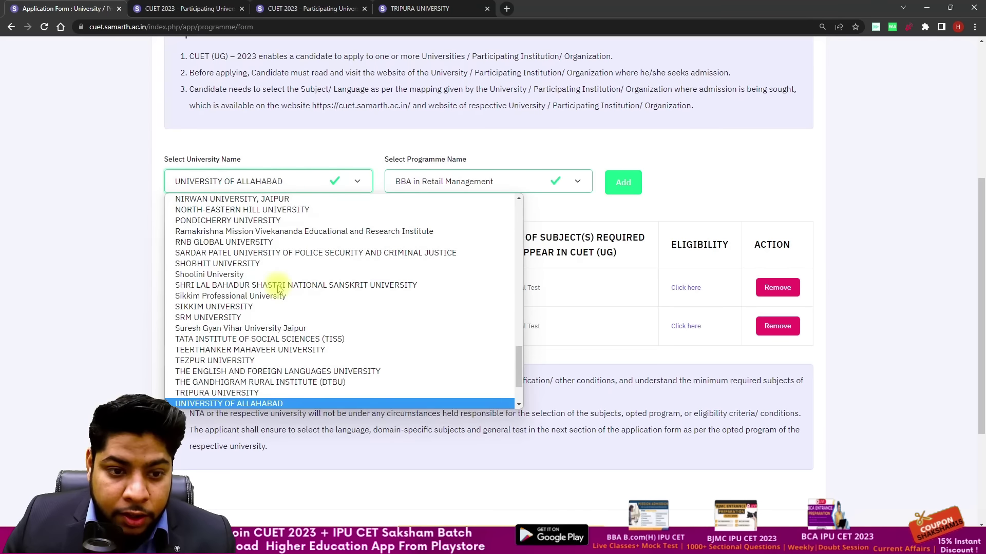
pyautogui.press('Down')
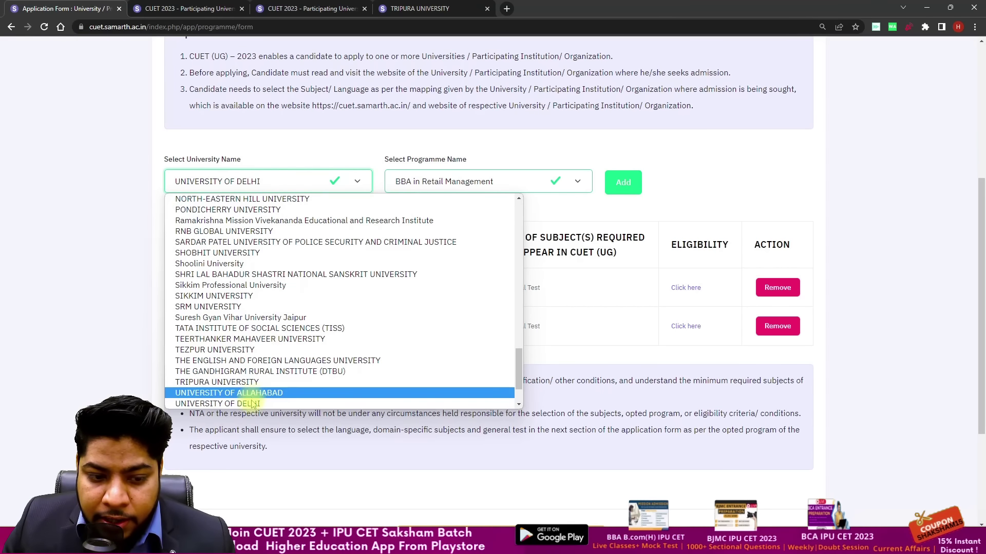
pyautogui.click(252, 404)
pyautogui.click(520, 184)
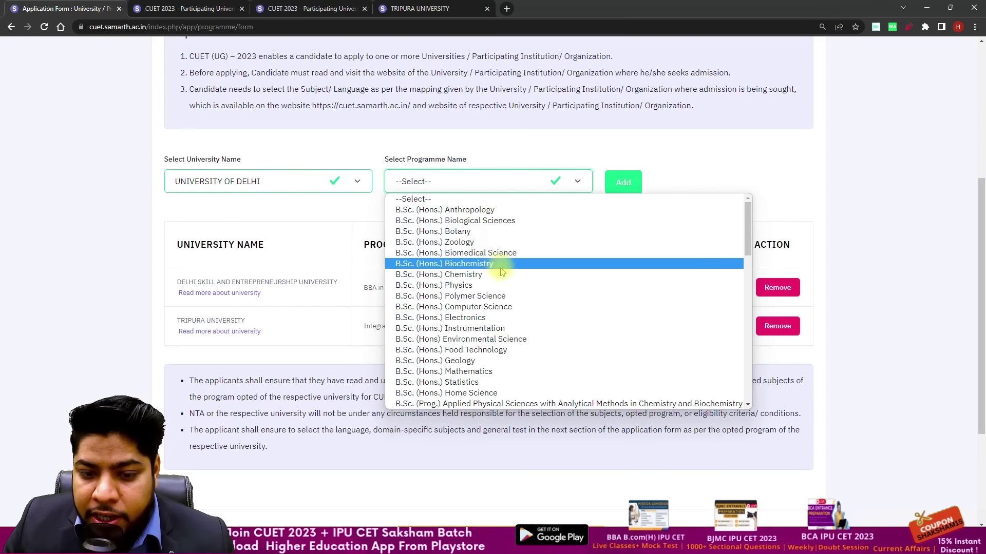
pyautogui.scroll(-4, 495, 261)
pyautogui.scroll(-7, 477, 266)
pyautogui.scroll(4, 472, 257)
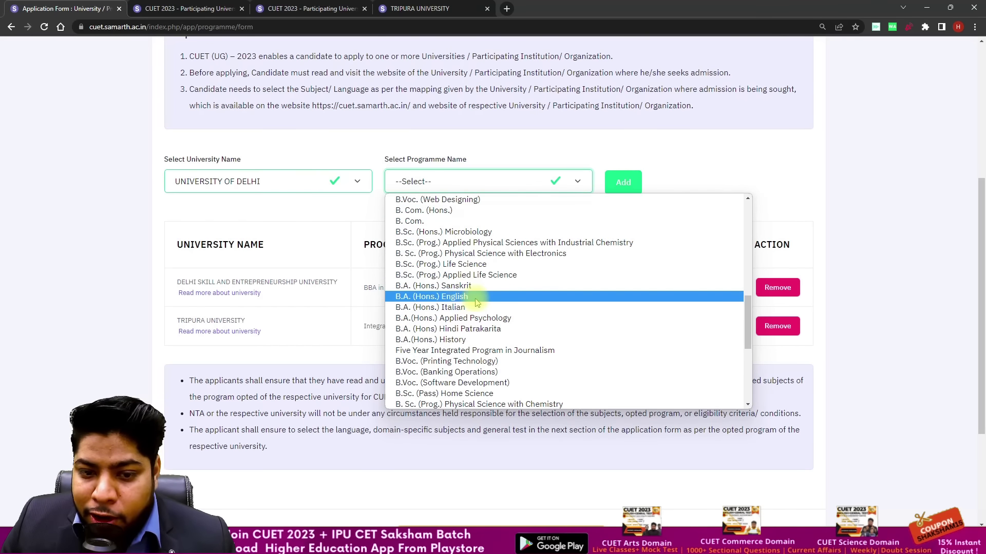
pyautogui.click(476, 298)
pyautogui.click(622, 182)
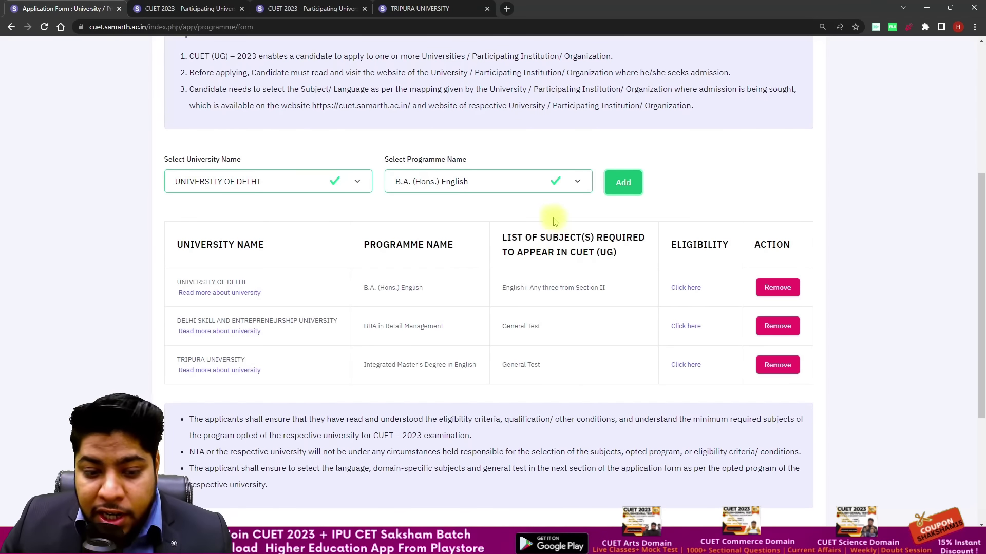
pyautogui.scroll(-2, 528, 238)
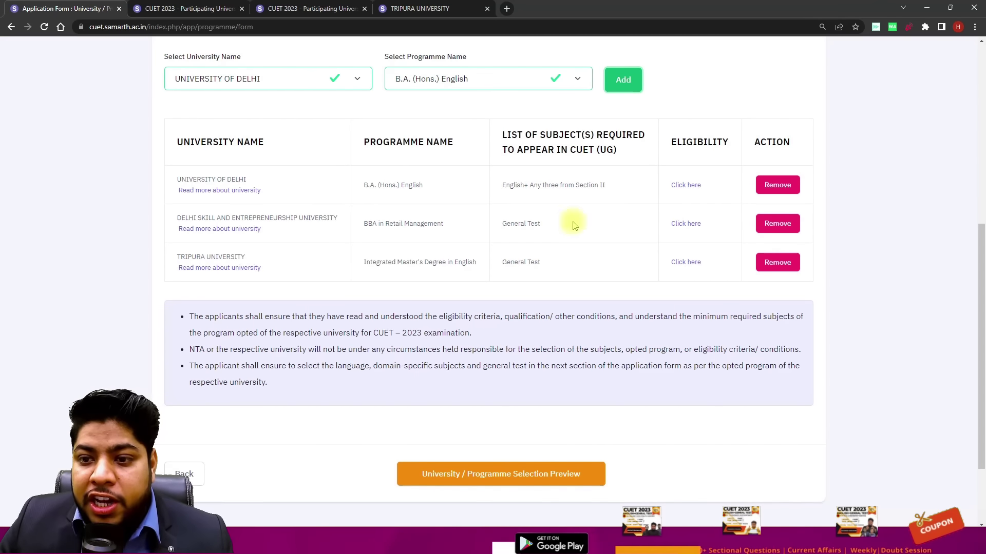
pyautogui.click(690, 185)
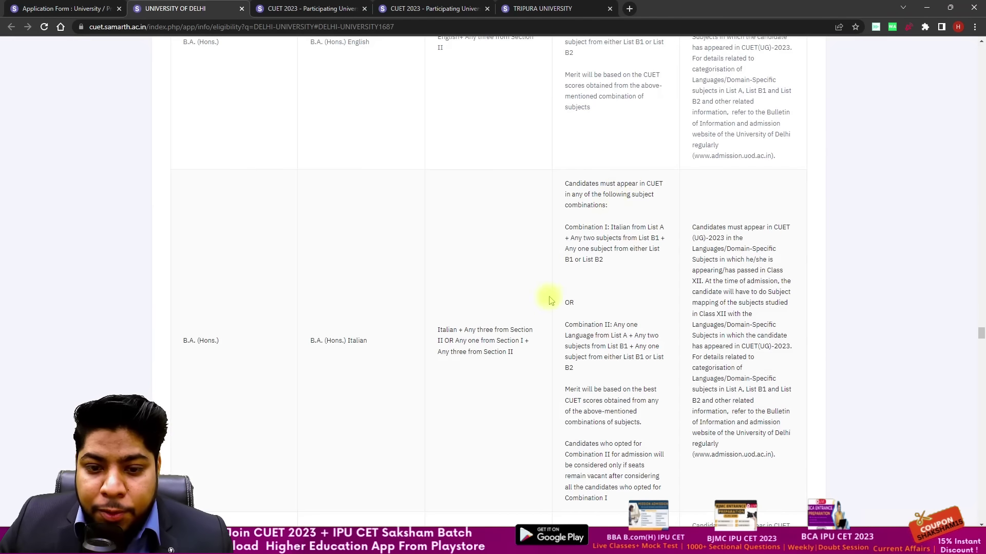
# Step: Go back to the application form and open the University / Programme Selection Preview
pyautogui.click(67, 8)
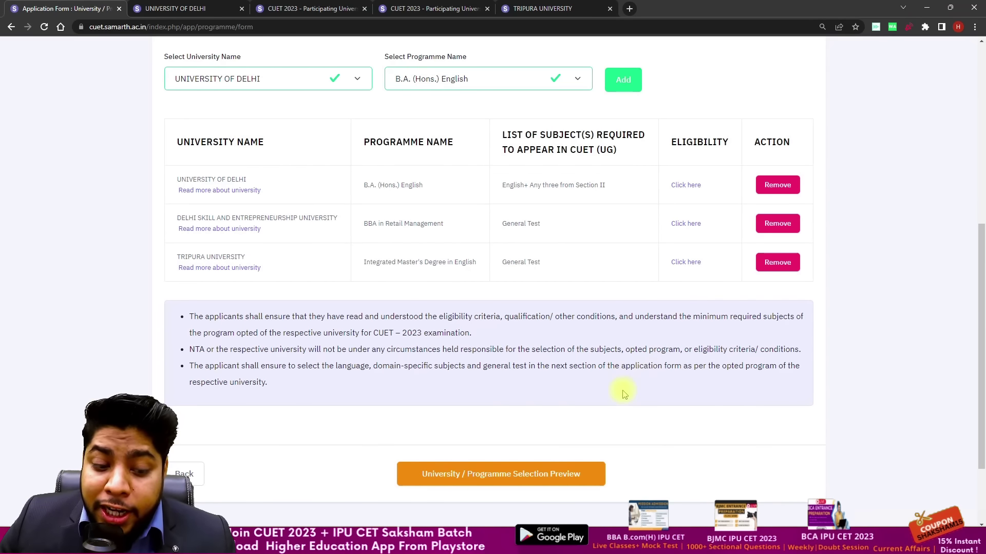
pyautogui.scroll(-1, 623, 392)
pyautogui.scroll(2, 605, 358)
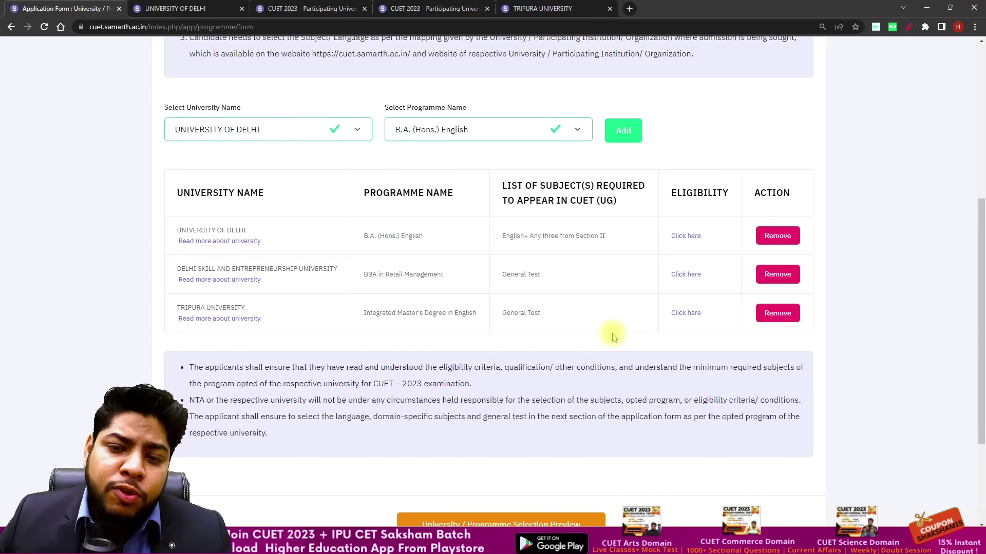
pyautogui.scroll(-3, 614, 337)
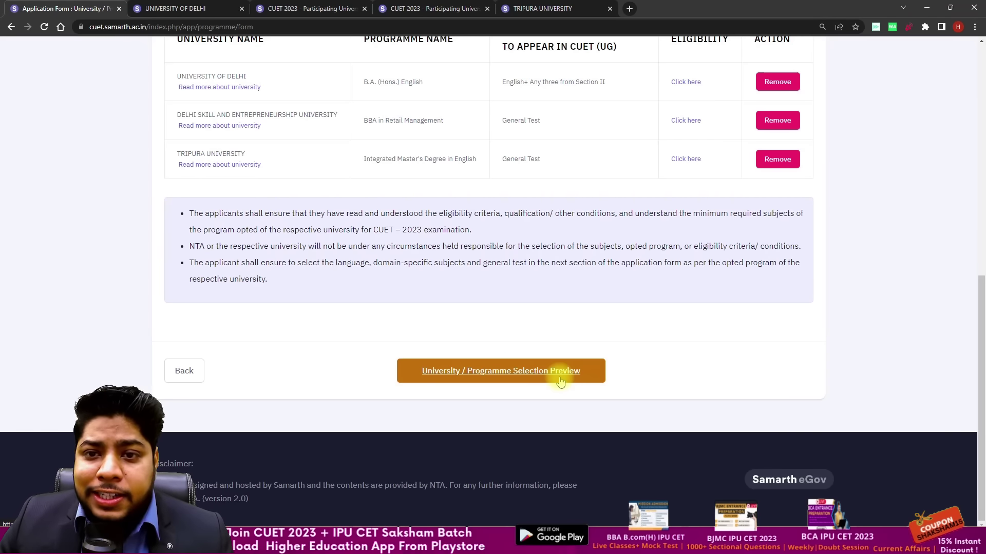
pyautogui.scroll(1, 565, 379)
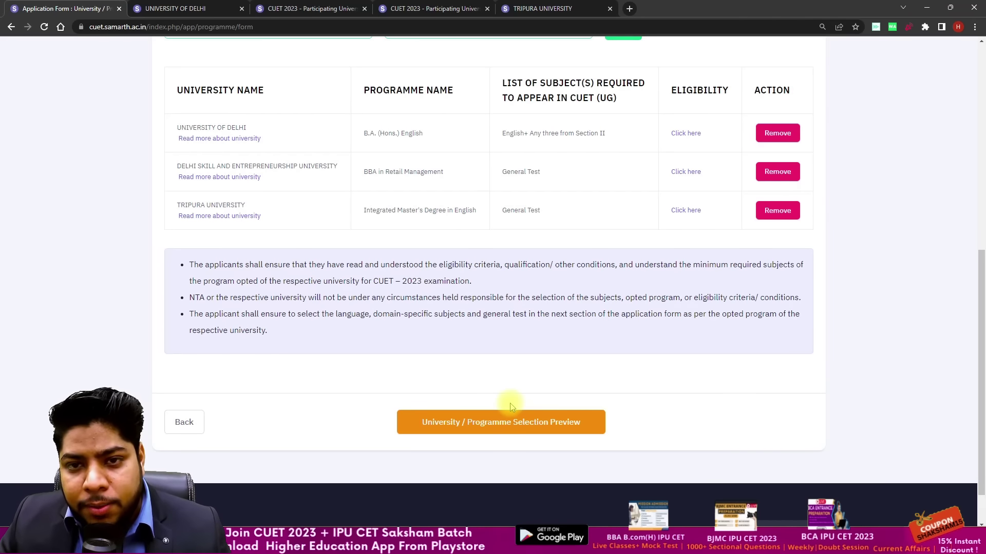
pyautogui.click(561, 428)
pyautogui.scroll(-5, 536, 343)
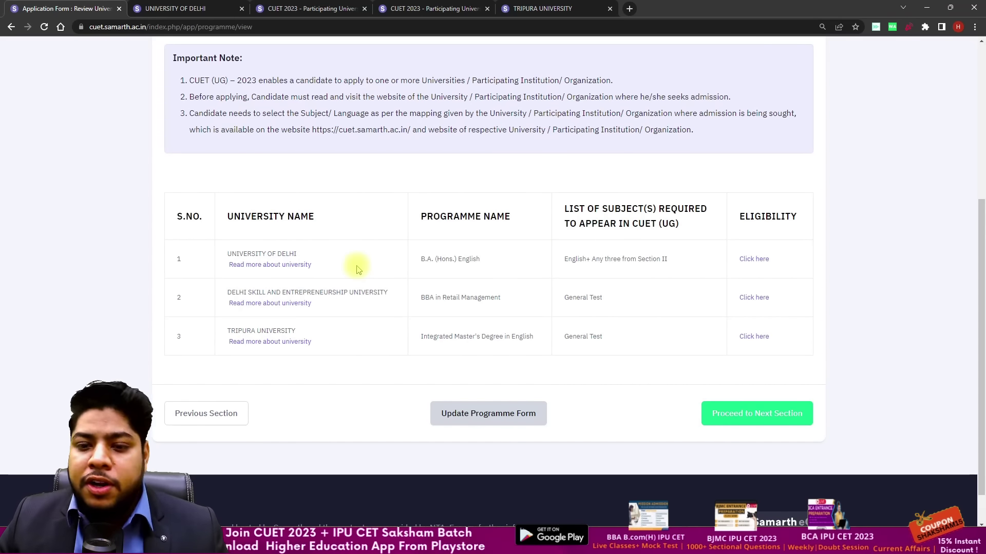
# Step: Proceed to the Test Paper / Subject(s) Selection section and bring up its ten subject dropdowns
pyautogui.click(755, 414)
pyautogui.scroll(-10, 642, 353)
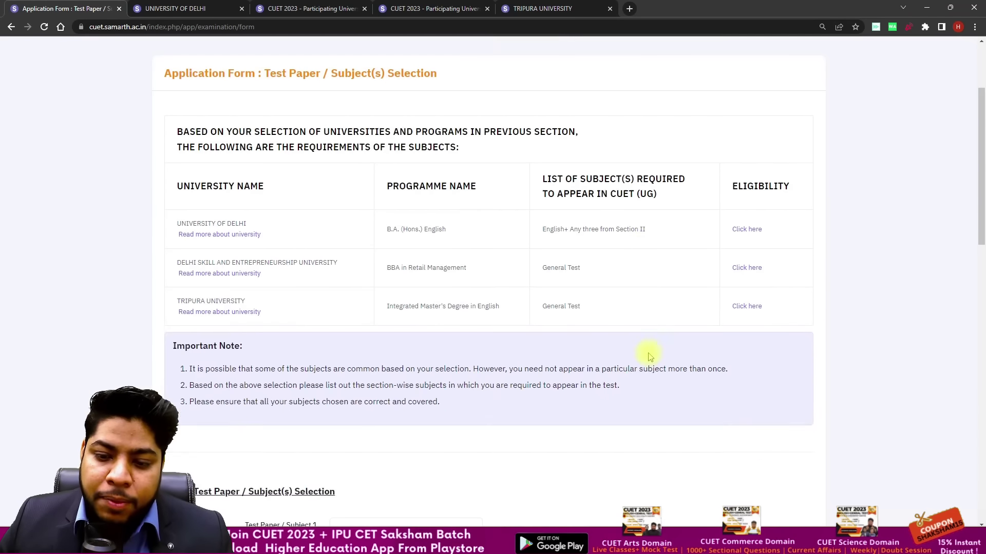
pyautogui.scroll(-5, 616, 352)
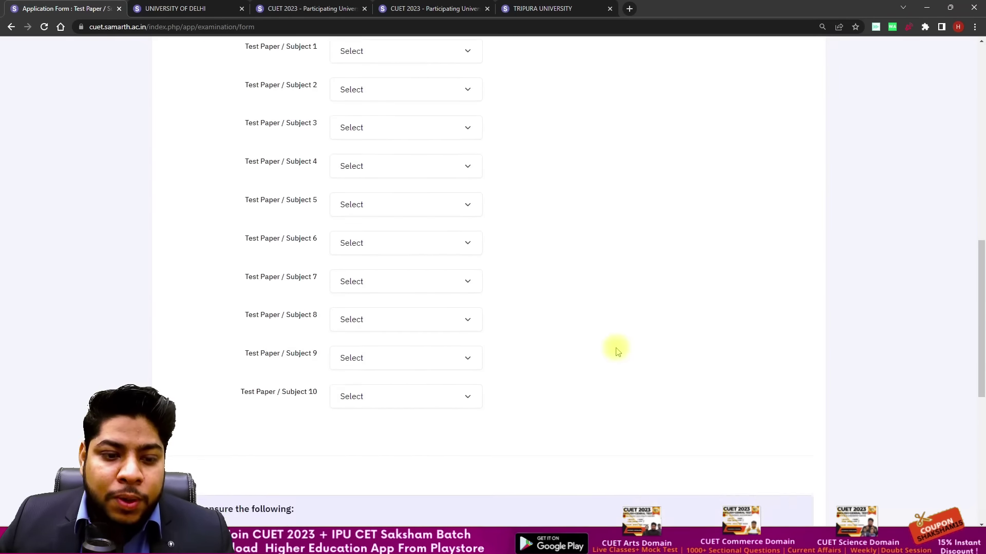
pyautogui.scroll(5, 614, 346)
pyautogui.click(561, 250)
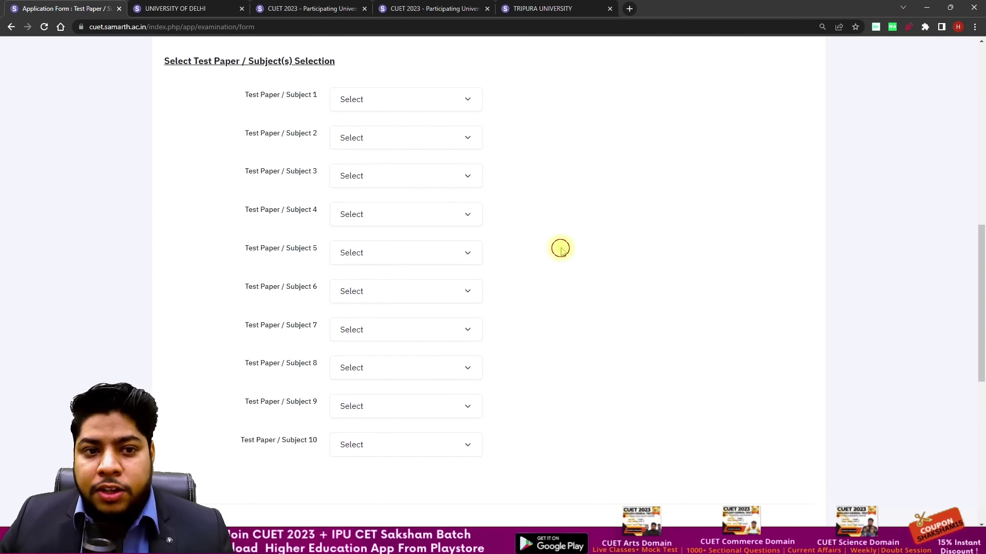
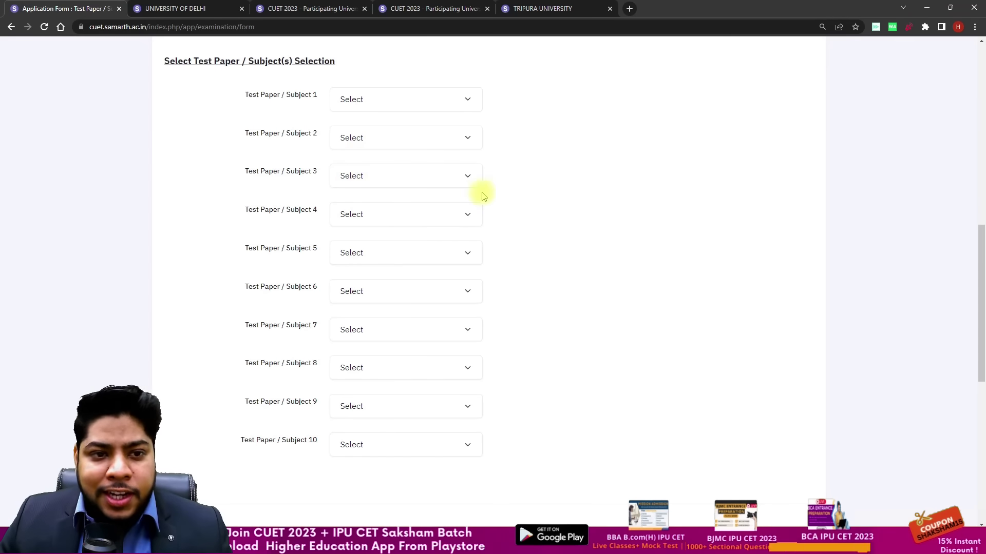
# Step: Choose 101 : English as Subject 1, checking the University of Delhi eligibility table
pyautogui.click(390, 99)
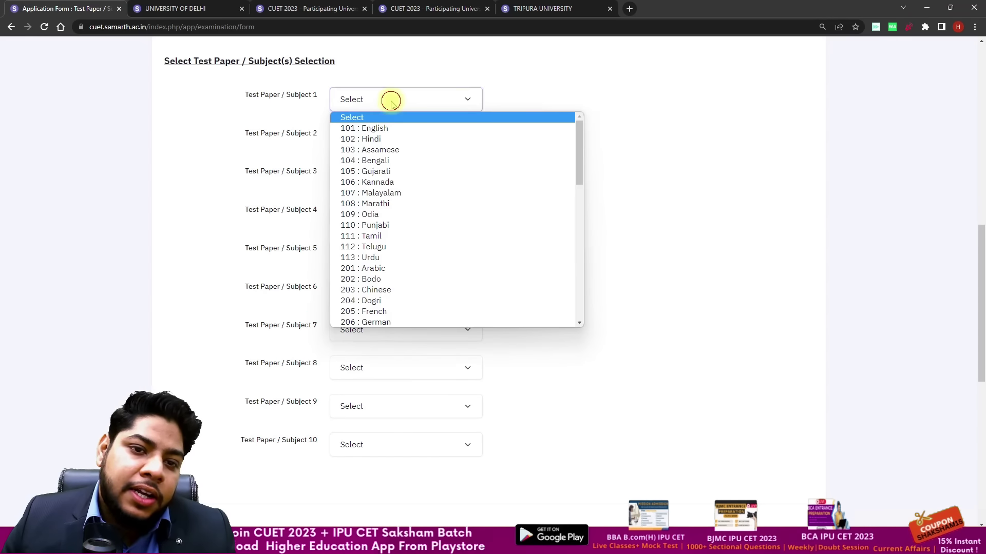
pyautogui.click(385, 128)
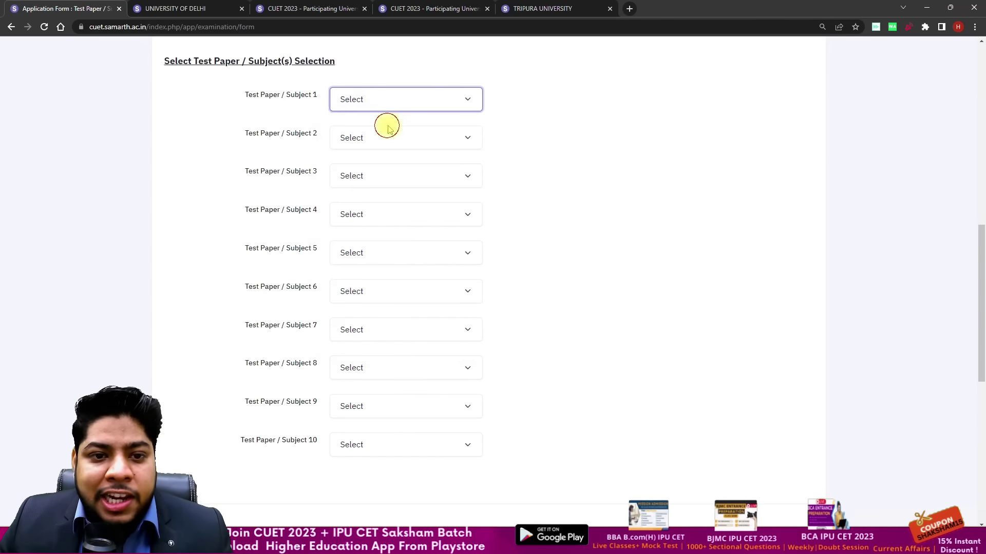
pyautogui.click(218, 8)
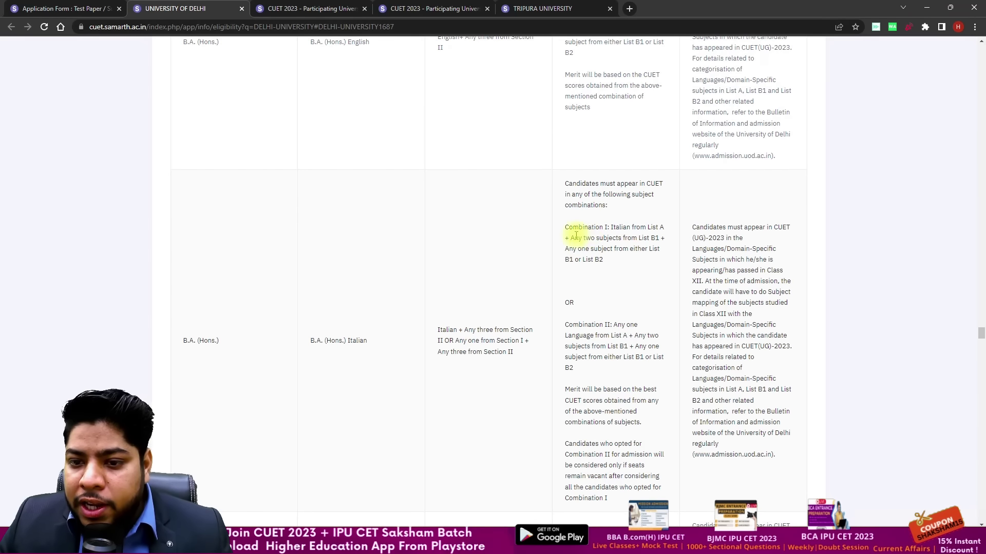
pyautogui.scroll(-10, 561, 237)
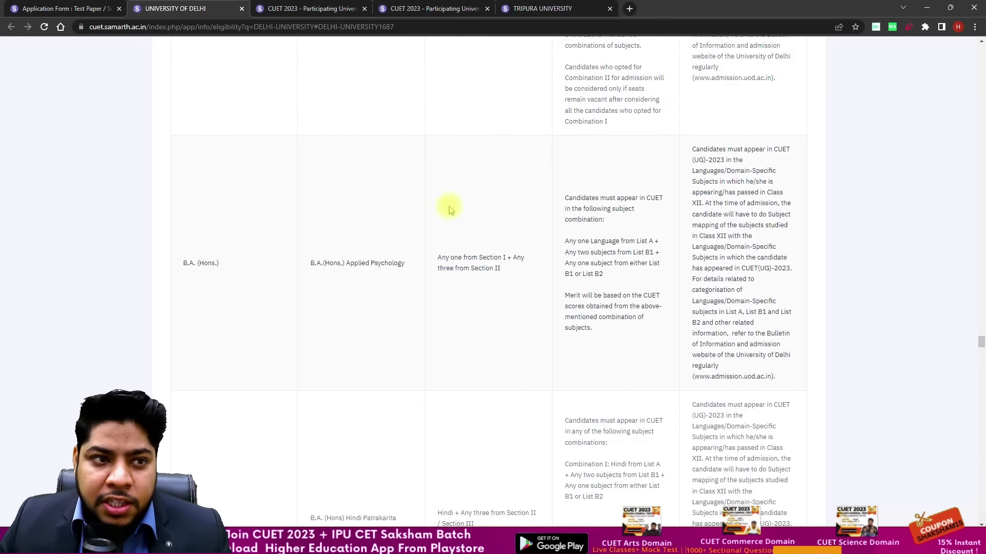
pyautogui.click(125, 4)
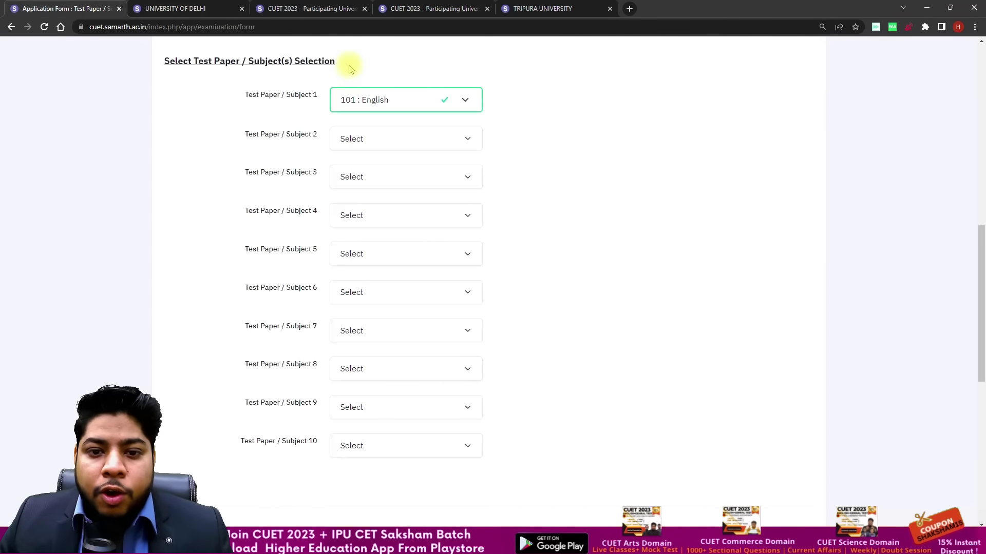
# Step: Choose 322 : Physics as Subject 2 with English as its medium
pyautogui.click(458, 139)
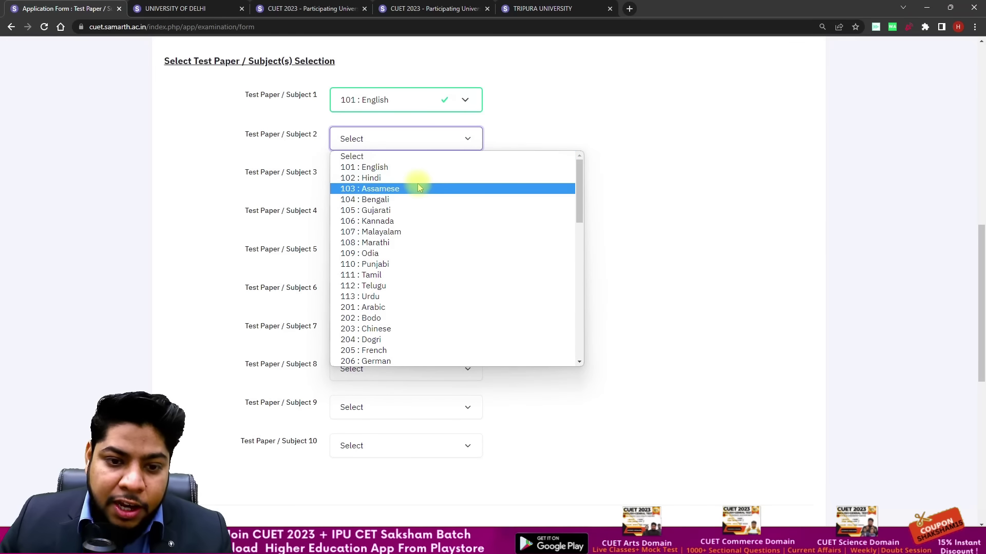
pyautogui.scroll(-10, 417, 200)
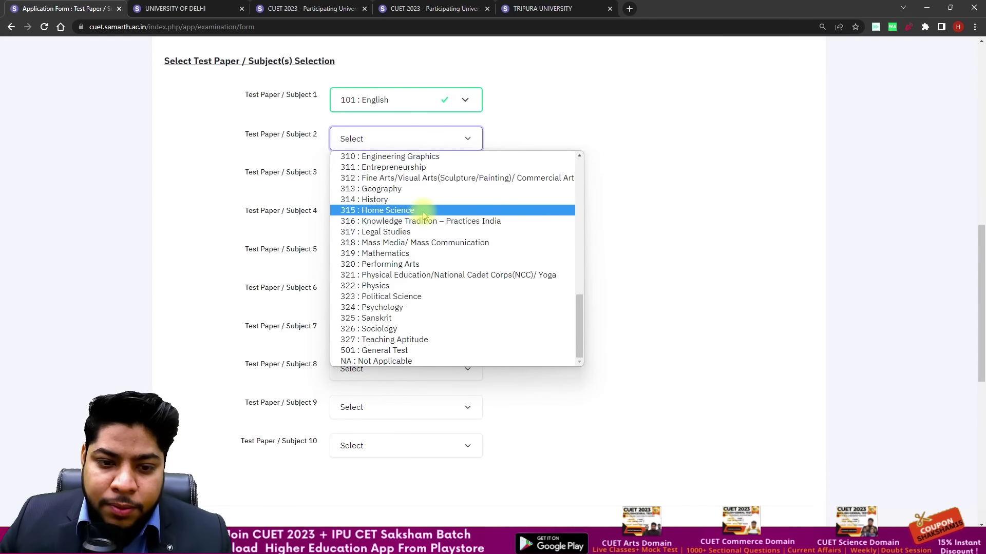
pyautogui.click(418, 286)
pyautogui.click(398, 180)
pyautogui.click(726, 179)
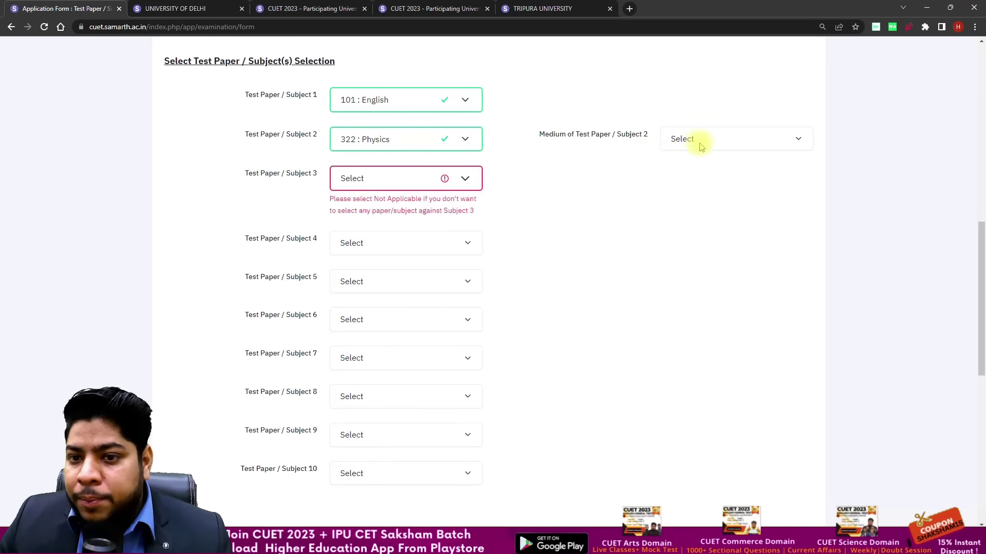
pyautogui.click(694, 143)
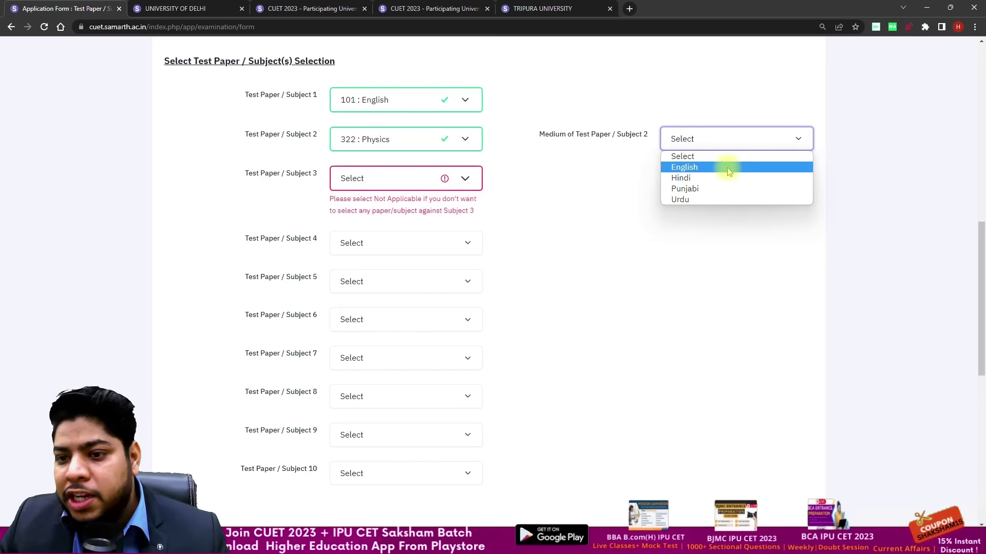
pyautogui.click(729, 168)
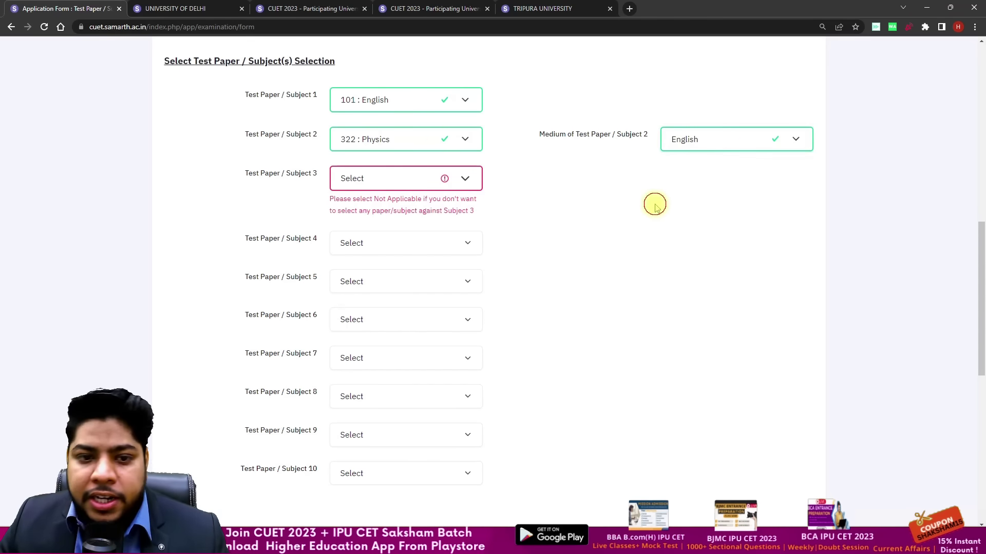
# Step: Choose 306 : Chemistry as Subject 3 with English as its medium
pyautogui.click(430, 175)
pyautogui.scroll(-10, 437, 229)
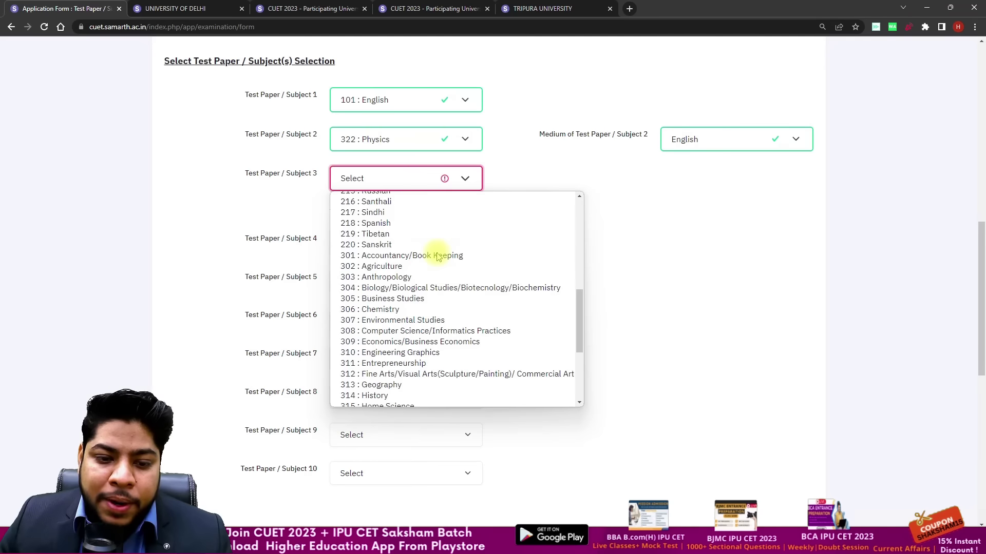
pyautogui.click(426, 206)
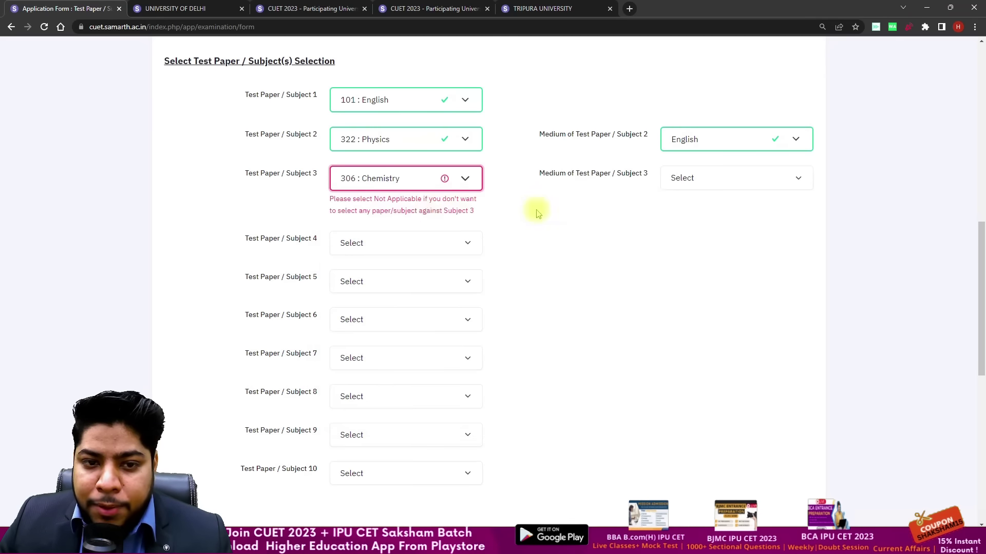
pyautogui.click(708, 181)
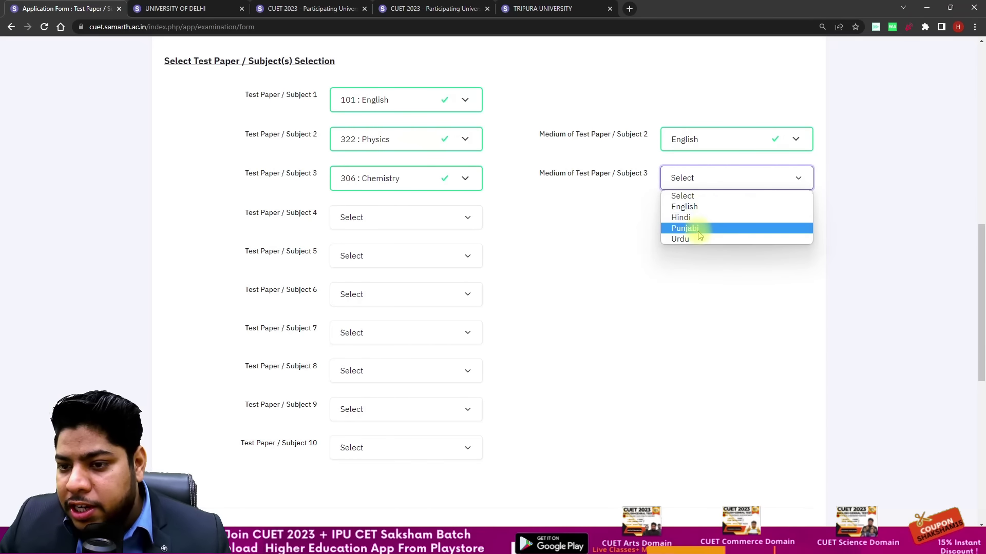
pyautogui.click(690, 207)
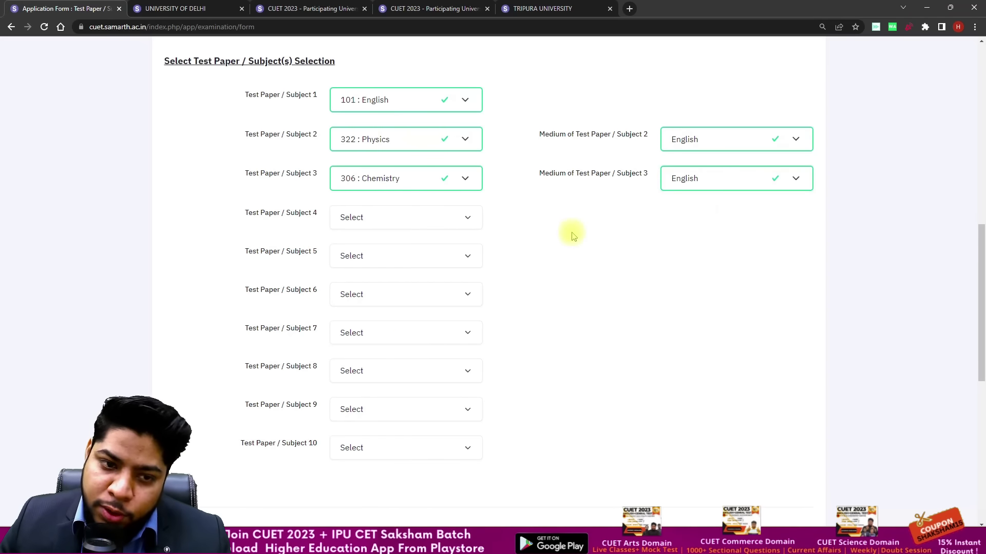
pyautogui.click(468, 215)
# Step: Select 319 : Mathematics as Subject 4 with English medium
pyautogui.scroll(-20, 410, 316)
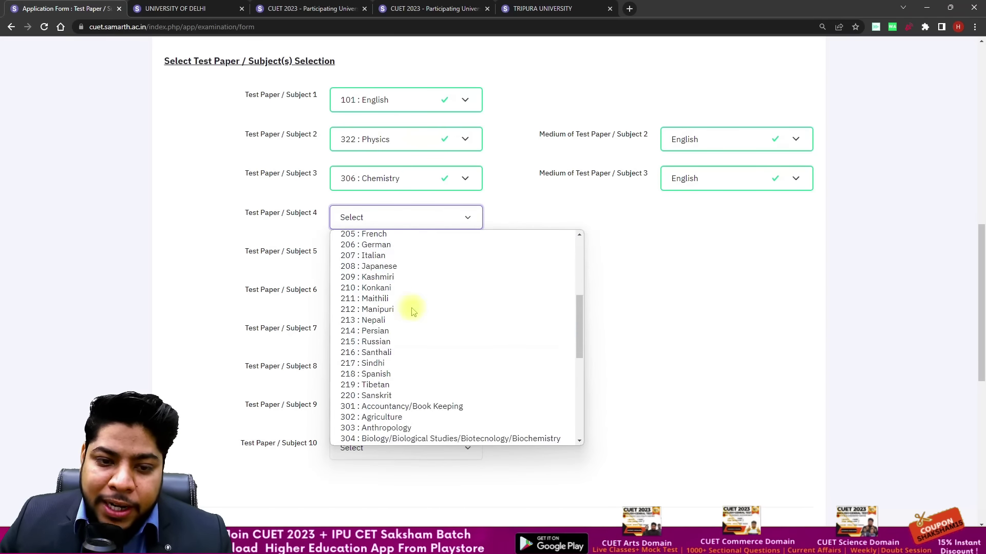
pyautogui.scroll(4, 406, 277)
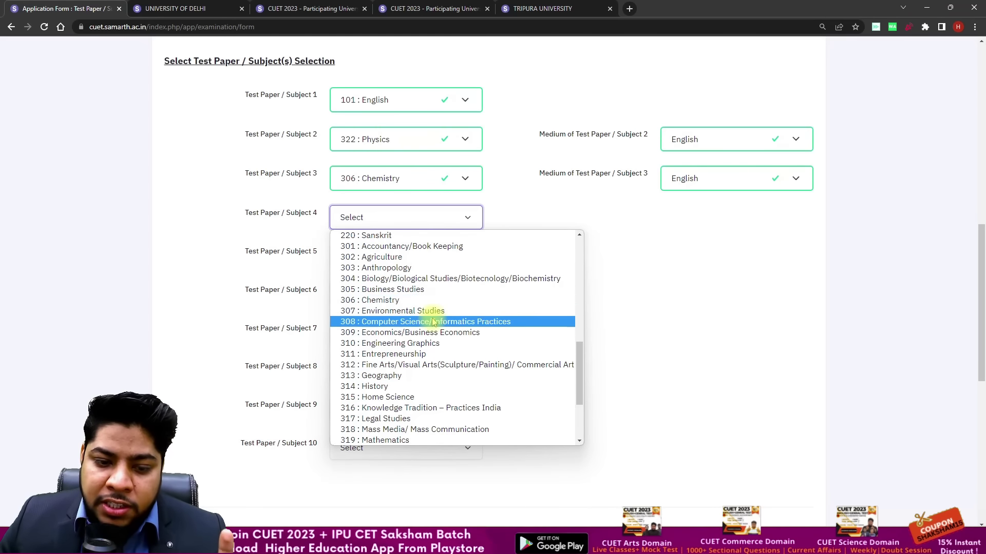
pyautogui.scroll(-4, 429, 323)
pyautogui.click(426, 333)
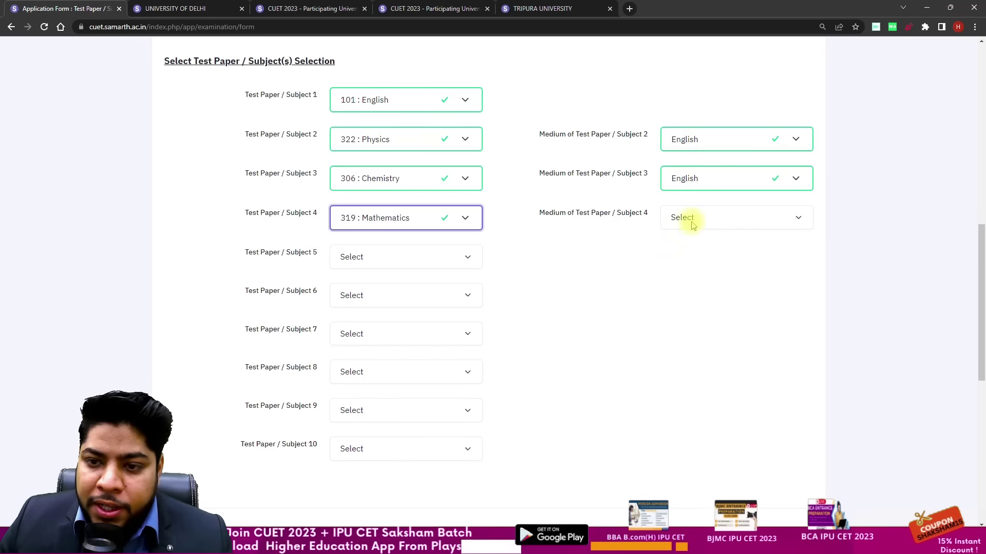
pyautogui.click(716, 218)
pyautogui.click(708, 244)
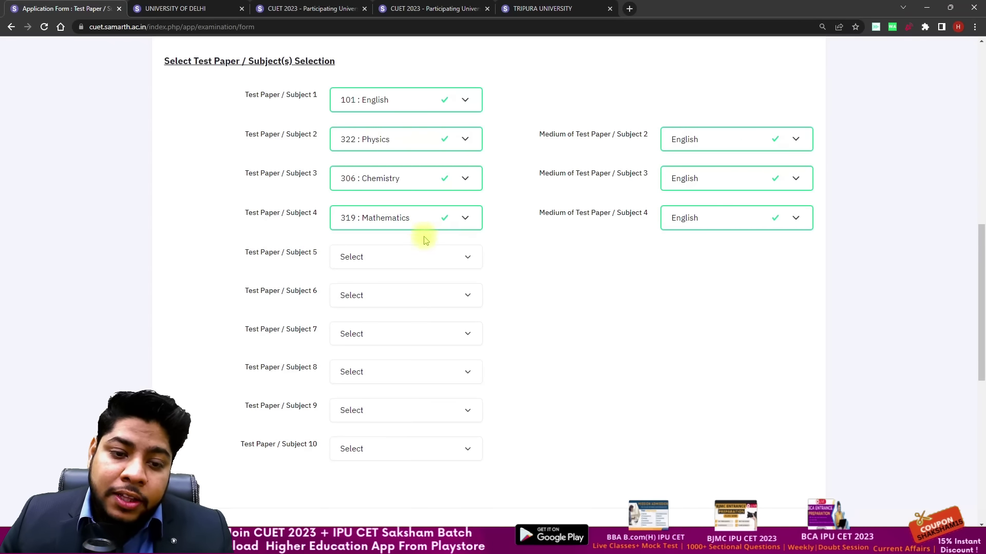
# Step: Select 501 : General Test as Subject 5, leaving Subject 6 empty
pyautogui.click(429, 256)
pyautogui.scroll(-10, 435, 329)
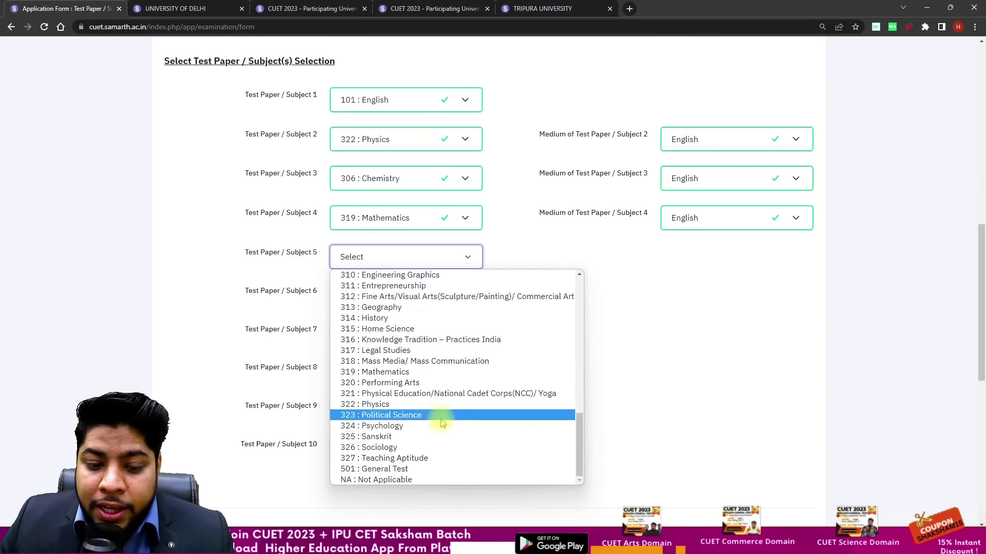
pyautogui.click(424, 469)
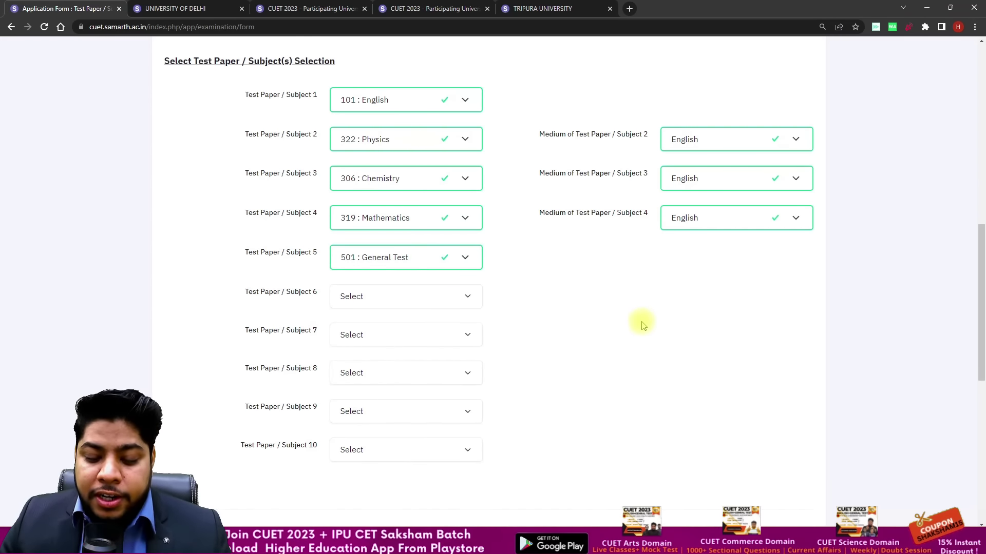
pyautogui.click(435, 293)
pyautogui.click(480, 310)
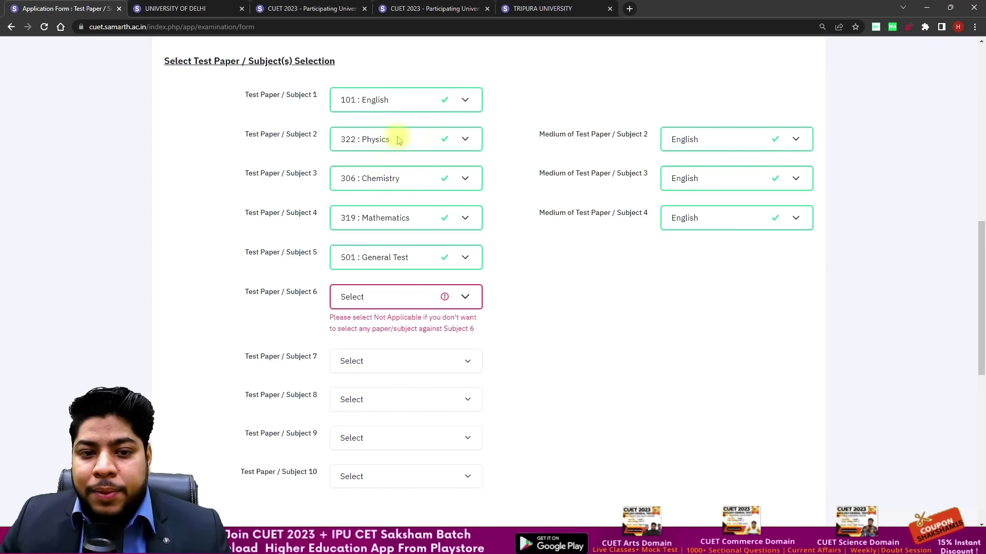
# Step: Review the Tripura University eligibility table, highlighting its General Test requirement
pyautogui.click(287, 4)
pyautogui.click(395, 6)
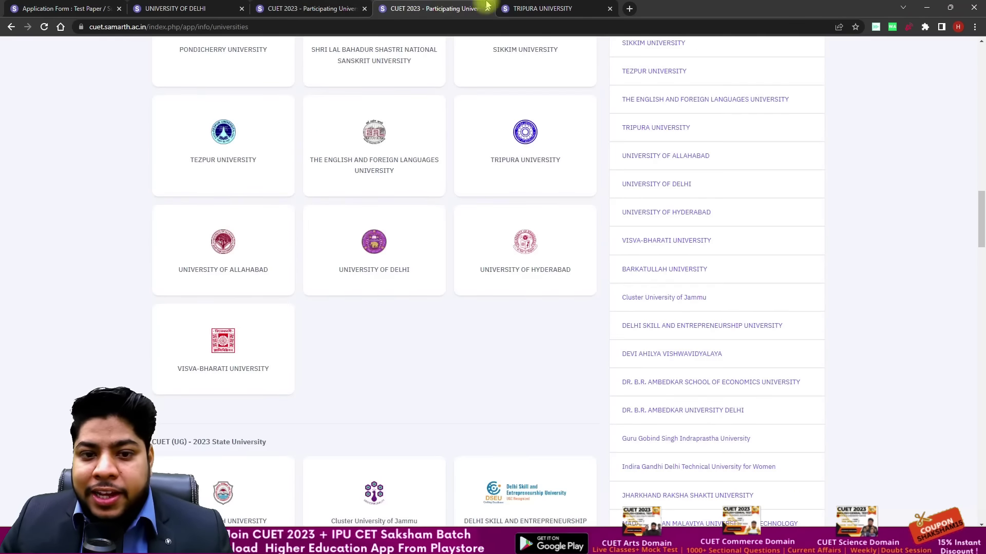
pyautogui.click(510, 6)
pyautogui.scroll(-1, 497, 263)
pyautogui.moveTo(183, 310); pyautogui.dragTo(274, 339)
pyautogui.moveTo(436, 310); pyautogui.dragTo(484, 310)
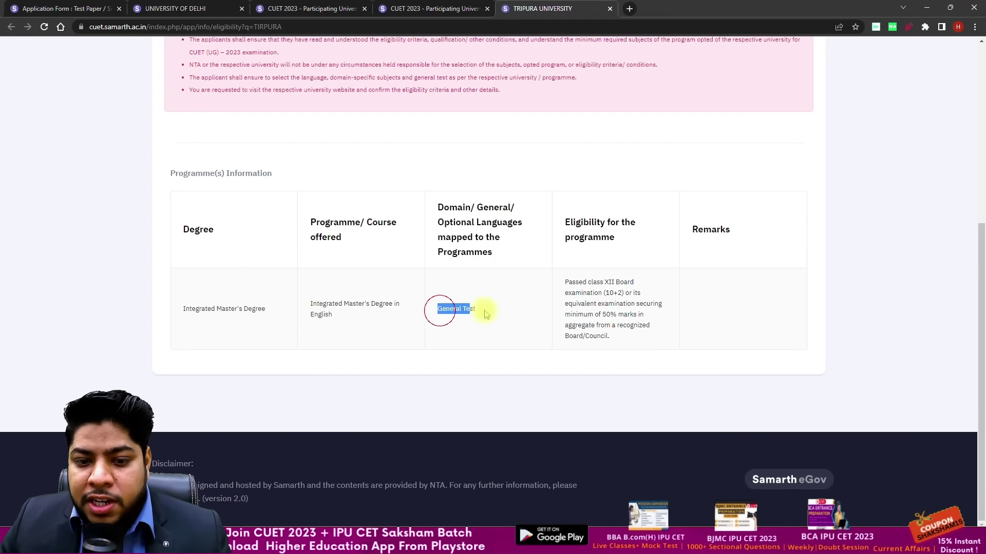
pyautogui.click(61, 9)
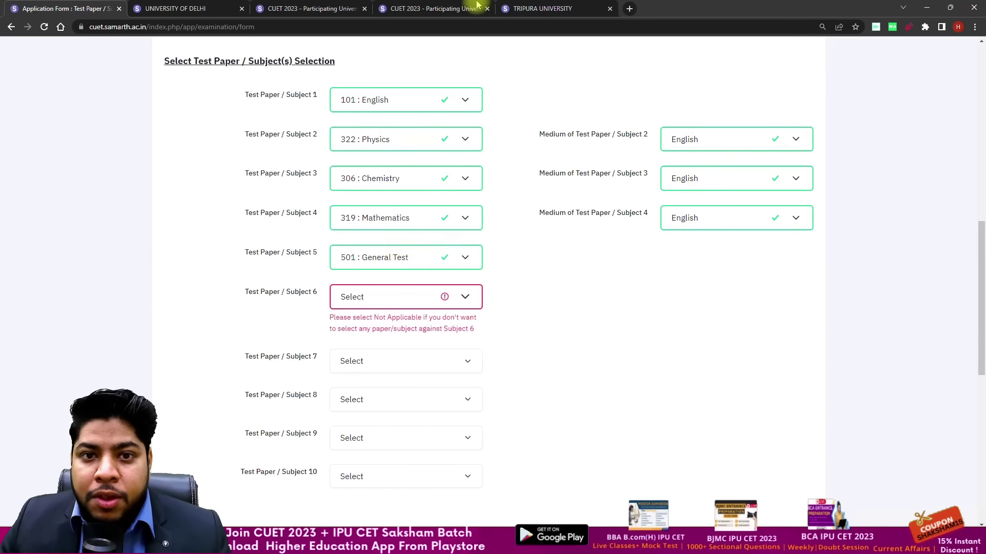
# Step: Reopen the University of Delhi programme eligibility table from the participating universities list
pyautogui.click(473, 7)
pyautogui.click(324, 6)
pyautogui.click(226, 9)
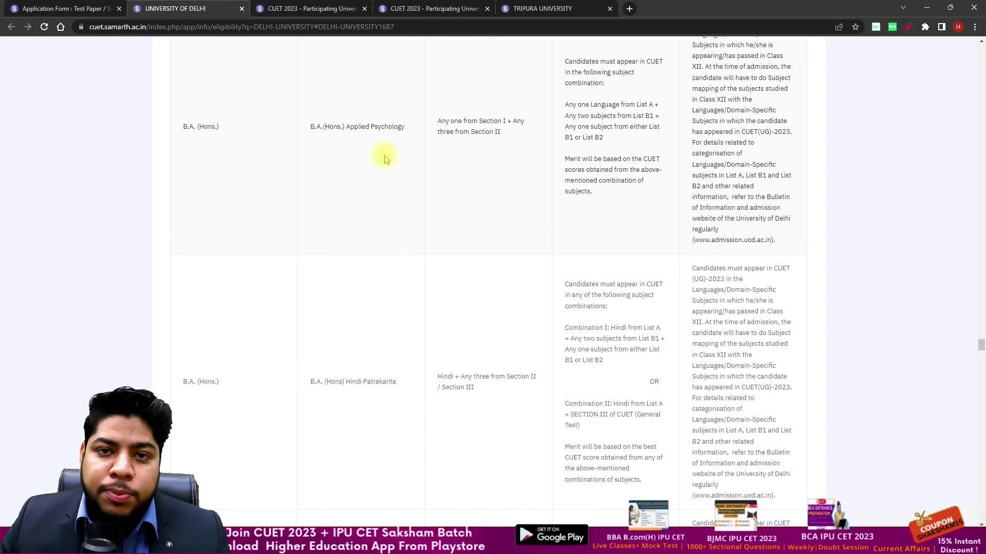
pyautogui.click(62, 8)
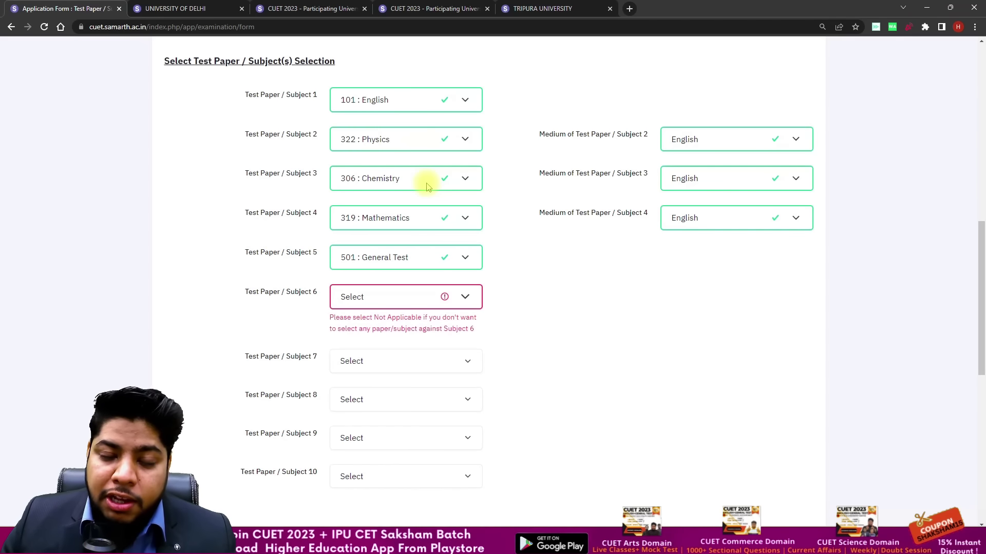
pyautogui.click(241, 8)
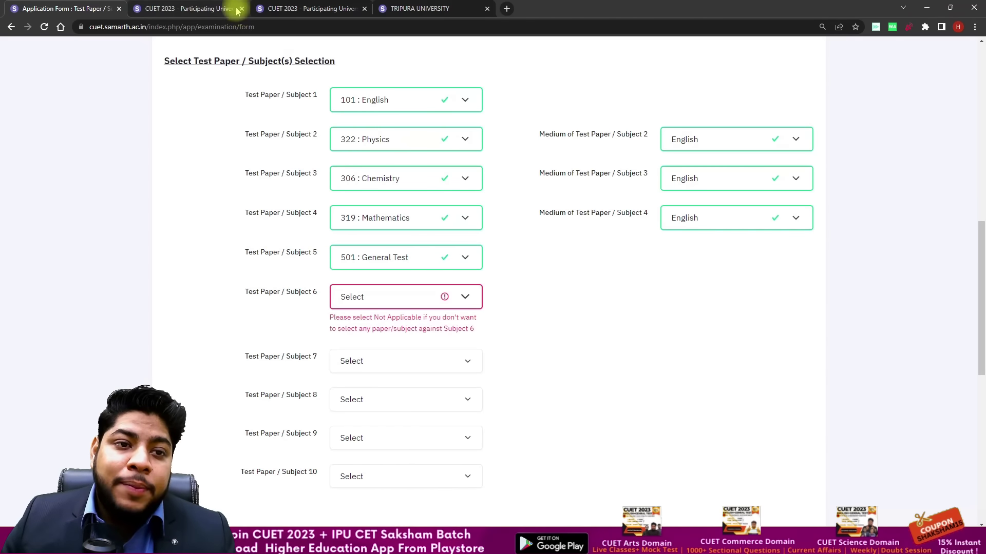
pyautogui.click(234, 8)
pyautogui.click(407, 378)
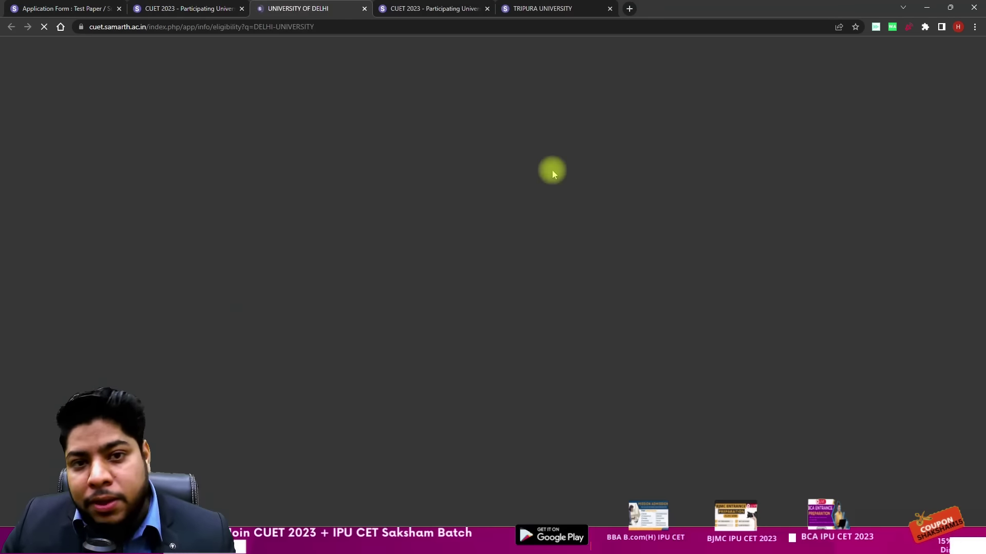
pyautogui.scroll(-8, 544, 149)
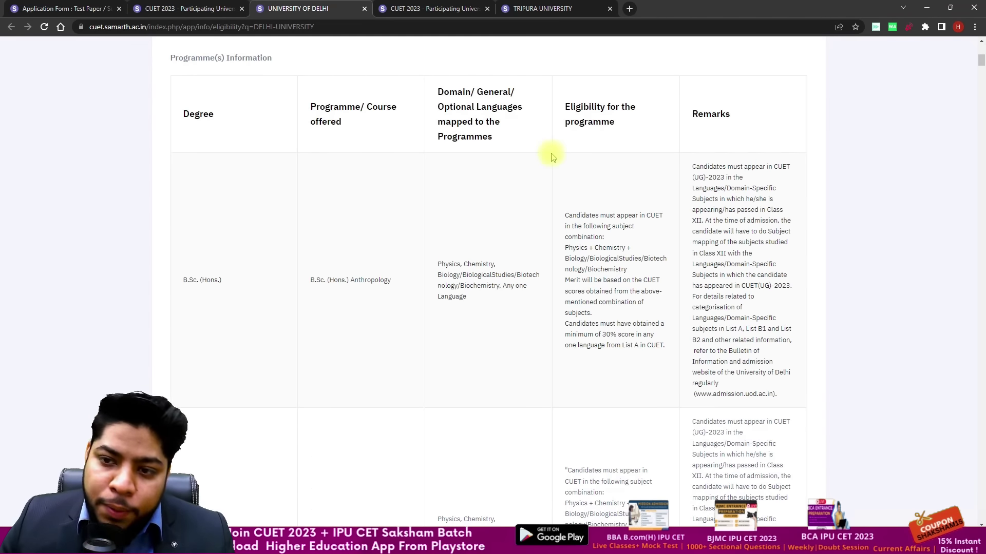
pyautogui.click(60, 8)
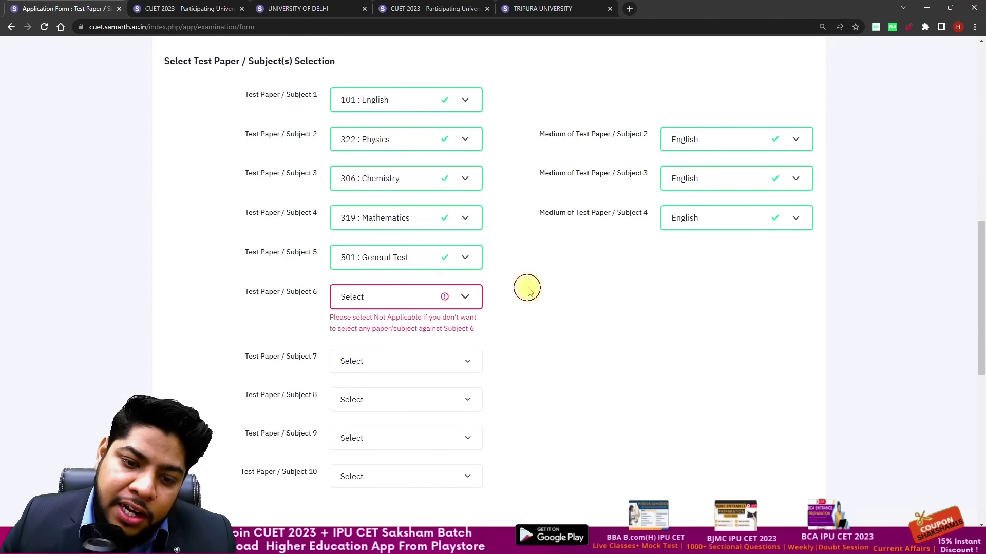
# Step: Check the Subject 6 options, then scroll through University of Delhi's eligibility details again
pyautogui.click(462, 298)
pyautogui.click(590, 254)
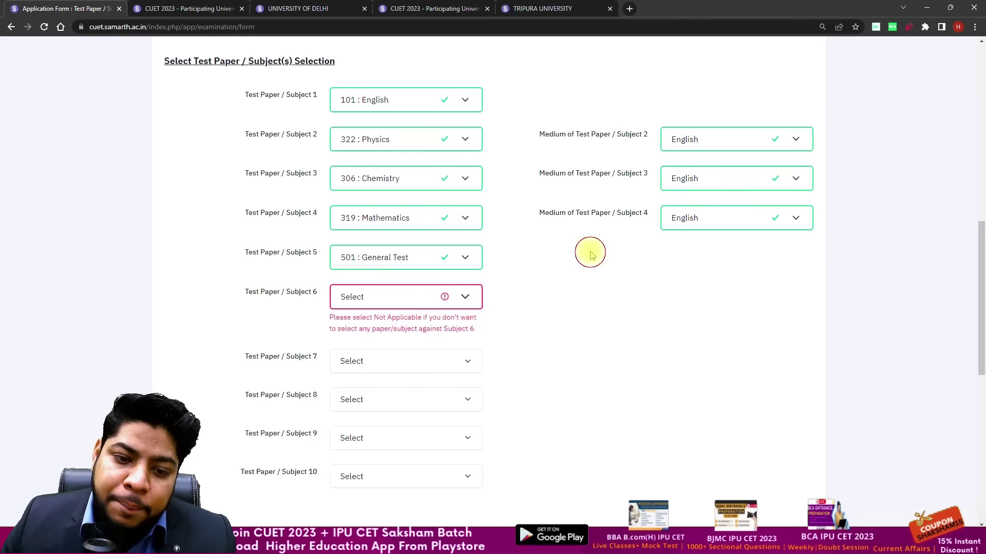
pyautogui.scroll(-2, 582, 257)
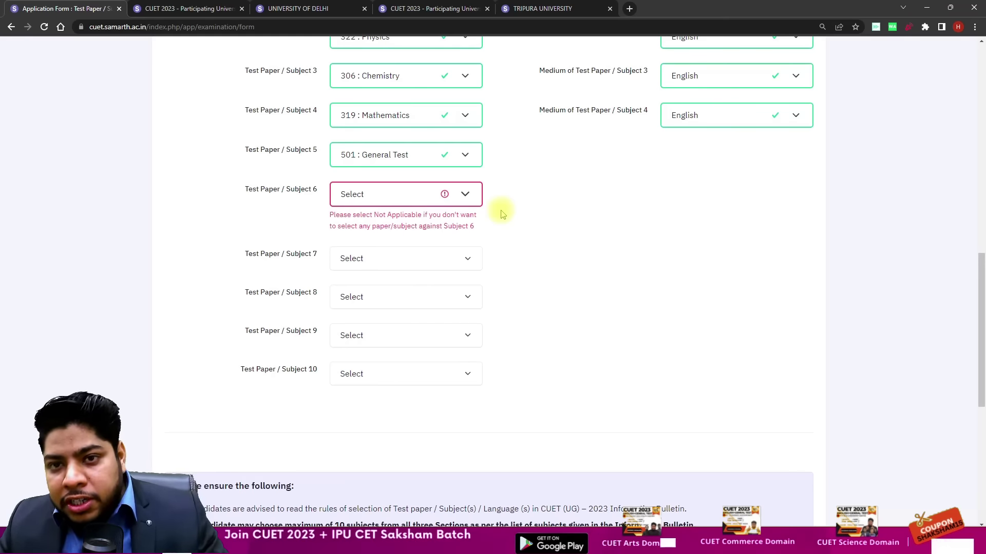
pyautogui.scroll(3, 493, 205)
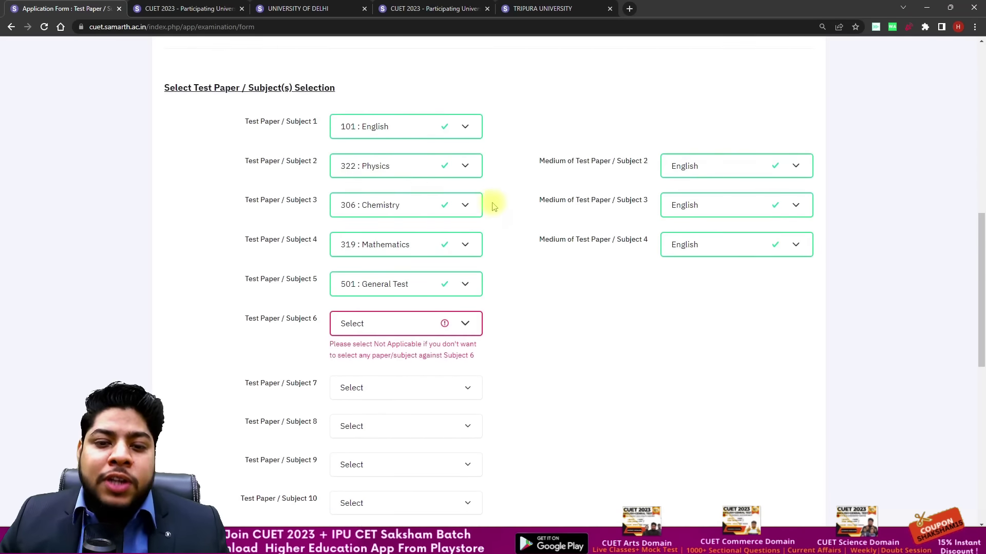
pyautogui.click(193, 8)
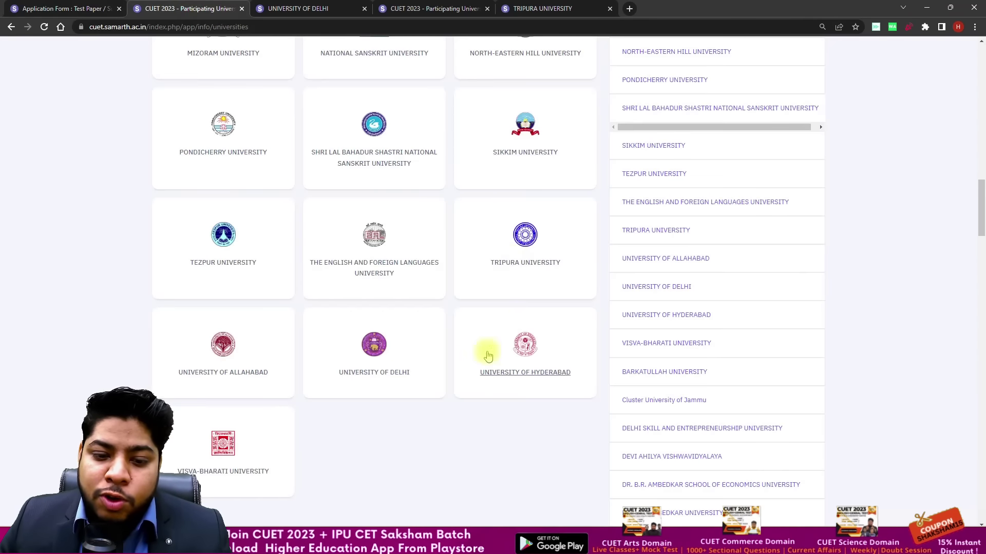
pyautogui.click(392, 369)
pyautogui.scroll(-15, 551, 196)
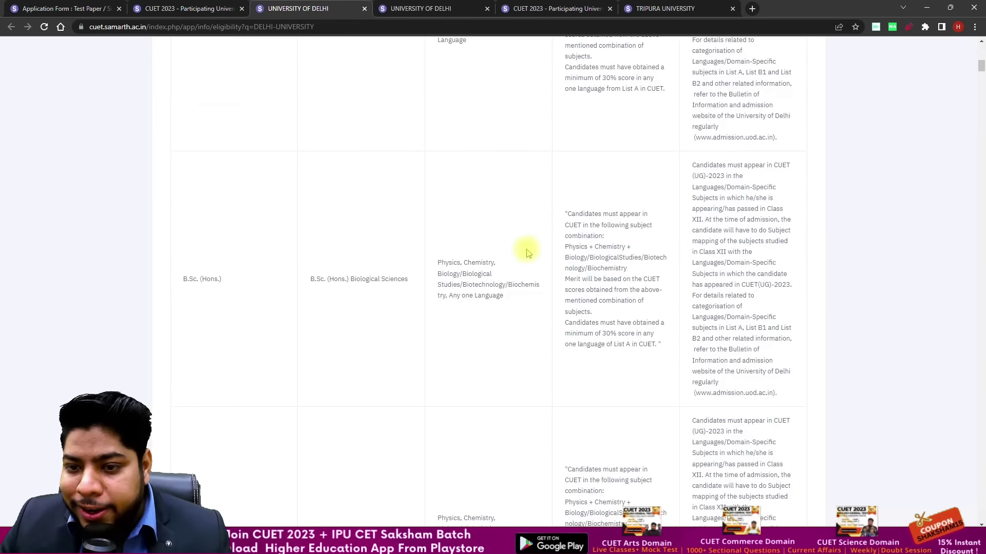
pyautogui.scroll(-10, 545, 241)
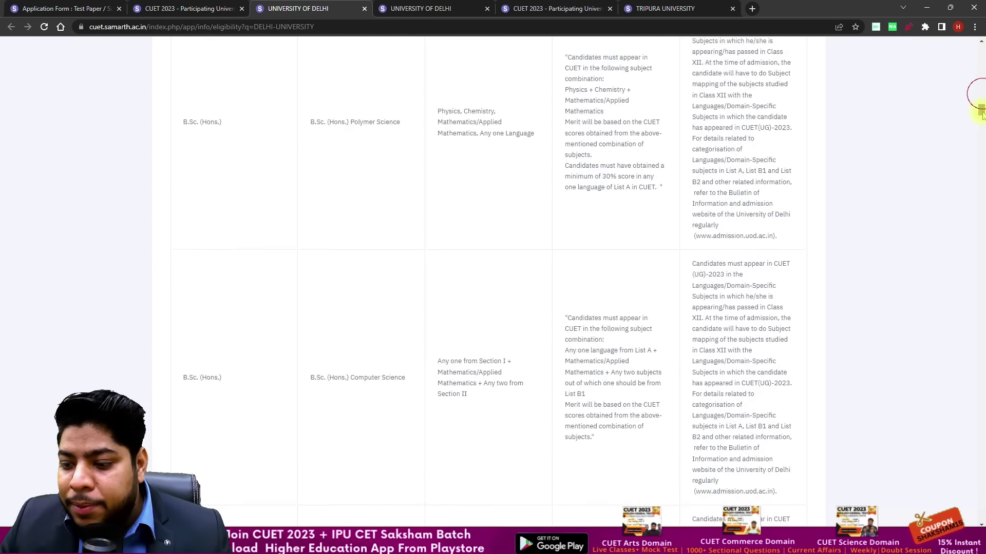
pyautogui.click(62, 9)
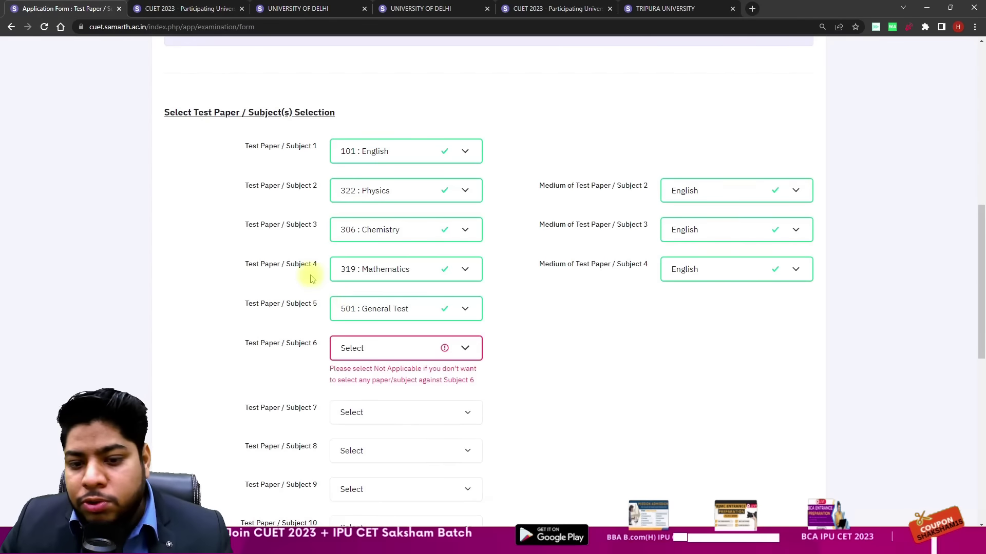
# Step: Tick the declaration, save, and set Subject 6 to NA : Not Applicable
pyautogui.scroll(-10, 598, 314)
pyautogui.click(171, 303)
pyautogui.click(506, 378)
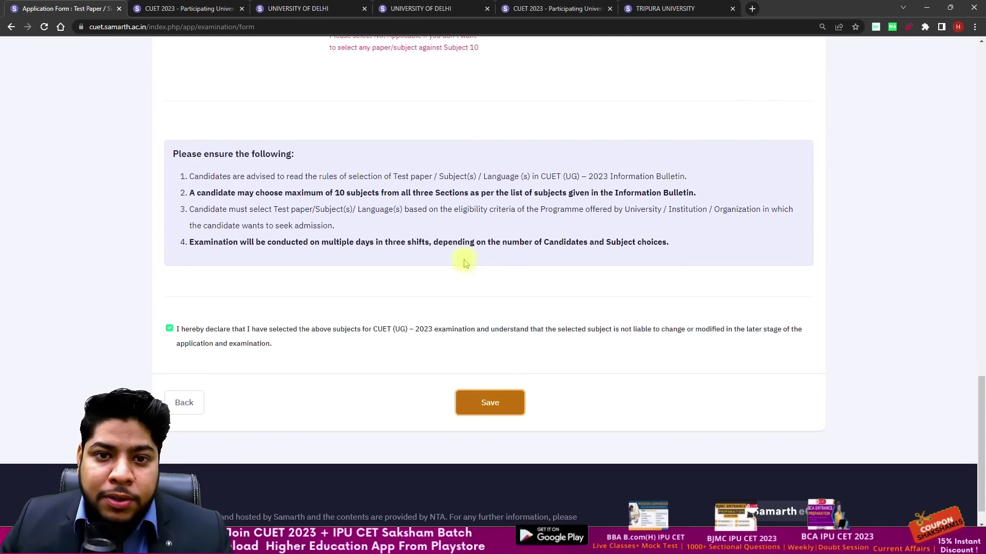
pyautogui.scroll(9, 498, 406)
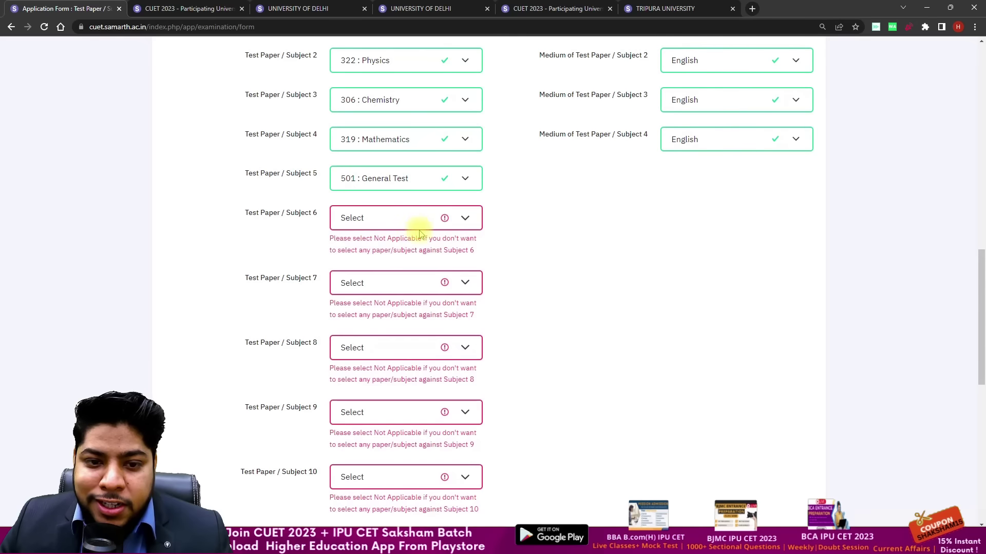
pyautogui.click(419, 229)
pyautogui.scroll(-15, 390, 266)
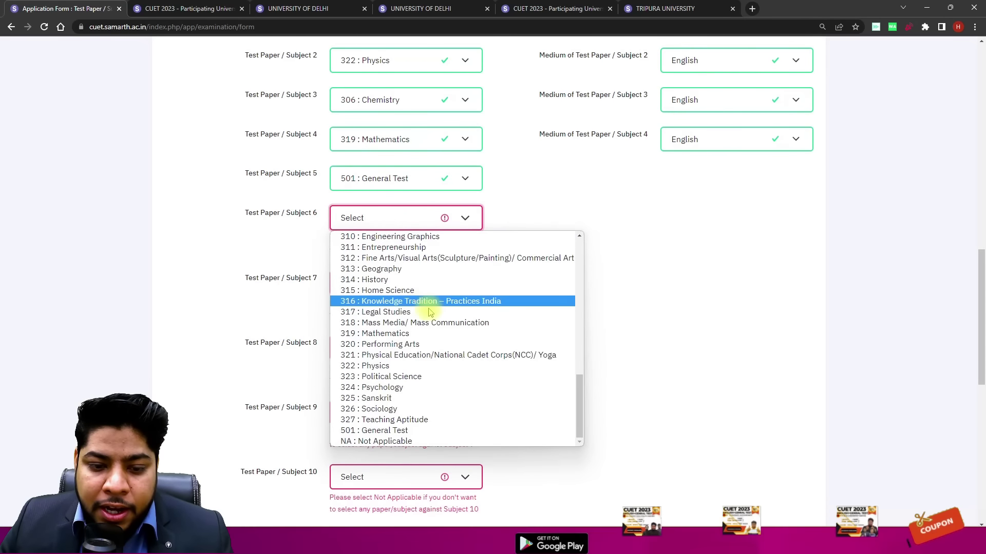
pyautogui.click(376, 441)
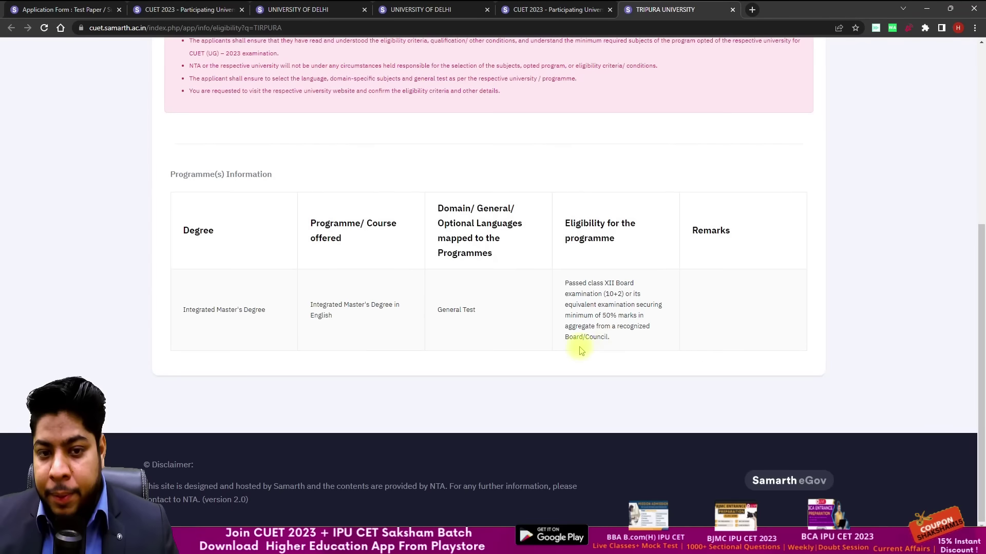
pyautogui.scroll(4, 492, 251)
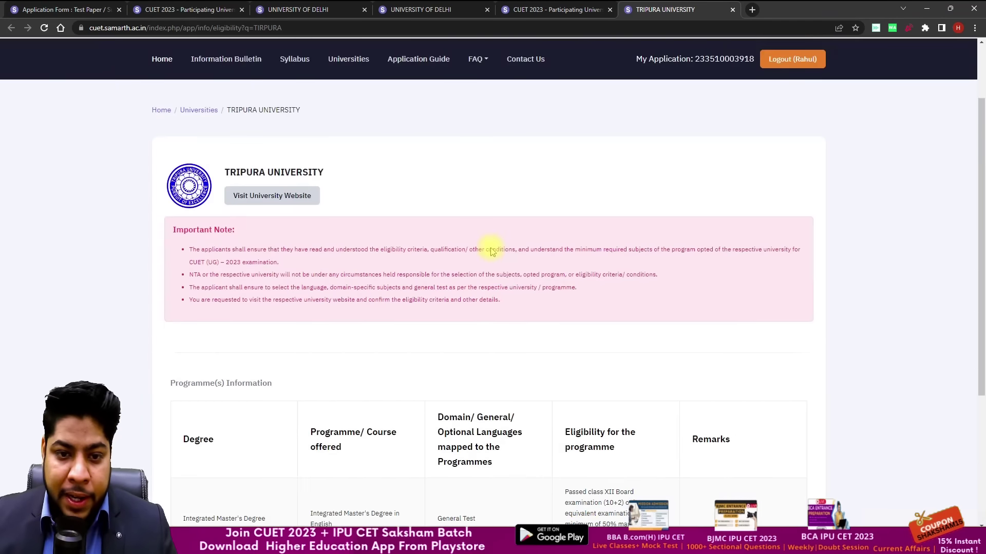
pyautogui.click(2, 6)
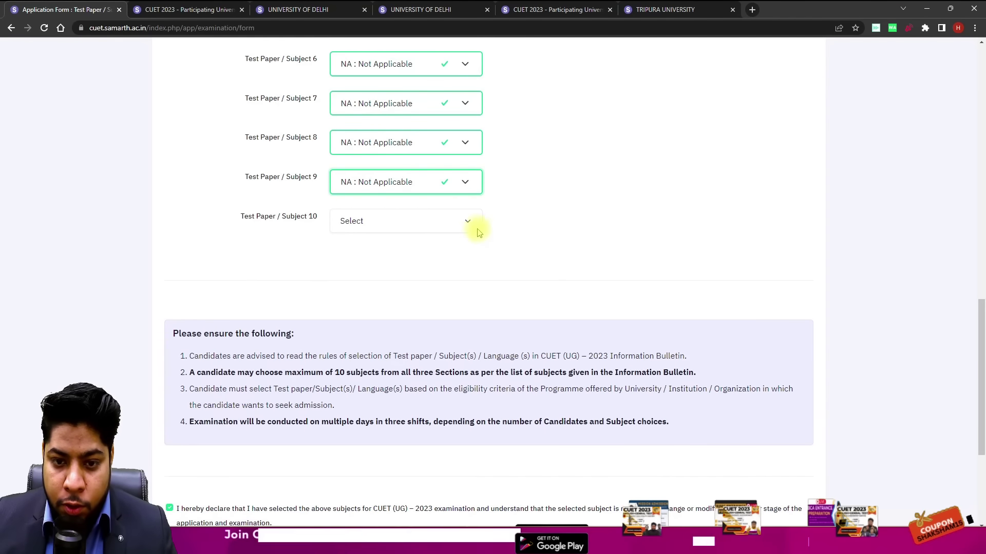
# Step: Set Subject 10 to NA : Not Applicable, save, and review the test paper summary
pyautogui.click(467, 223)
pyautogui.scroll(-10, 452, 360)
pyautogui.scroll(-1, 402, 437)
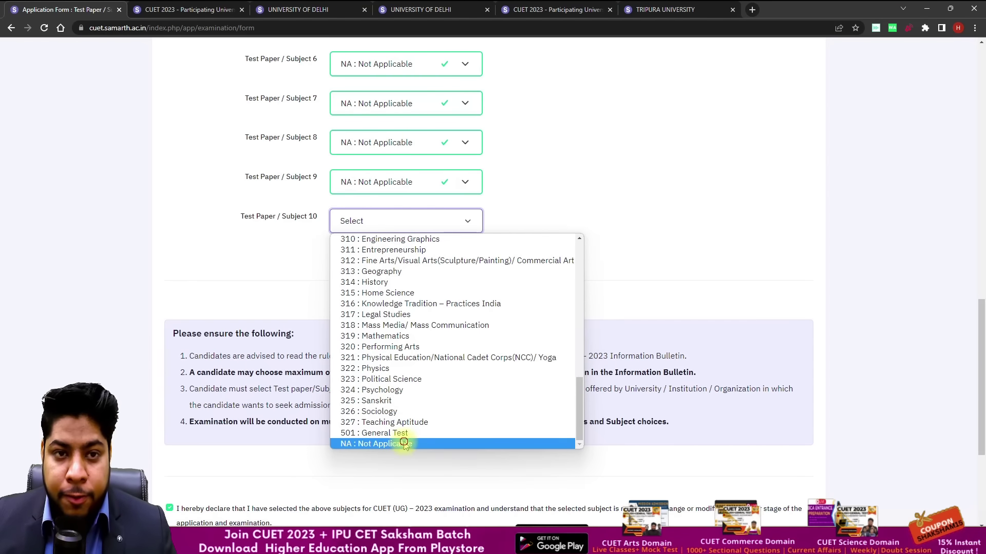
pyautogui.click(731, 465)
pyautogui.scroll(-4, 563, 408)
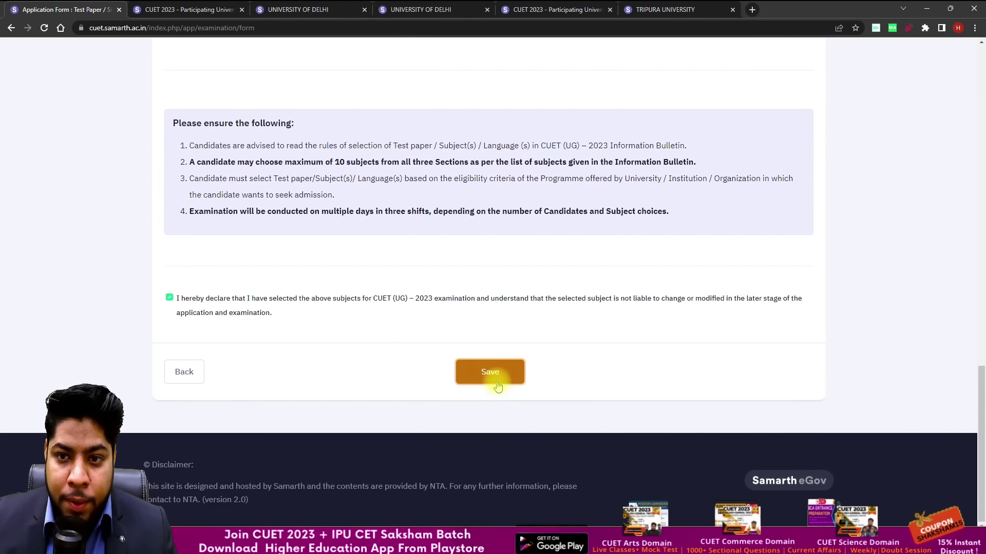
pyautogui.click(490, 373)
pyautogui.scroll(-4, 534, 315)
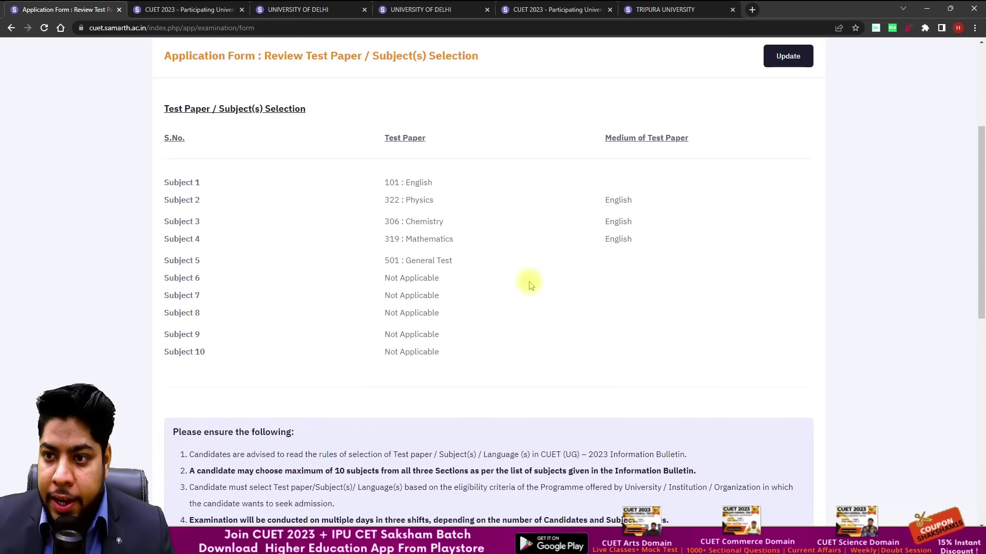
pyautogui.scroll(-2, 538, 270)
pyautogui.scroll(3, 538, 272)
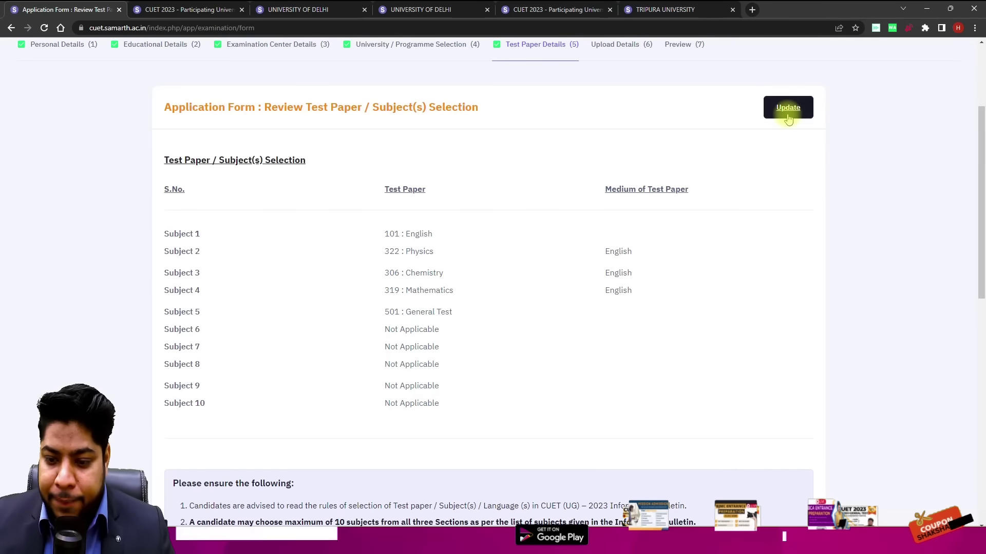
pyautogui.scroll(-5, 770, 180)
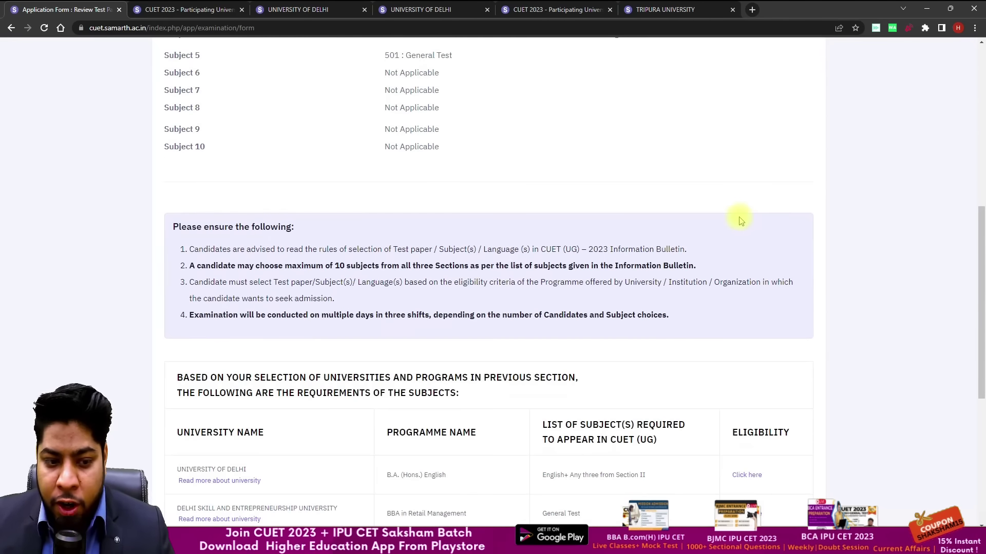
pyautogui.scroll(-3, 739, 216)
pyautogui.scroll(-3, 737, 221)
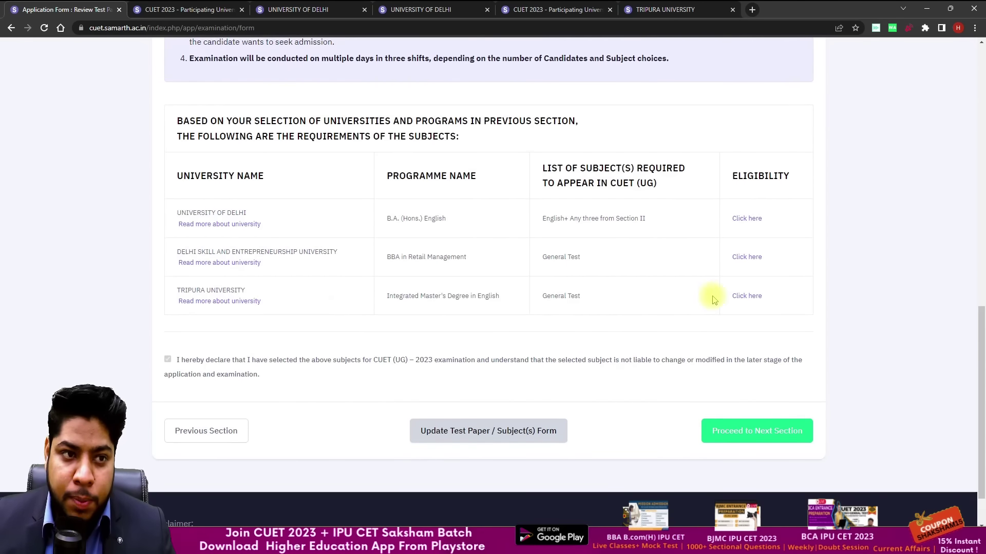
# Step: Upload the candidate's photo from the Desktop Photograph folder as the photograph
pyautogui.click(768, 432)
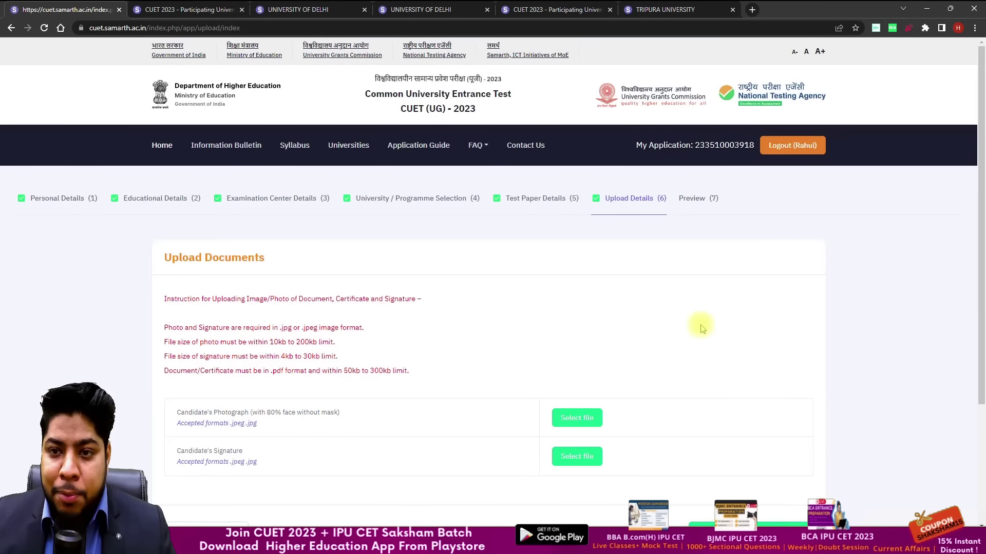
pyautogui.scroll(-2, 546, 291)
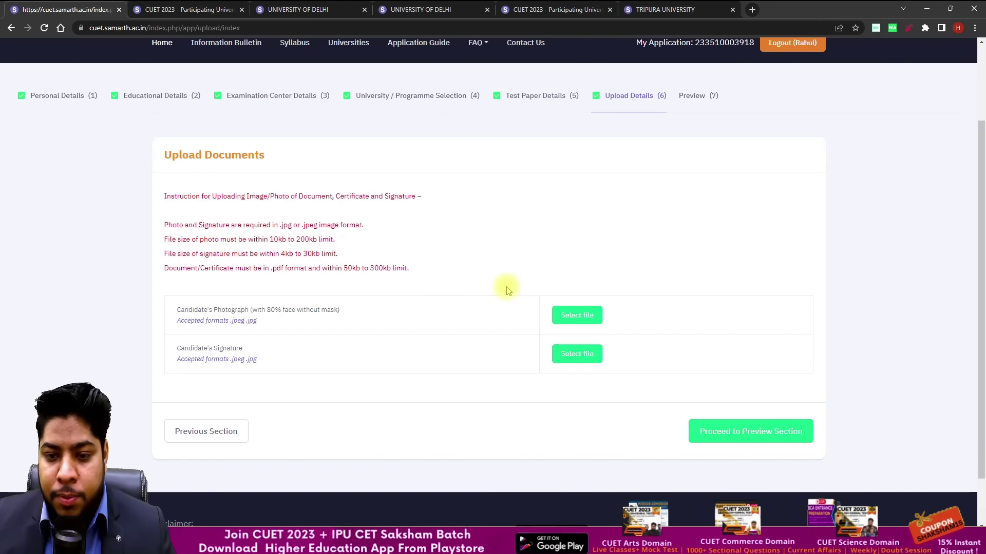
pyautogui.click(576, 315)
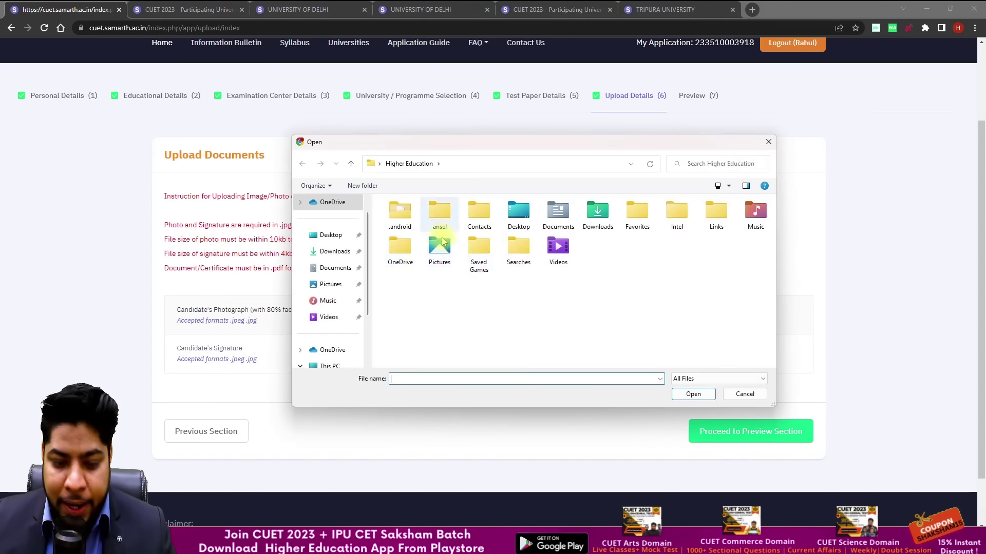
pyautogui.click(330, 235)
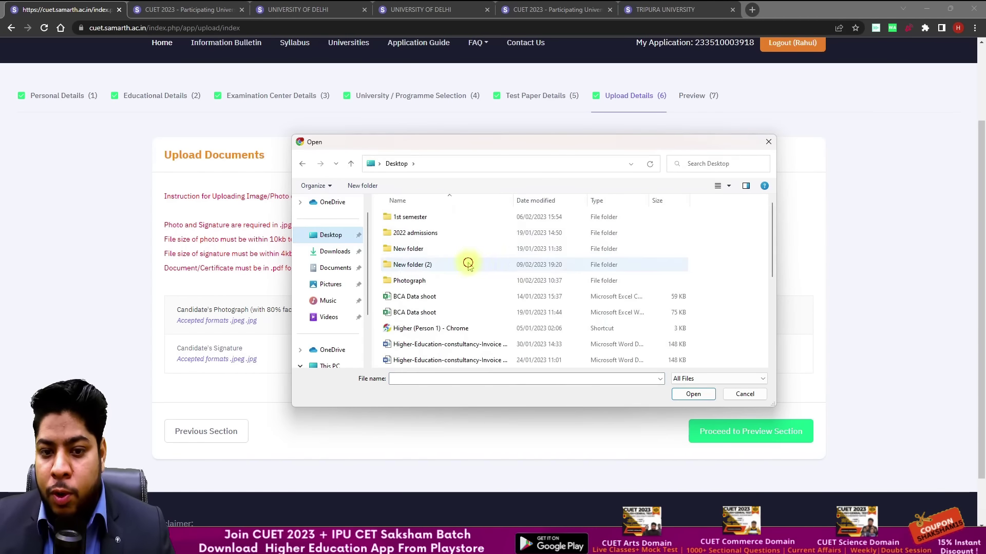
pyautogui.doubleClick(418, 280)
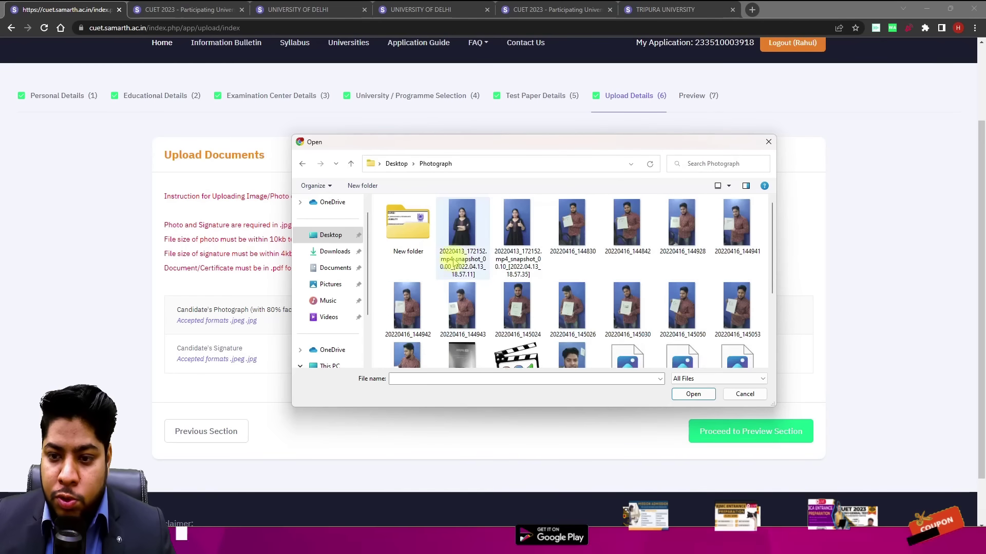
pyautogui.scroll(-3, 557, 272)
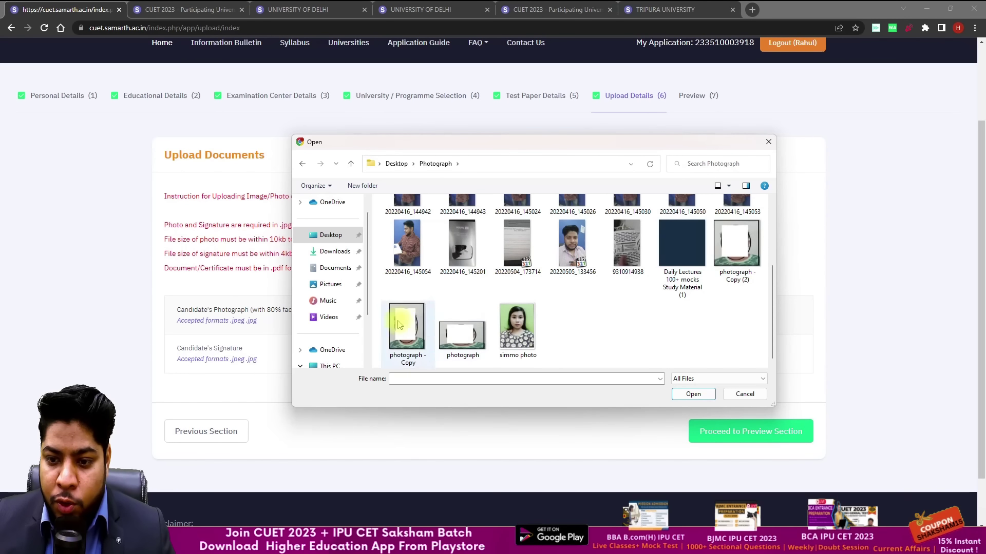
pyautogui.doubleClick(517, 326)
pyautogui.click(646, 317)
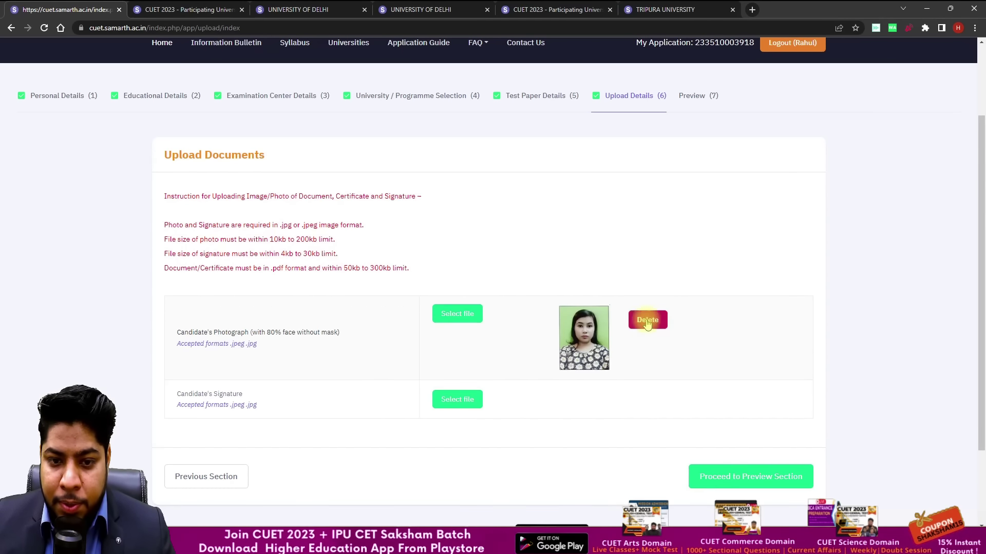
# Step: Upload the signature image and continue to the preview section
pyautogui.scroll(-2, 462, 310)
pyautogui.click(462, 300)
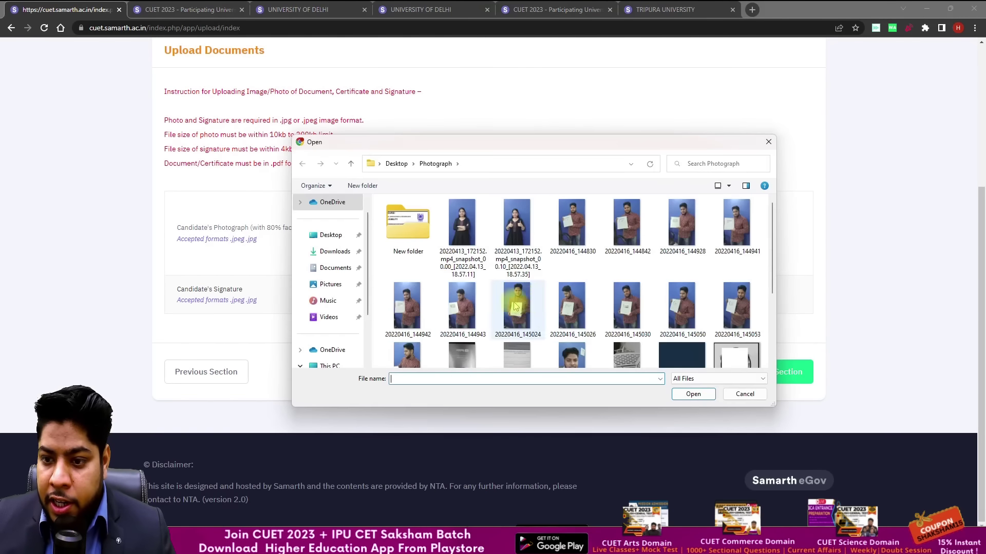
pyautogui.scroll(-3, 529, 308)
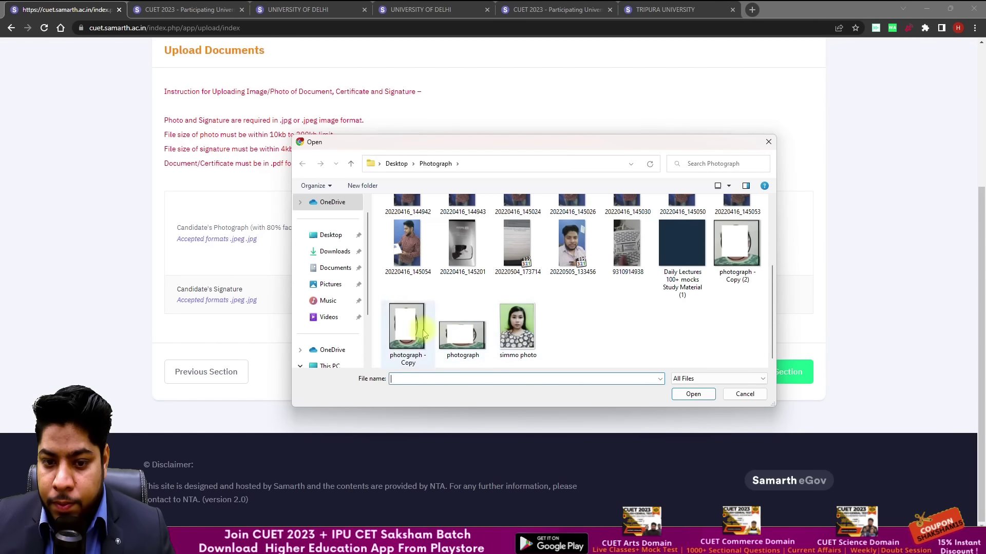
pyautogui.scroll(3, 503, 302)
pyautogui.scroll(-3, 503, 302)
pyautogui.click(462, 335)
pyautogui.click(693, 393)
pyautogui.click(656, 295)
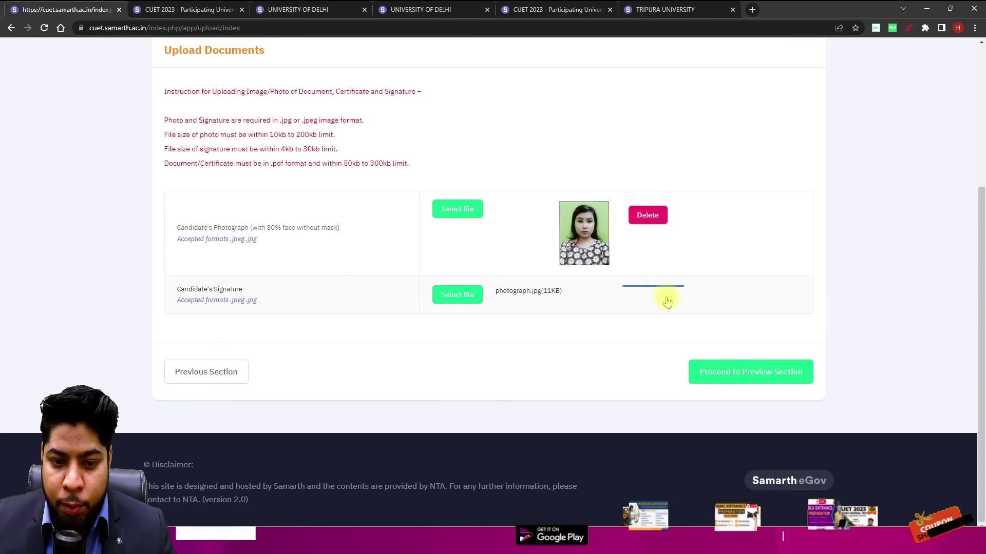
pyautogui.click(750, 394)
# Step: Confirm the candidate's name and father's name in the particulars checklist
pyautogui.scroll(-2, 719, 296)
pyautogui.scroll(-10, 748, 300)
pyautogui.scroll(-11, 677, 399)
pyautogui.scroll(-12, 466, 327)
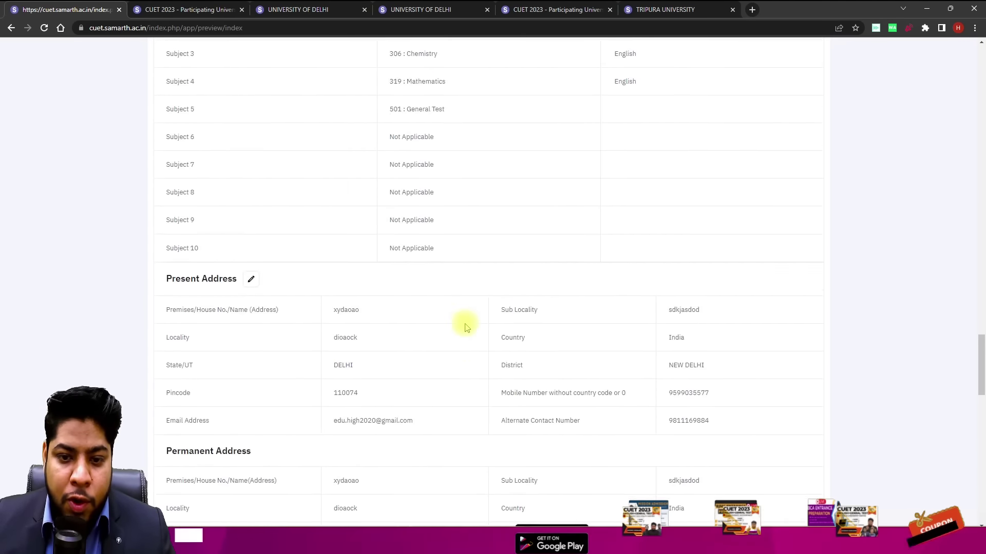
pyautogui.scroll(-7, 466, 327)
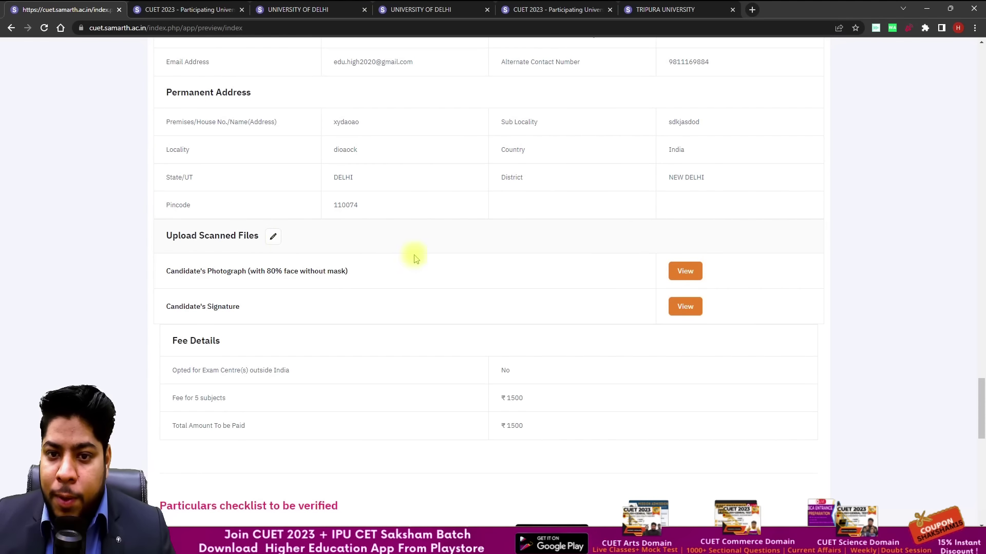
pyautogui.scroll(-5, 416, 260)
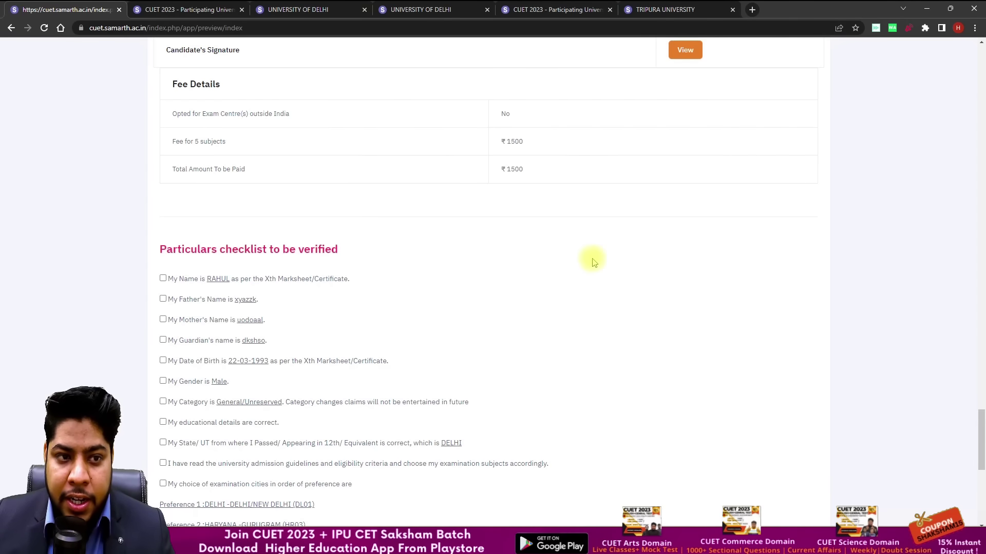
pyautogui.scroll(-4, 548, 186)
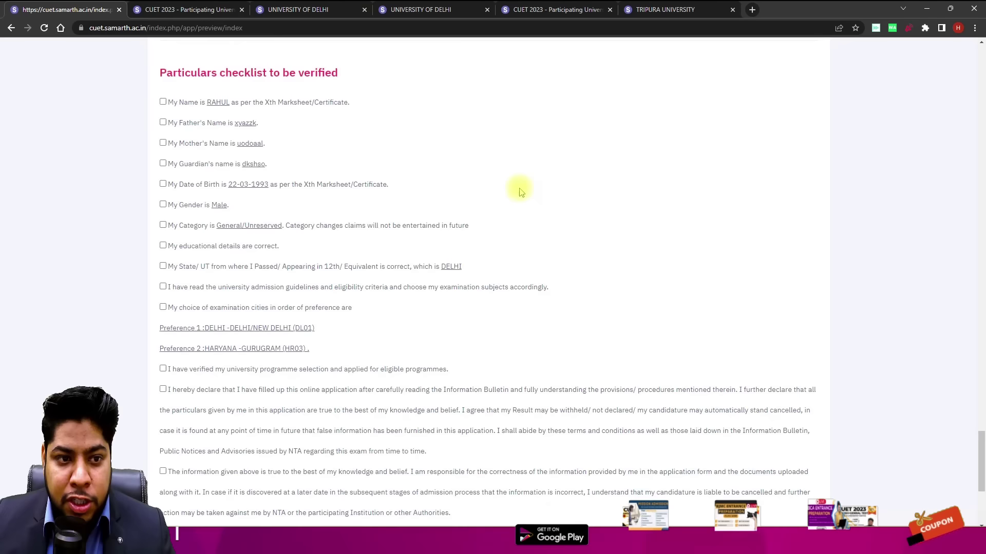
pyautogui.click(163, 74)
pyautogui.click(163, 94)
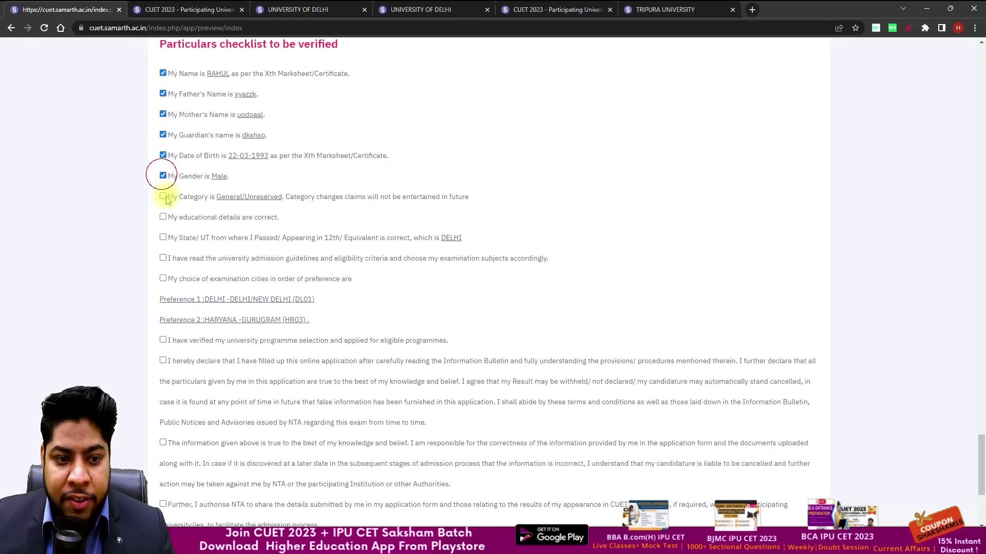
# Step: Confirm the admission guidelines and data-sharing declarations, then proceed to payment with OK
pyautogui.click(163, 258)
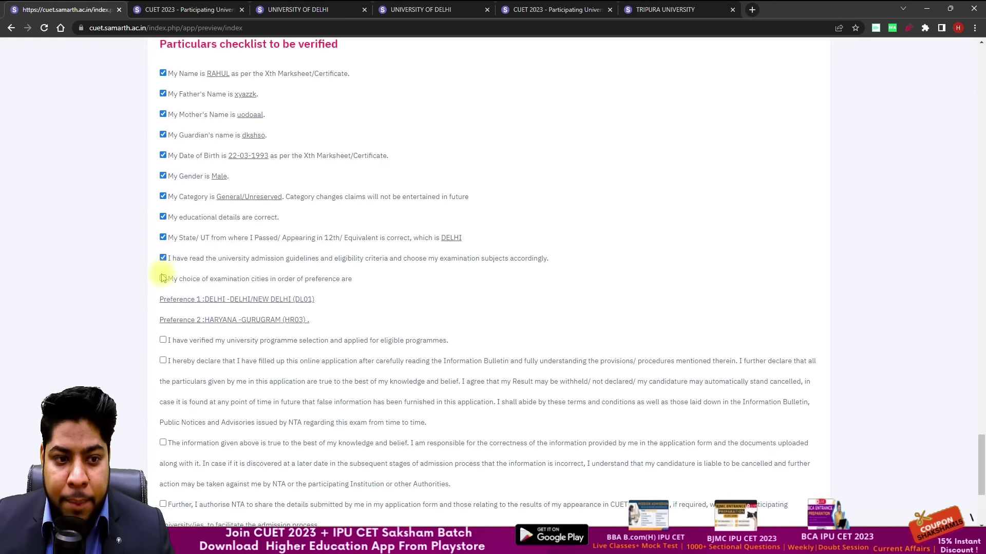
pyautogui.scroll(-3, 163, 280)
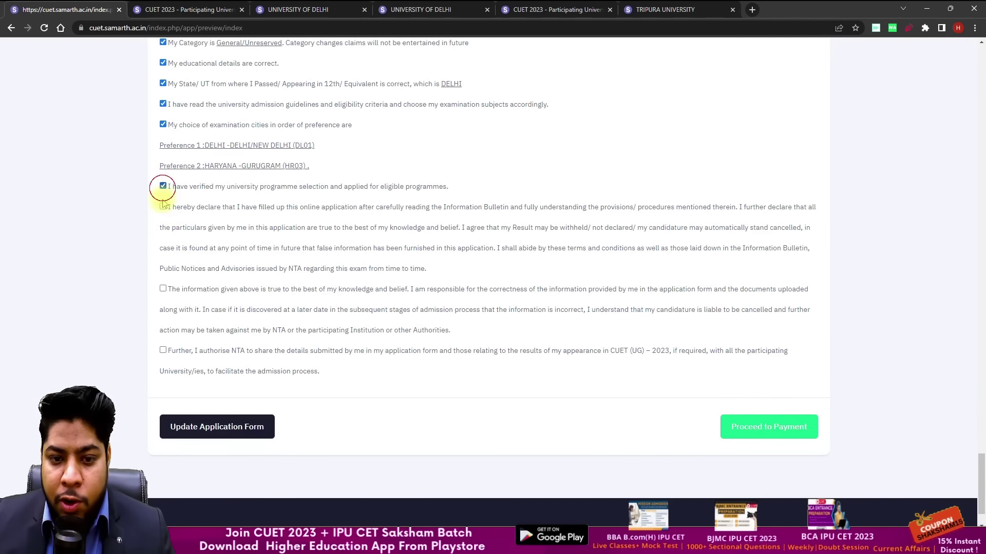
pyautogui.click(162, 350)
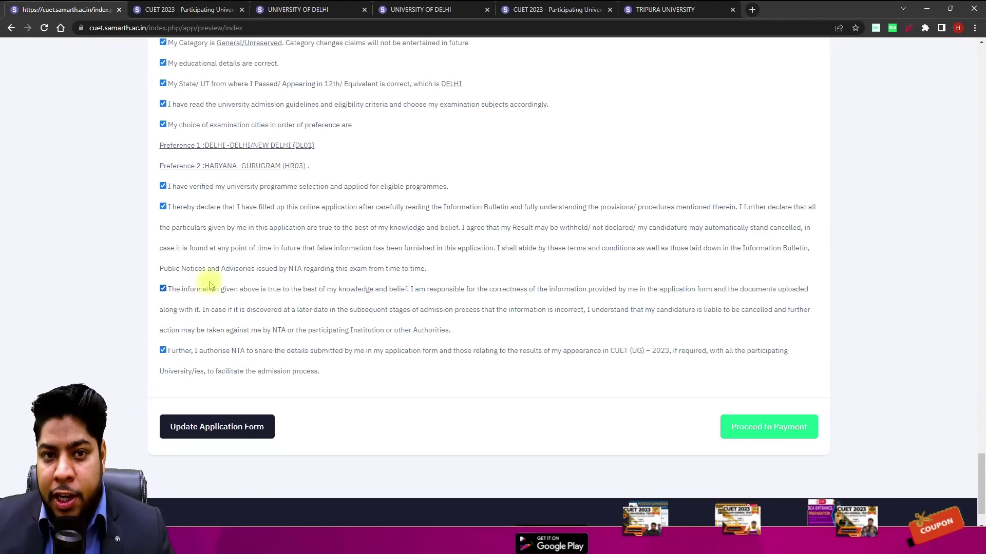
pyautogui.scroll(-1, 514, 334)
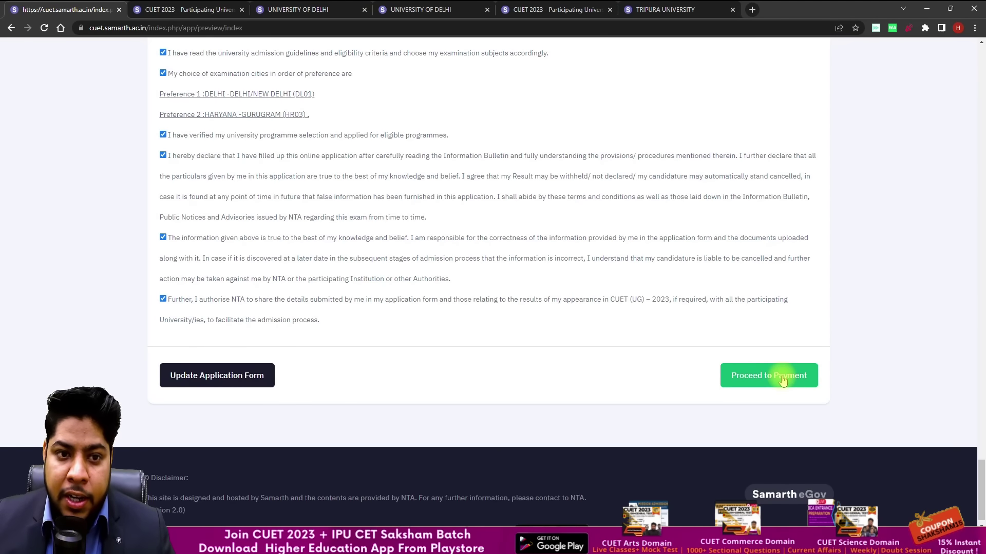
pyautogui.click(783, 380)
pyautogui.click(547, 105)
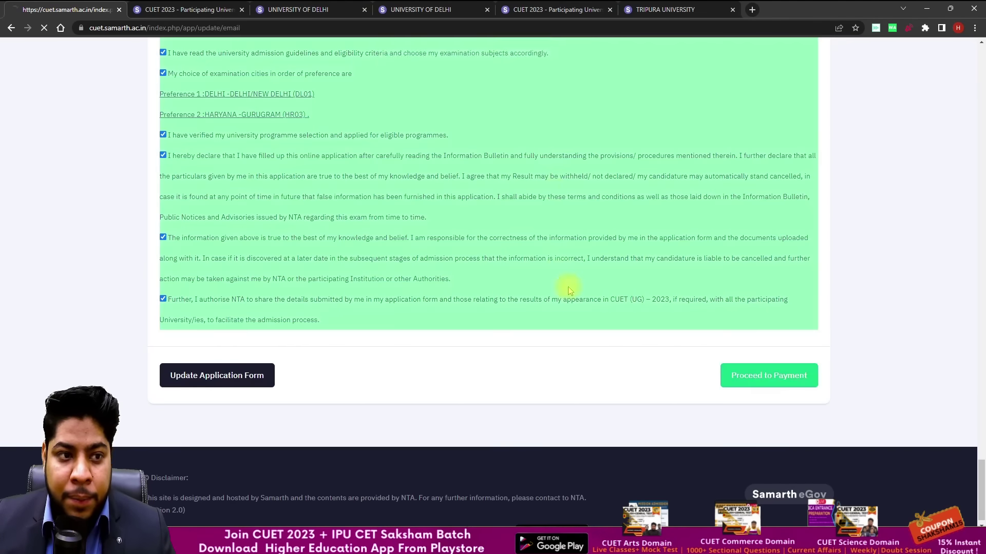
# Step: Re-enter the candidate's email in Confirm Email ID, add the security pin, and submit
pyautogui.scroll(-2, 579, 283)
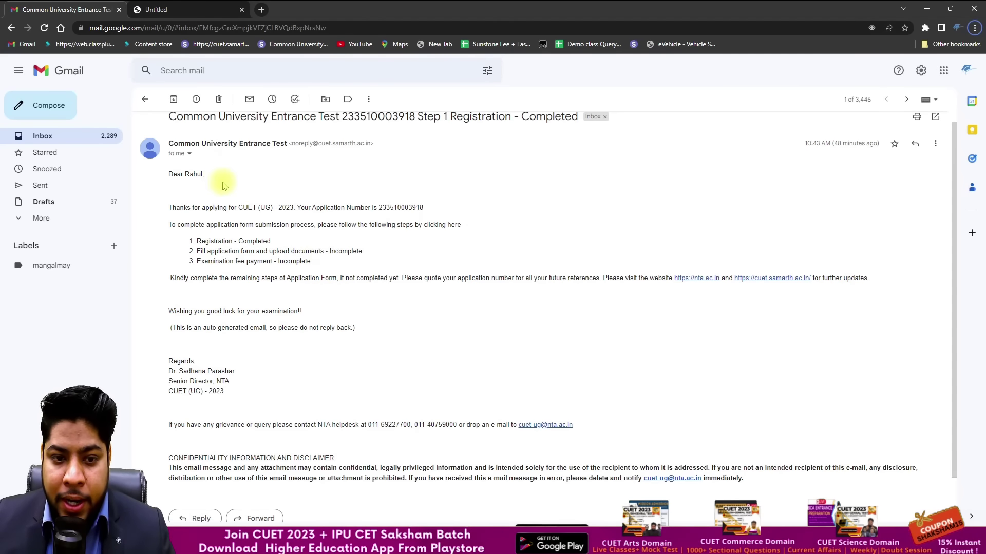
pyautogui.hotkey('alt', 'Tab')
pyautogui.click(363, 268)
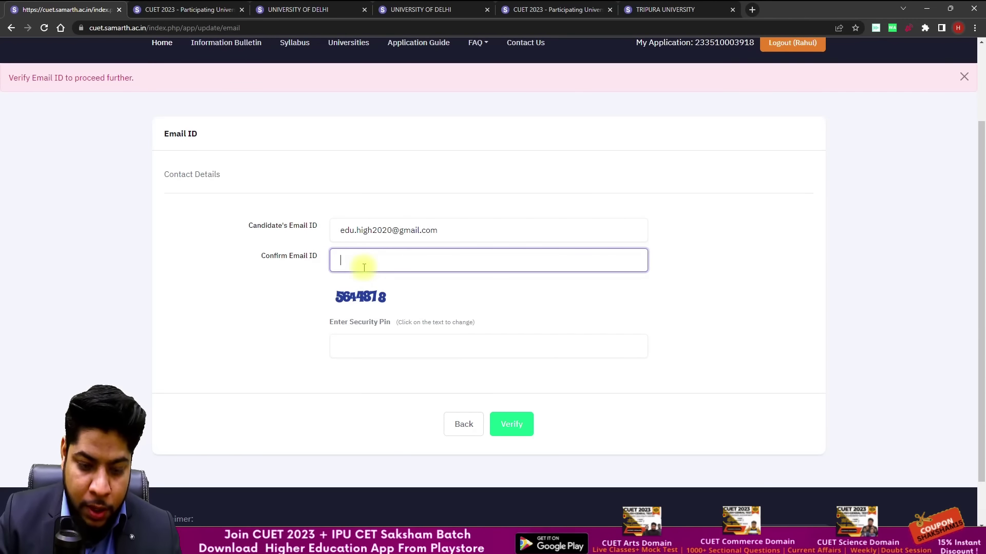
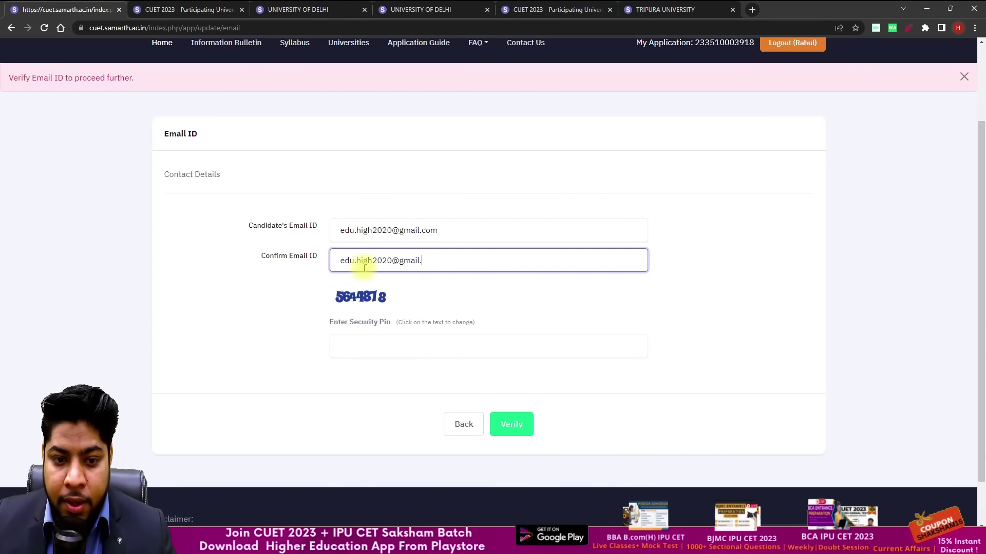
pyautogui.click(379, 356)
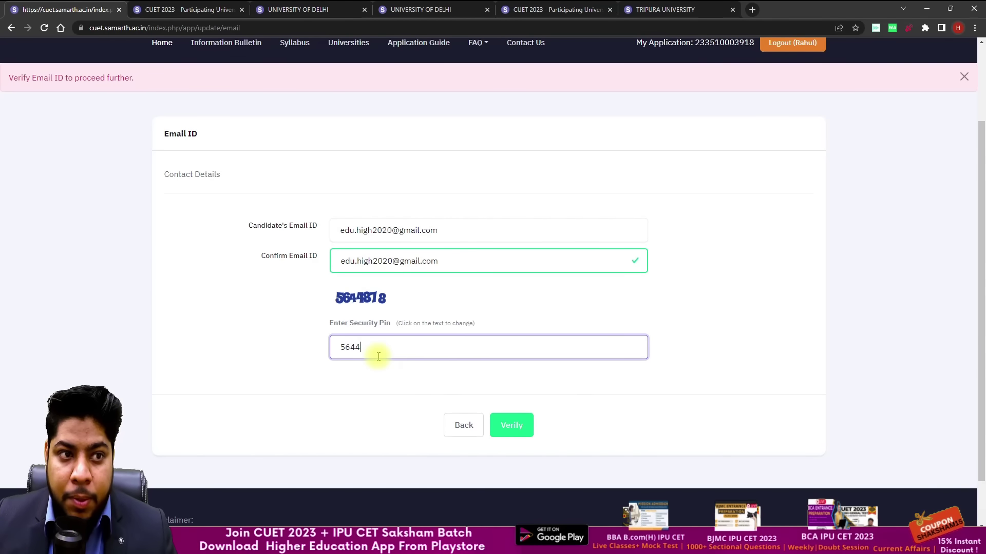
pyautogui.click(512, 426)
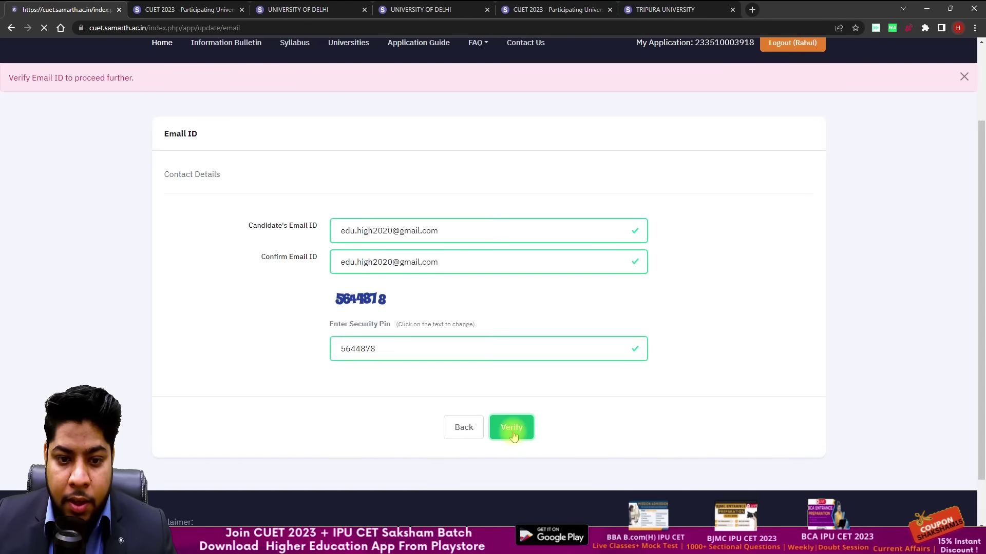
pyautogui.scroll(-1, 496, 336)
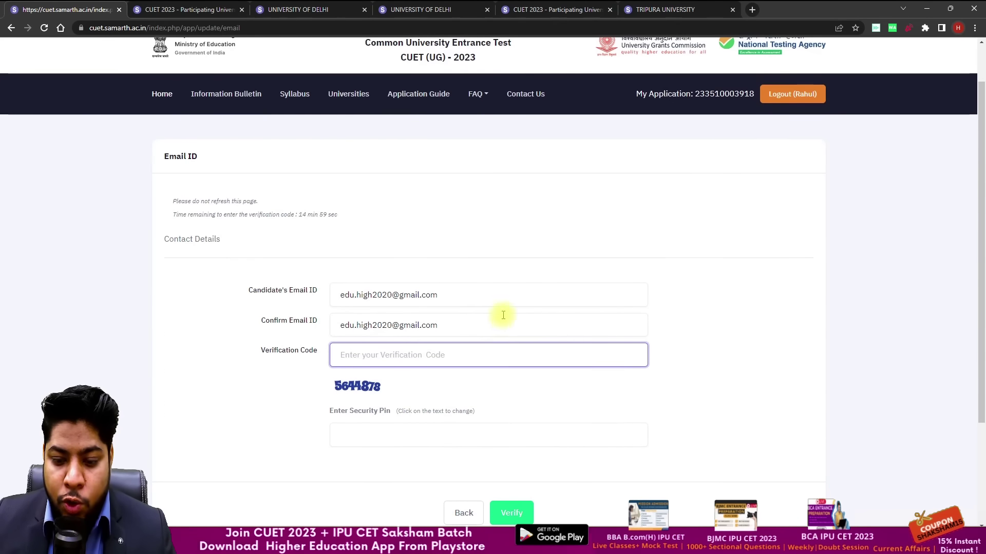
pyautogui.scroll(-1, 503, 315)
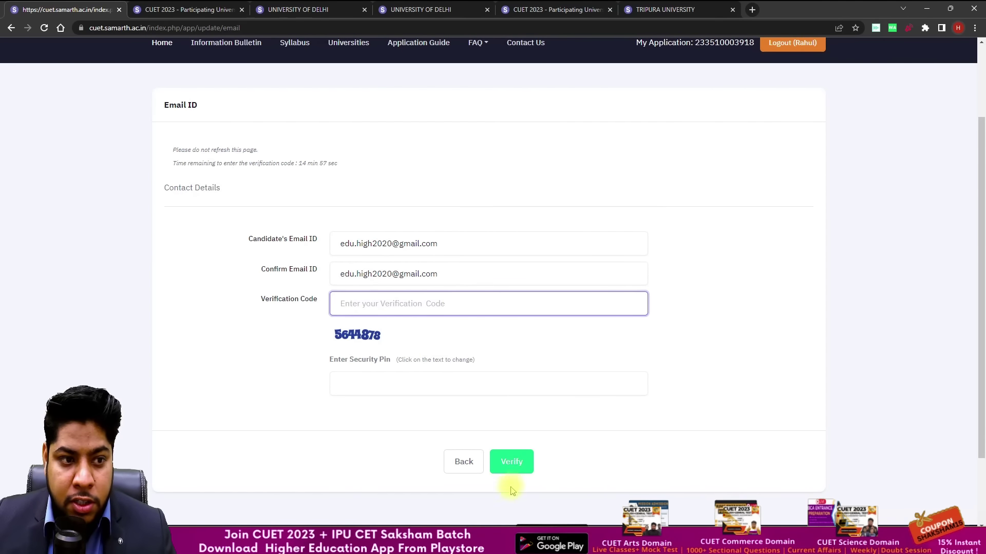
# Step: Copy the one-time code from the NTA CUET E-Mail Verification email into Verification Code
pyautogui.hotkey('alt', 'Tab')
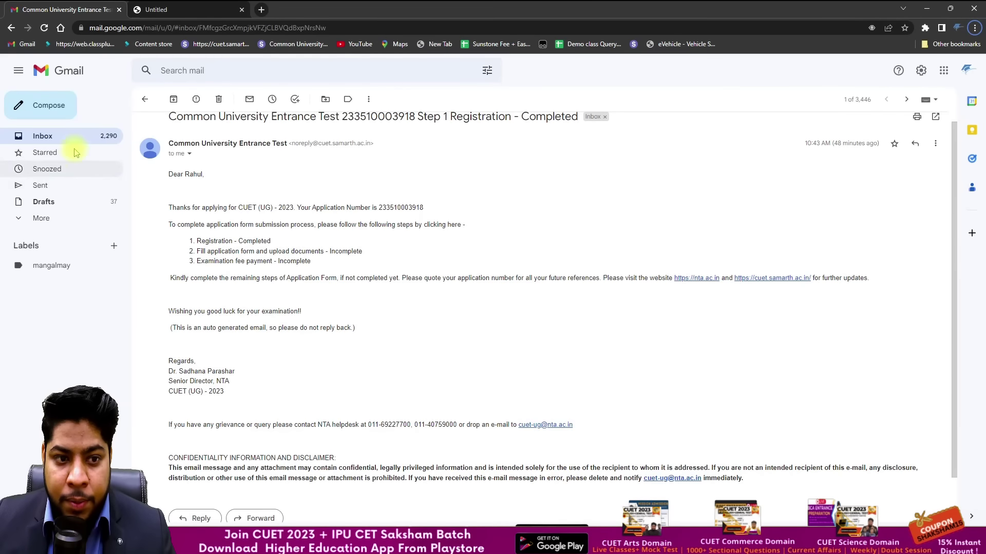
pyautogui.click(76, 135)
pyautogui.click(331, 137)
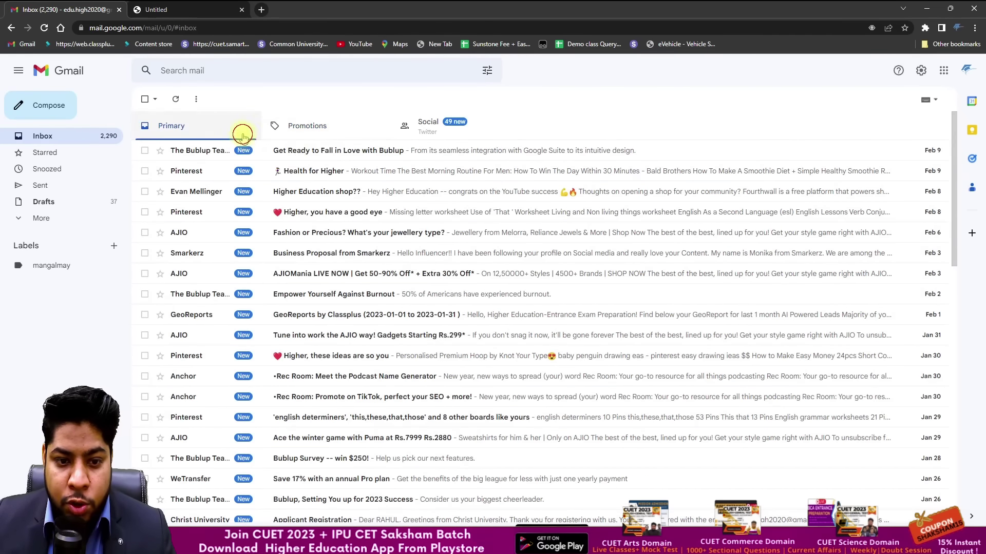
pyautogui.click(242, 131)
pyautogui.click(282, 149)
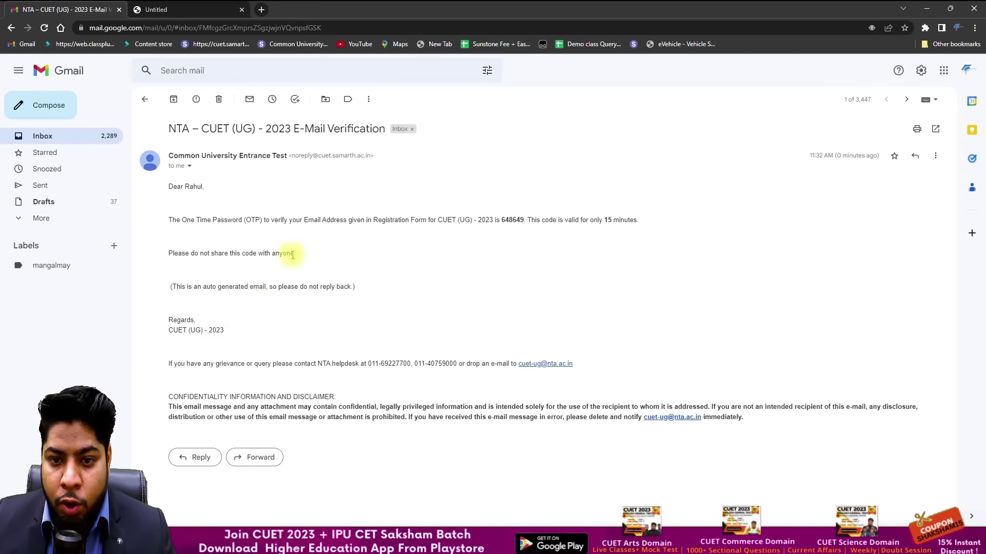
pyautogui.moveTo(507, 222); pyautogui.dragTo(501, 221)
pyautogui.hotkey('ctrl', 'c')
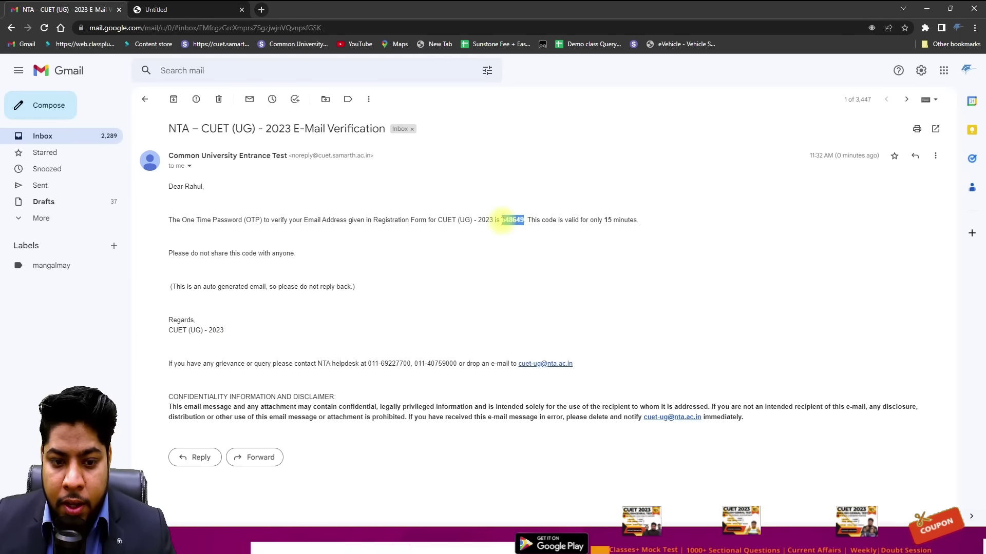
pyautogui.hotkey('alt', 'Tab')
pyautogui.click(425, 305)
pyautogui.hotkey('ctrl', 'v')
# Step: Enter the security pin, verify the email ID, and continue to the form review
pyautogui.click(396, 385)
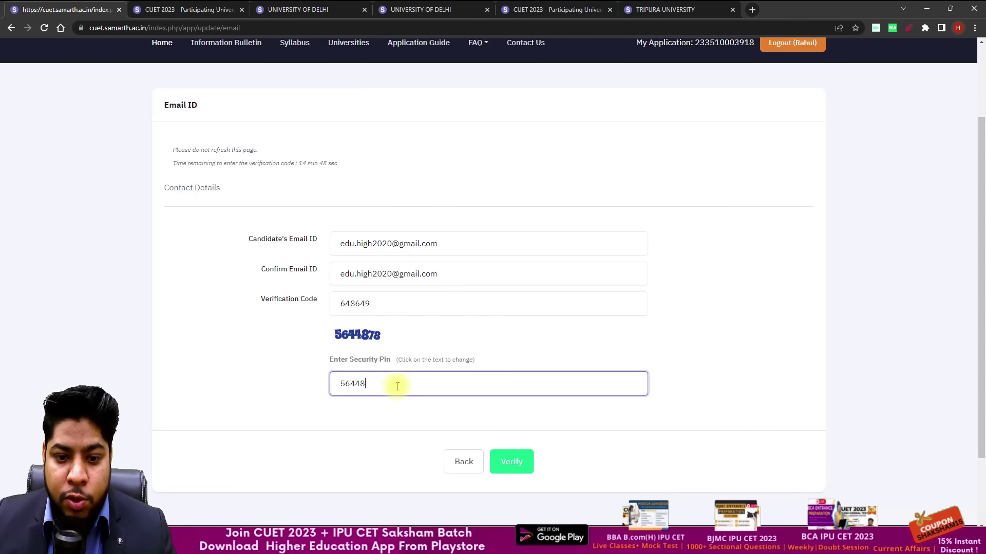
pyautogui.write('5644878')
pyautogui.click(503, 462)
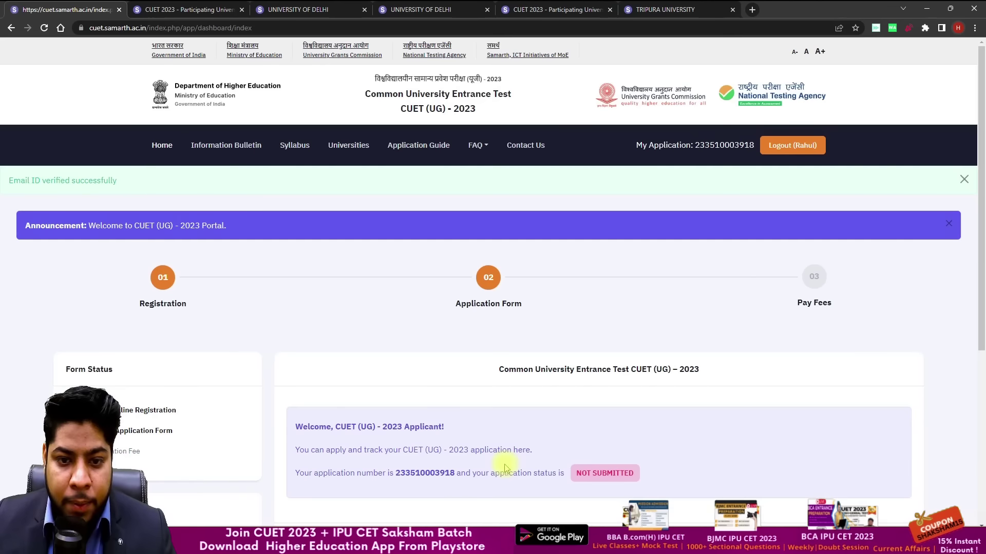
pyautogui.scroll(-3, 518, 318)
pyautogui.scroll(-1, 516, 317)
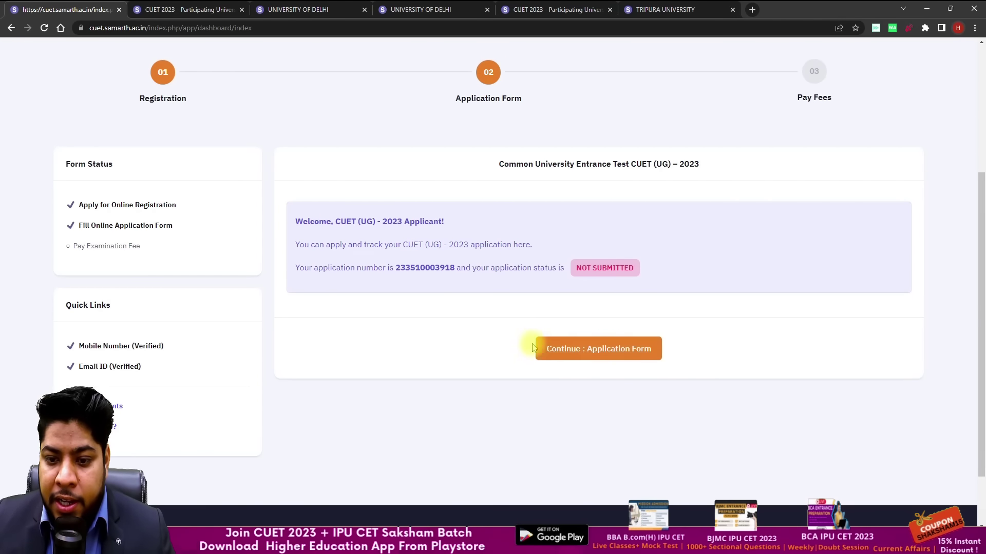
pyautogui.click(600, 359)
# Step: Advance through the educational, exam centre, programme, test paper and document upload reviews to the preview page
pyautogui.scroll(-20, 573, 383)
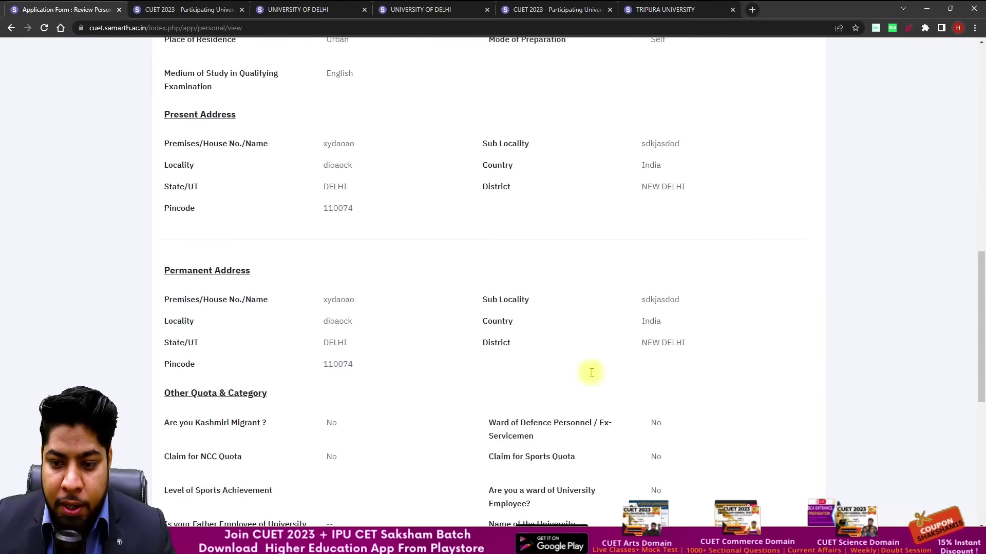
pyautogui.click(792, 372)
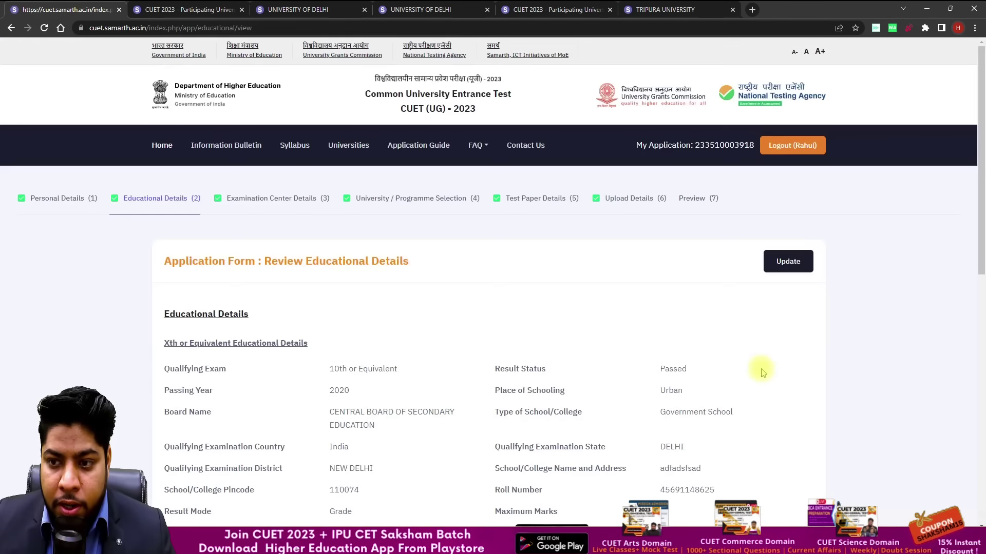
pyautogui.scroll(-10, 748, 407)
pyautogui.click(749, 427)
pyautogui.scroll(-1, 750, 405)
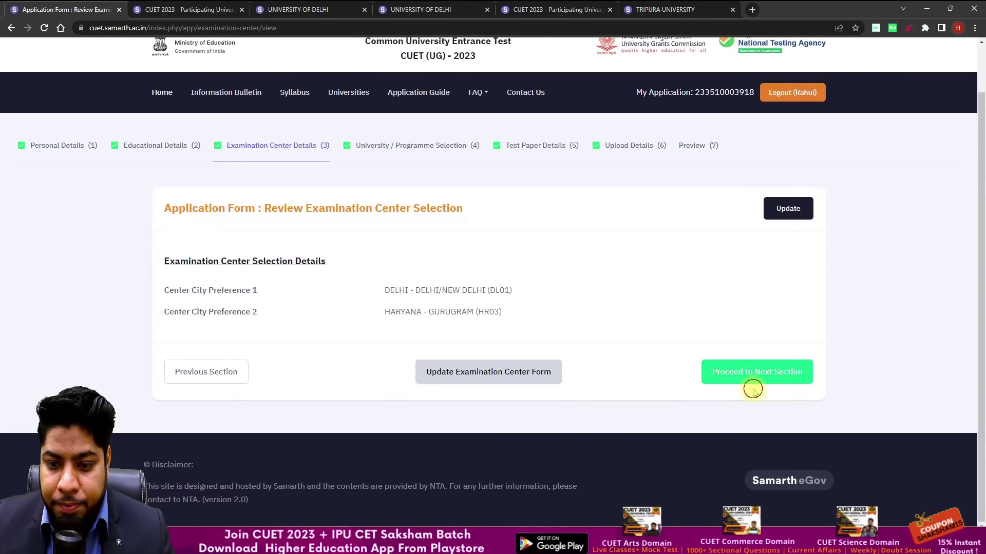
pyautogui.click(749, 385)
pyautogui.scroll(-10, 687, 353)
pyautogui.click(726, 371)
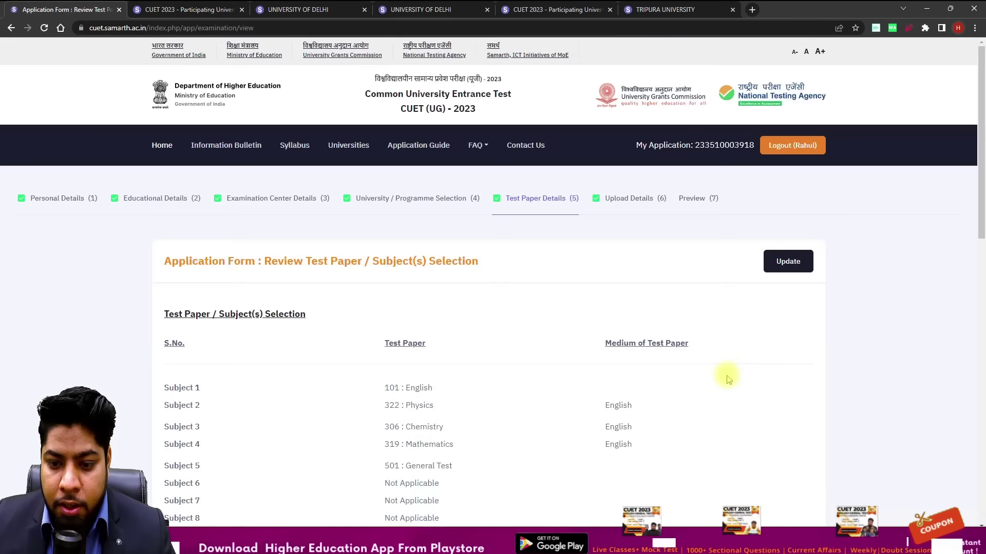
pyautogui.scroll(-10, 725, 375)
pyautogui.click(741, 374)
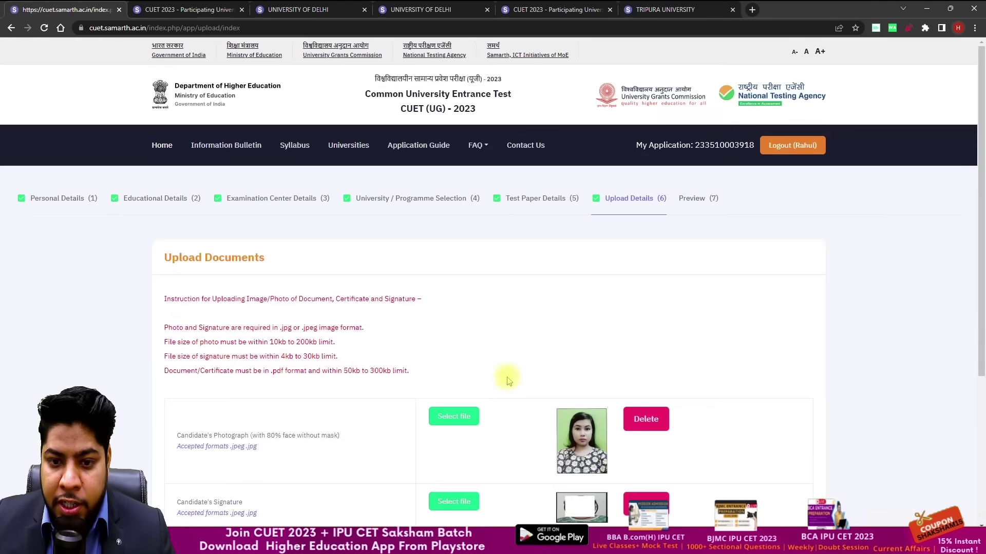
pyautogui.scroll(-5, 731, 376)
pyautogui.click(741, 371)
# Step: Tick the preview checklist items for guardian's name, date of birth, gender and category
pyautogui.scroll(-10, 638, 345)
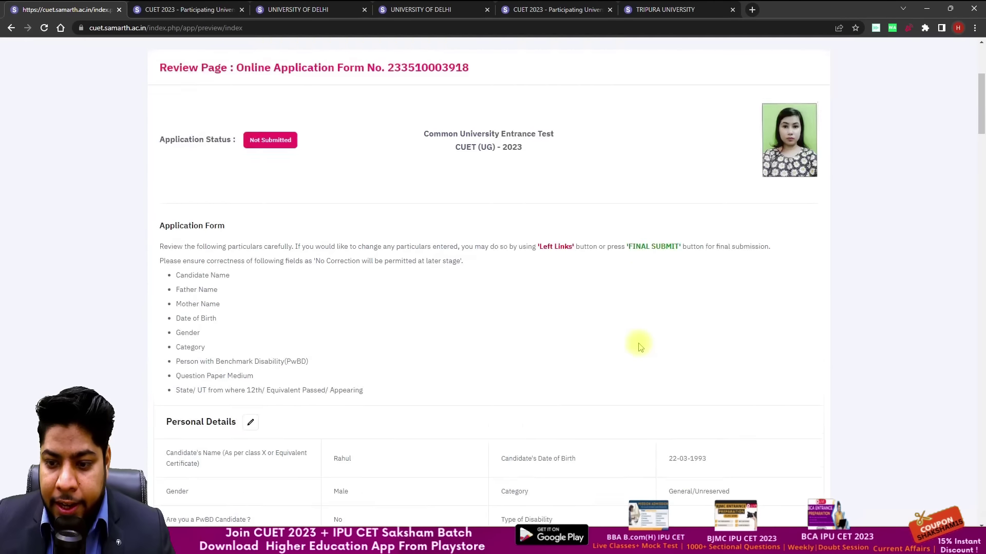
pyautogui.scroll(-20, 740, 395)
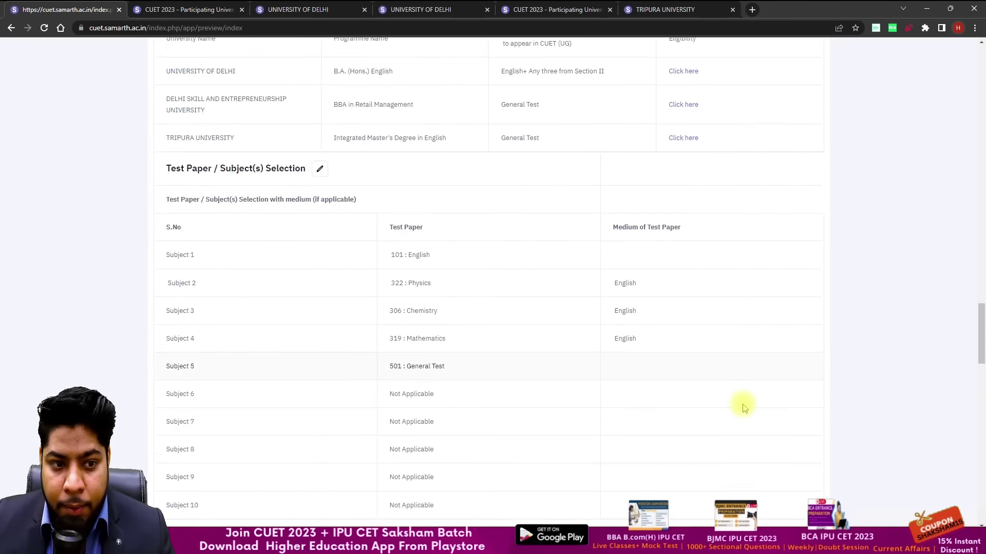
pyautogui.scroll(-8, 671, 441)
pyautogui.scroll(3, 187, 189)
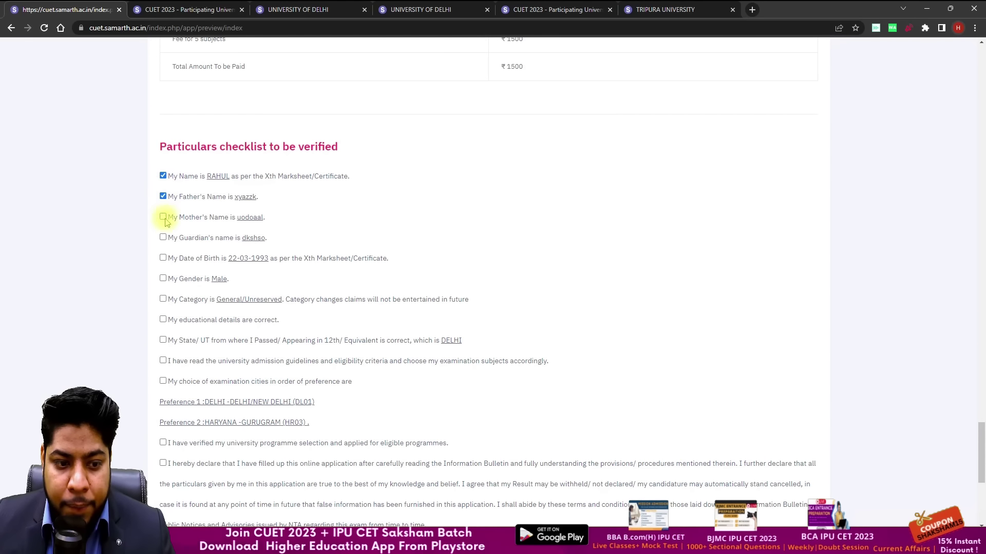
pyautogui.click(163, 238)
pyautogui.click(163, 258)
pyautogui.click(164, 278)
pyautogui.click(163, 299)
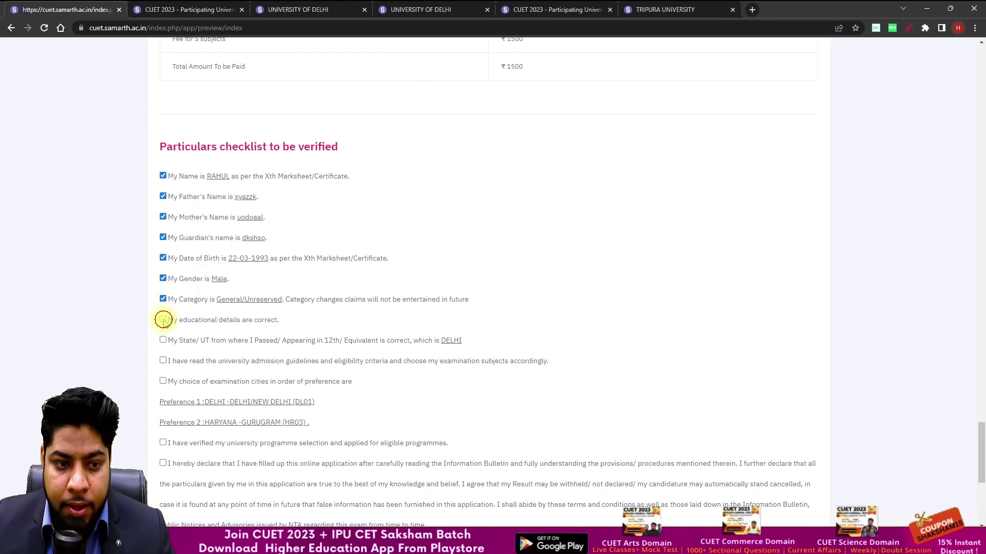